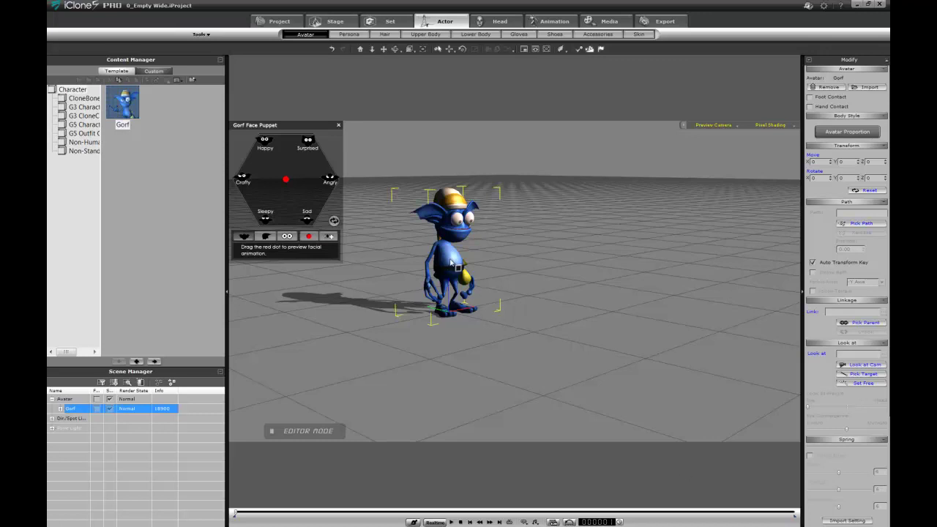
Step: Make Gorf walk forward across the grid with the Walk_Forward move and play the motion through
{"action": "right_click_drag", "start_coordinate": [454, 263], "coordinate": [475, 346]}
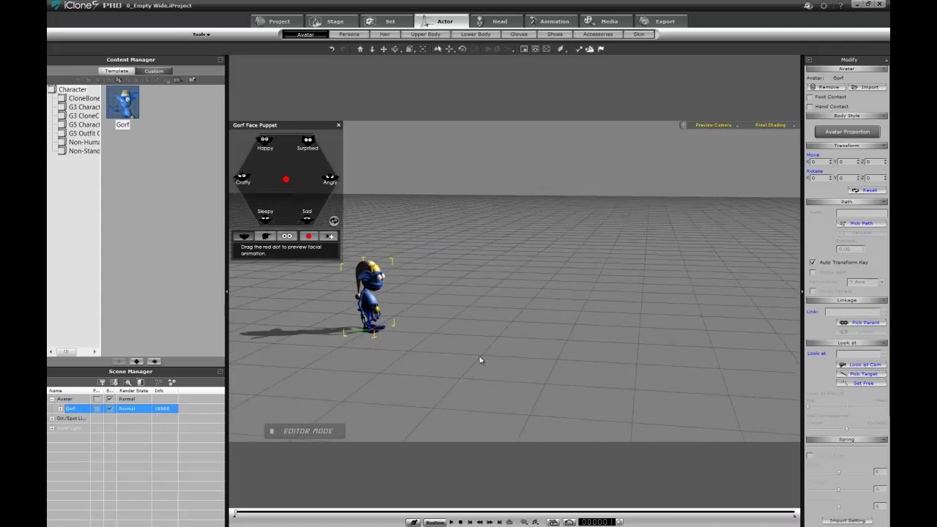
{"action": "right_click", "coordinate": [372, 300]}
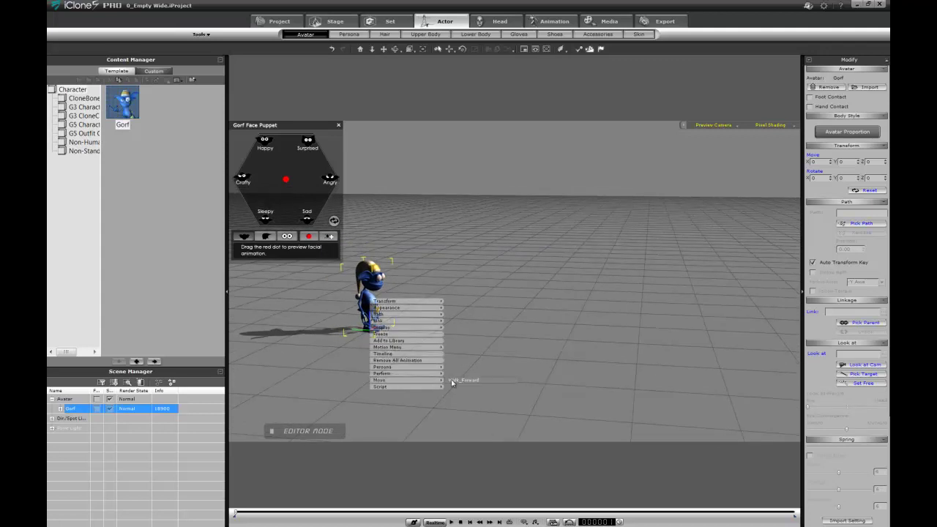
{"action": "left_click", "coordinate": [457, 380]}
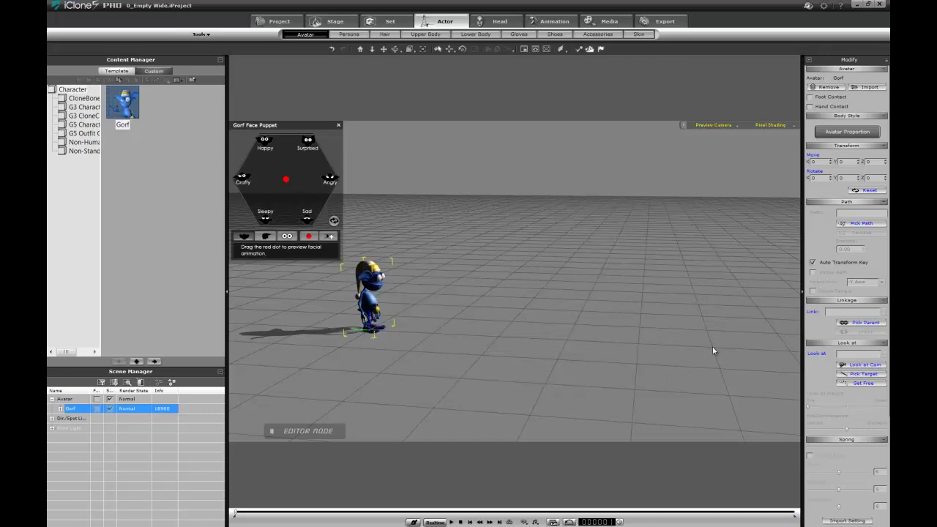
{"action": "key", "text": "space"}
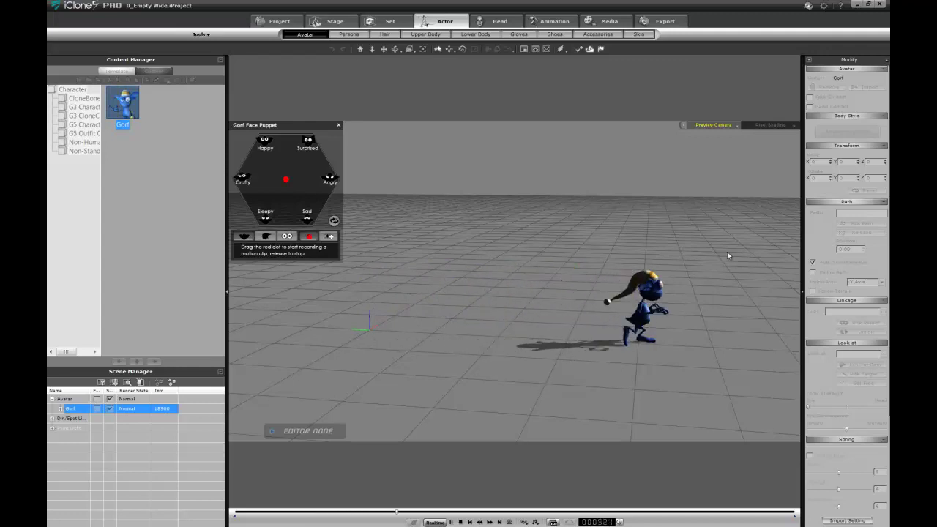
{"action": "key", "text": "space"}
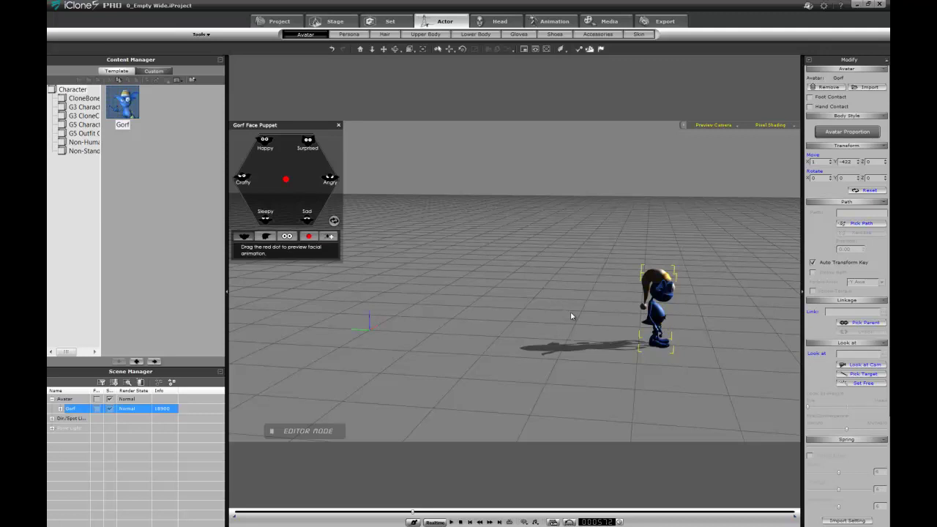
Step: Show the timeline with Gorf's tracks, enlarge it slightly and display his Motion track
{"action": "key", "text": "F3"}
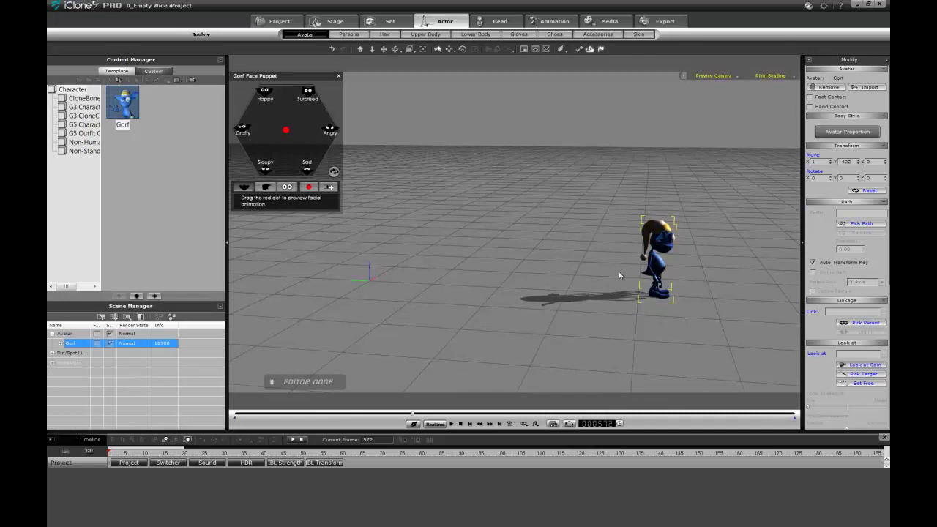
{"action": "left_click", "coordinate": [87, 454]}
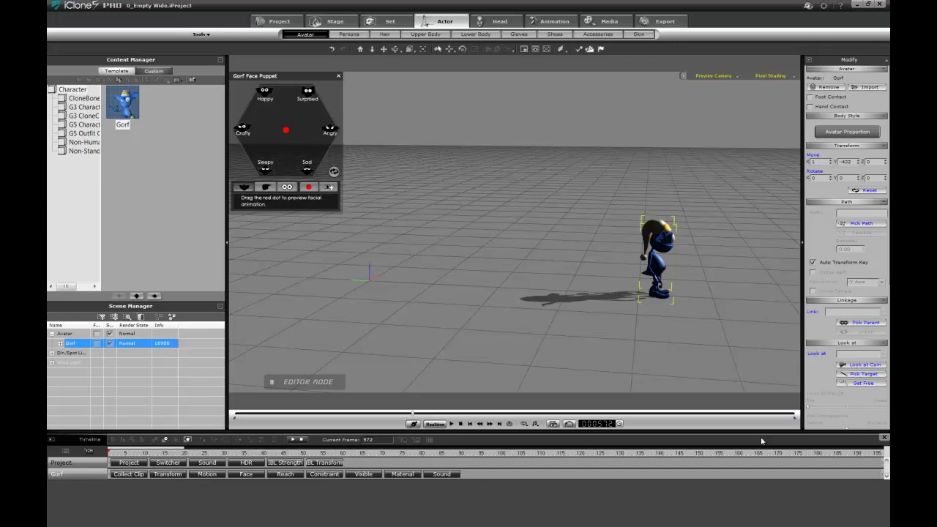
{"action": "left_click_drag", "start_coordinate": [738, 425], "coordinate": [738, 424]}
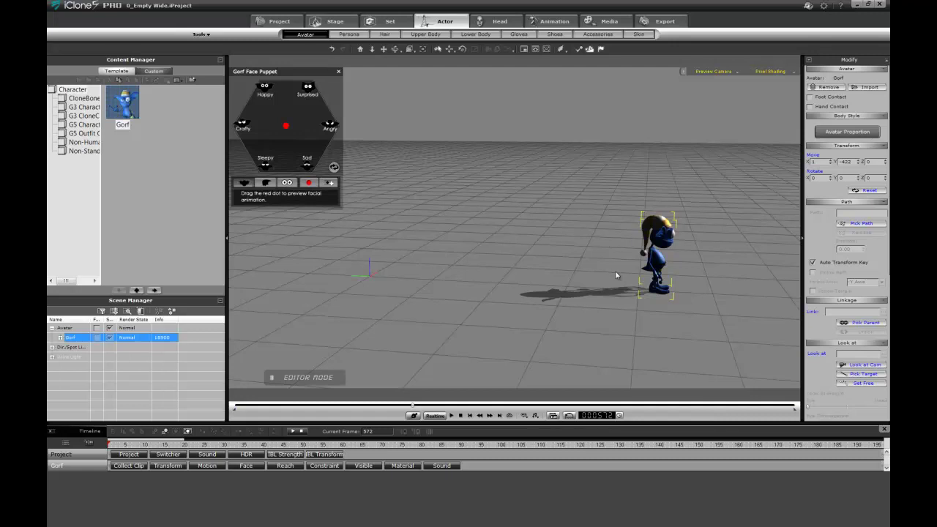
{"action": "left_click", "coordinate": [208, 466]}
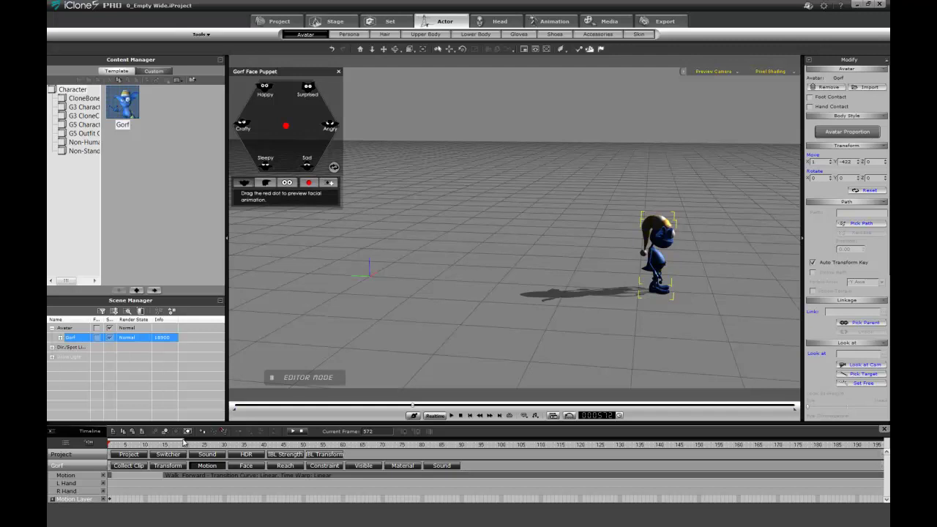
Step: Locate the end of Gorf's walk clip on the timeline and place the playhead at frame 573
{"action": "left_click_drag", "start_coordinate": [185, 439], "coordinate": [261, 442]}
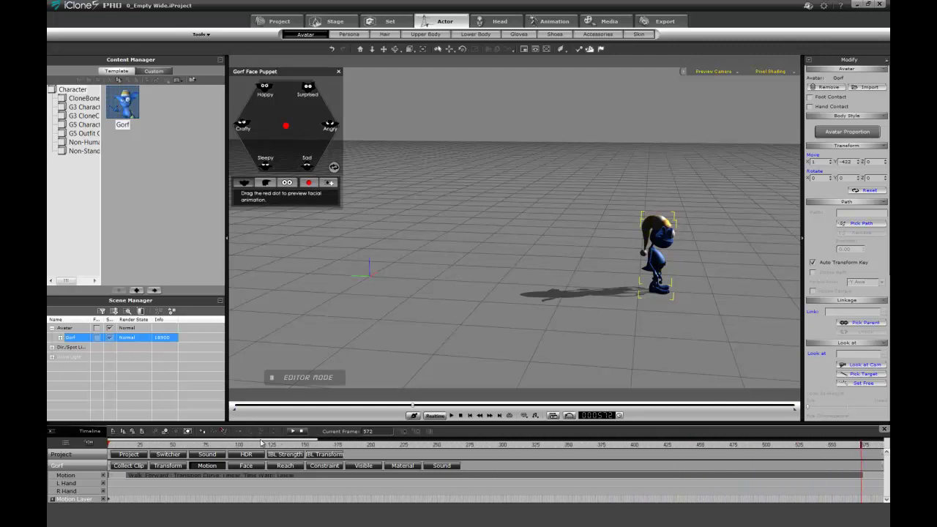
{"action": "left_click", "coordinate": [266, 444]}
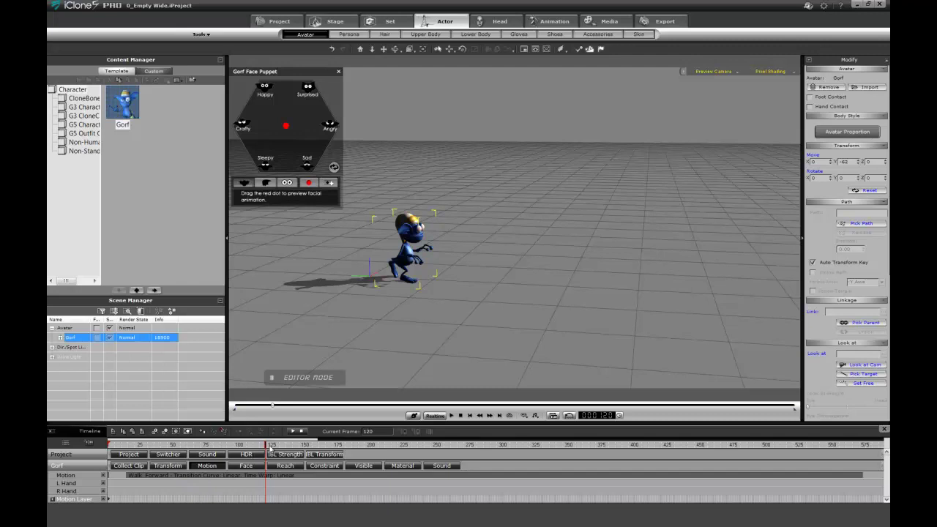
{"action": "left_click_drag", "start_coordinate": [271, 446], "coordinate": [272, 447]}
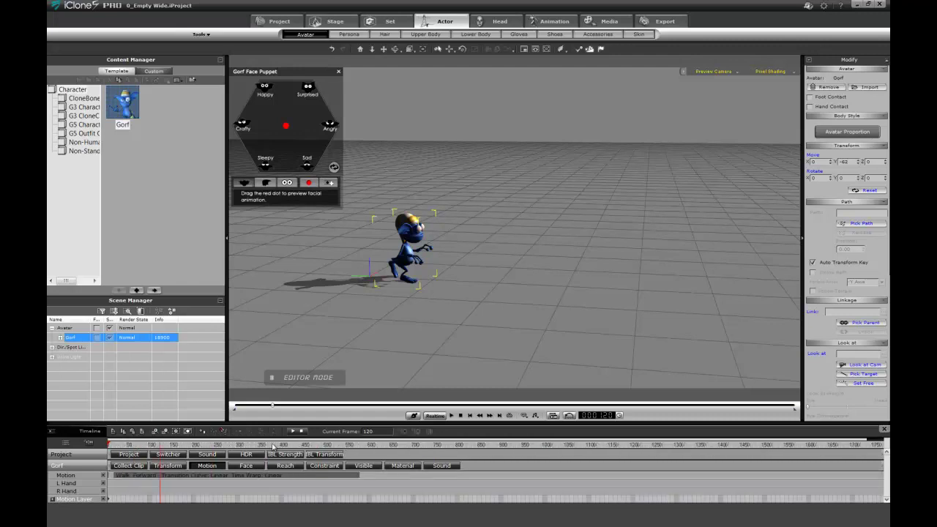
{"action": "left_click_drag", "start_coordinate": [351, 446], "coordinate": [358, 447]}
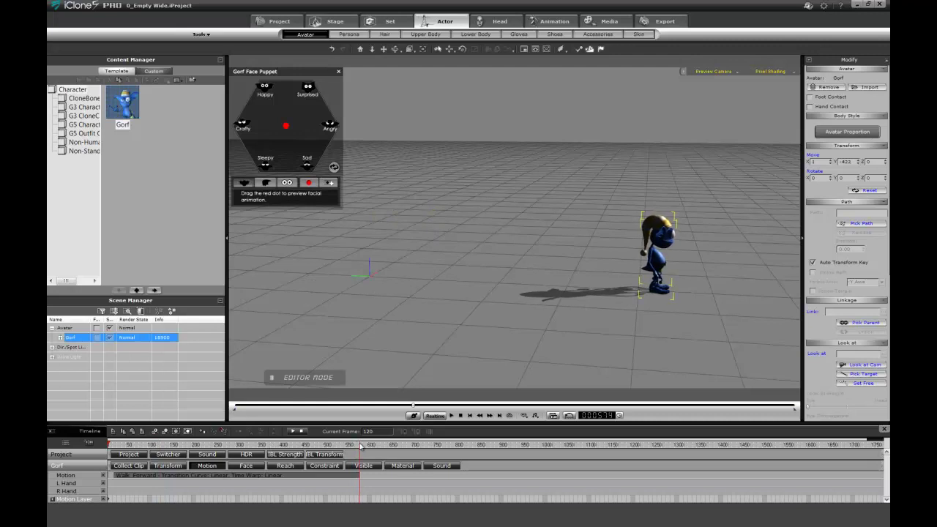
{"action": "scroll", "coordinate": [360, 448], "scroll_direction": "up", "scroll_amount": 2}
{"action": "scroll", "coordinate": [360, 448], "scroll_direction": "up", "scroll_amount": 2}
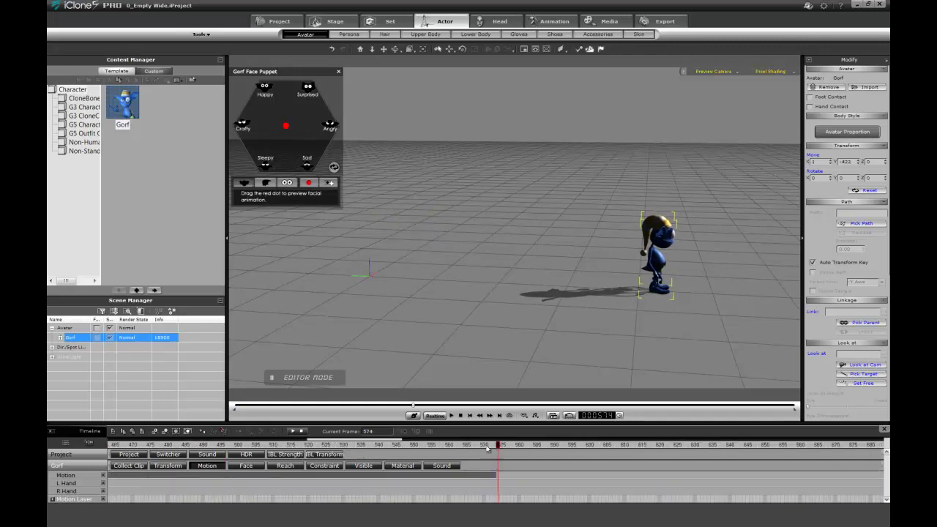
{"action": "left_click_drag", "start_coordinate": [498, 446], "coordinate": [495, 446]}
Step: Display the Project track and add a flag with the ID Flag at frame 573
{"action": "left_click", "coordinate": [64, 444]}
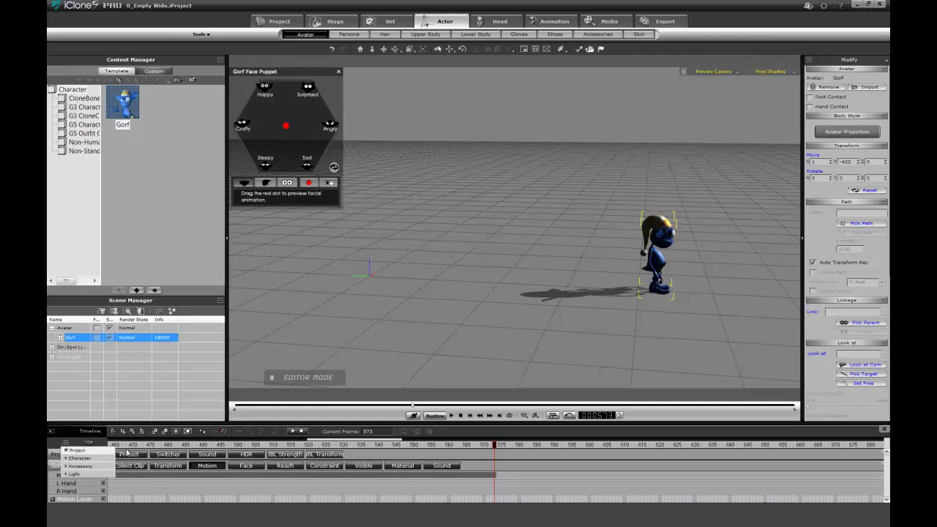
{"action": "left_click", "coordinate": [57, 454]}
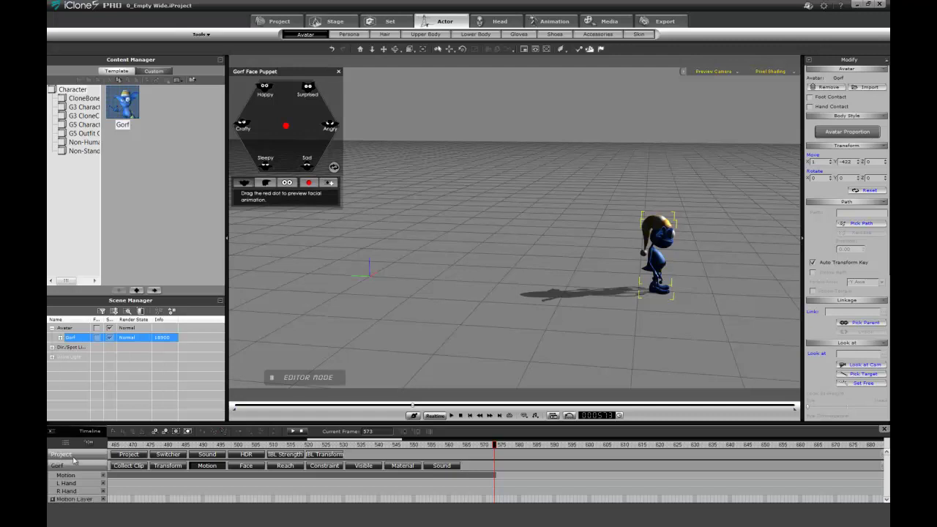
{"action": "left_click", "coordinate": [122, 454]}
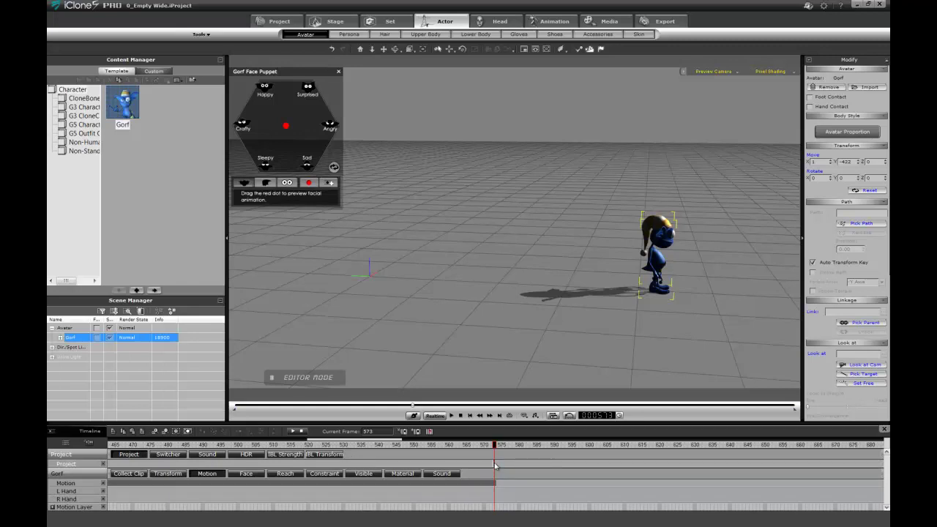
{"action": "left_click", "coordinate": [430, 431]}
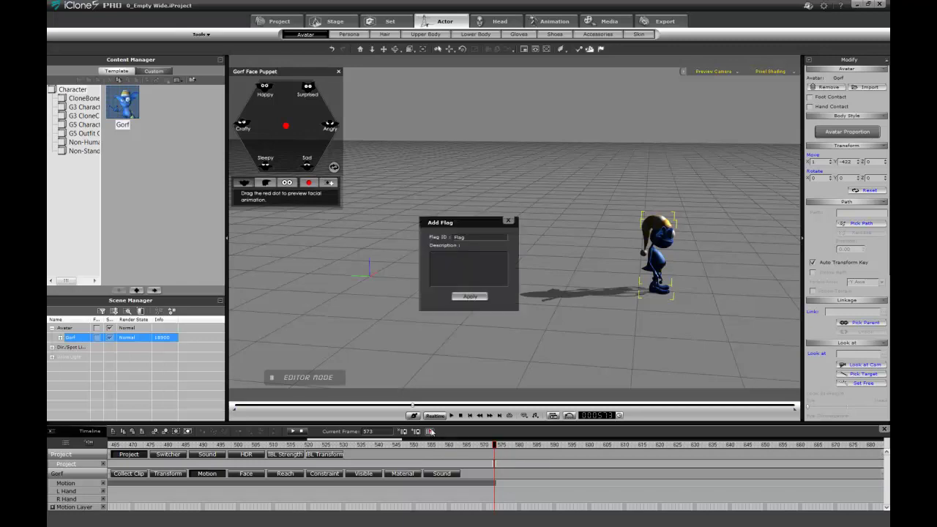
{"action": "left_click", "coordinate": [470, 297]}
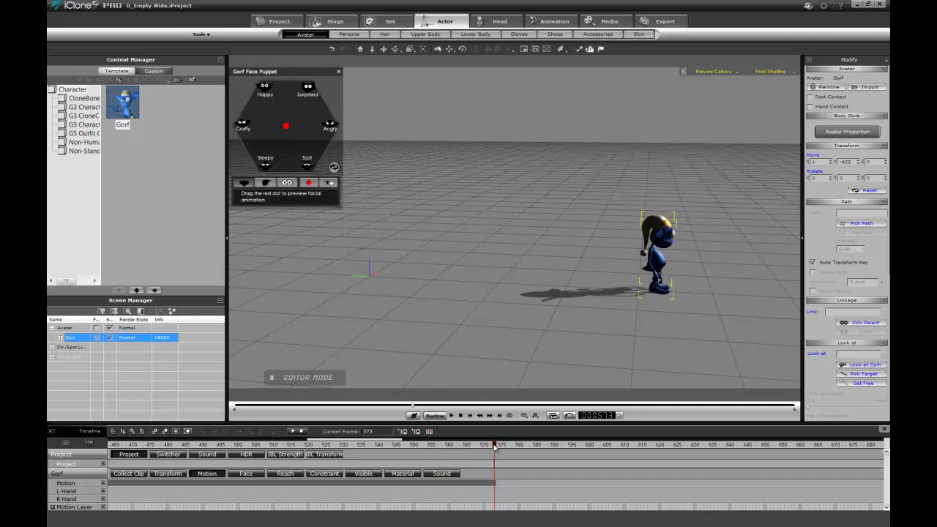
Step: Scrub the timeline through the walk and past its end, returning to the flag at frame 573
{"action": "left_click_drag", "start_coordinate": [495, 448], "coordinate": [449, 453]}
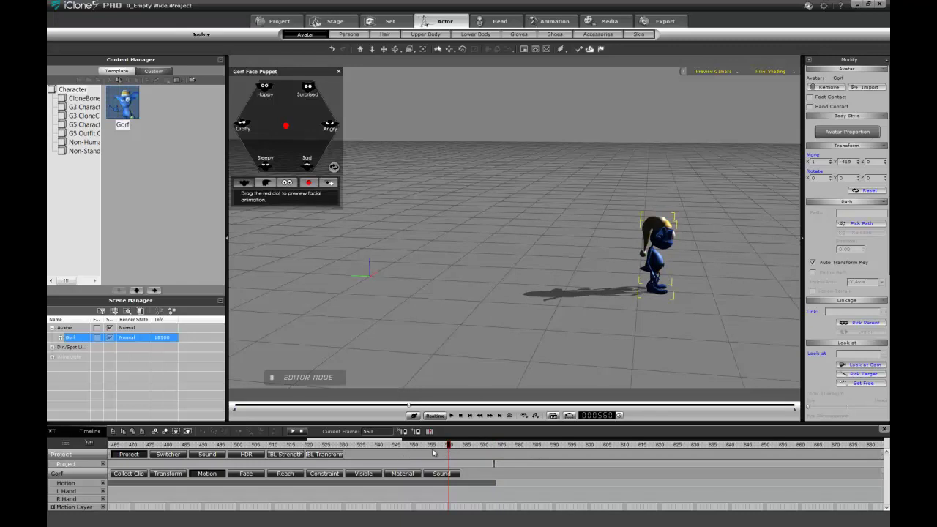
{"action": "scroll", "coordinate": [460, 446], "scroll_direction": "down", "scroll_amount": 5}
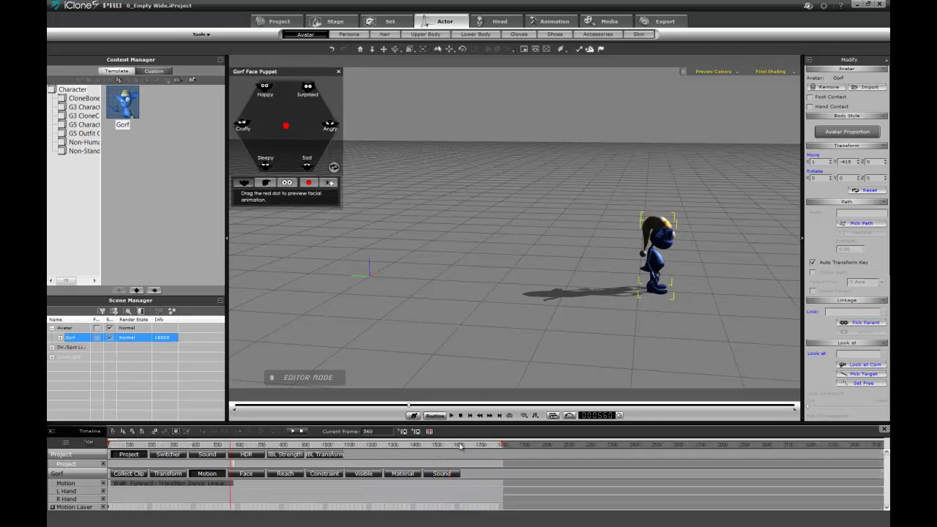
{"action": "left_click", "coordinate": [374, 445]}
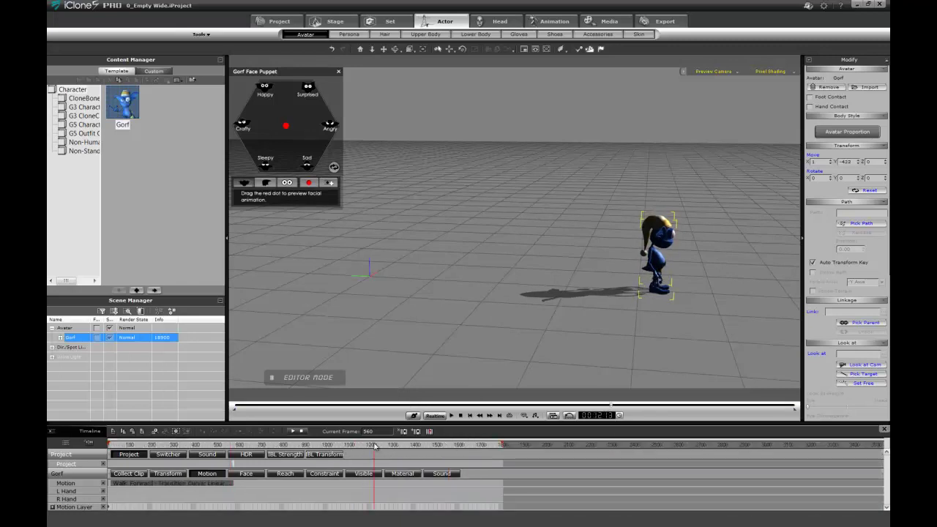
{"action": "left_click_drag", "start_coordinate": [374, 446], "coordinate": [119, 456]}
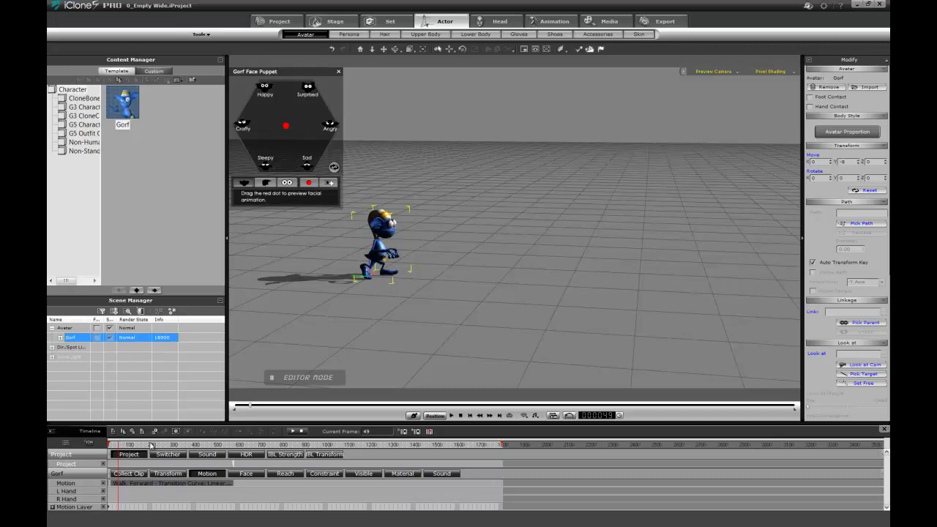
{"action": "left_click_drag", "start_coordinate": [151, 446], "coordinate": [238, 463]}
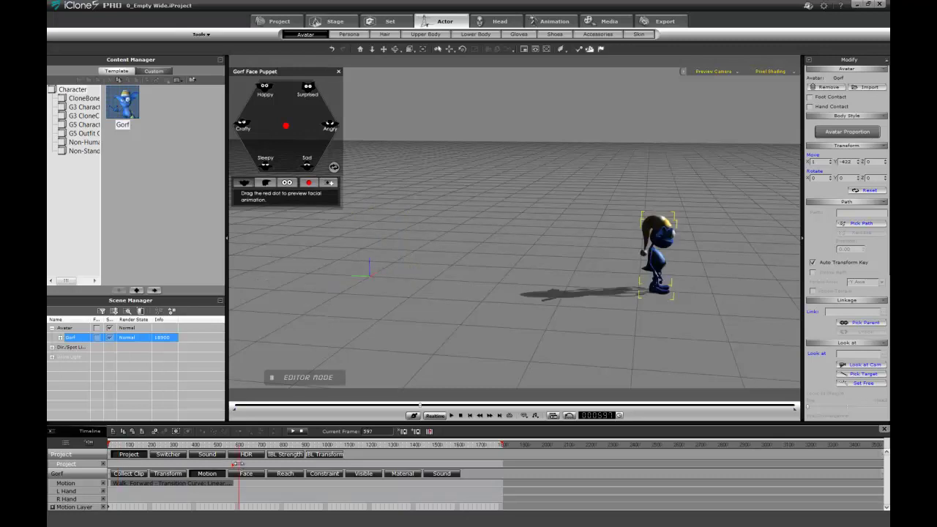
{"action": "left_click_drag", "start_coordinate": [238, 463], "coordinate": [194, 467]}
{"action": "scroll", "coordinate": [235, 469], "scroll_direction": "up", "scroll_amount": 3}
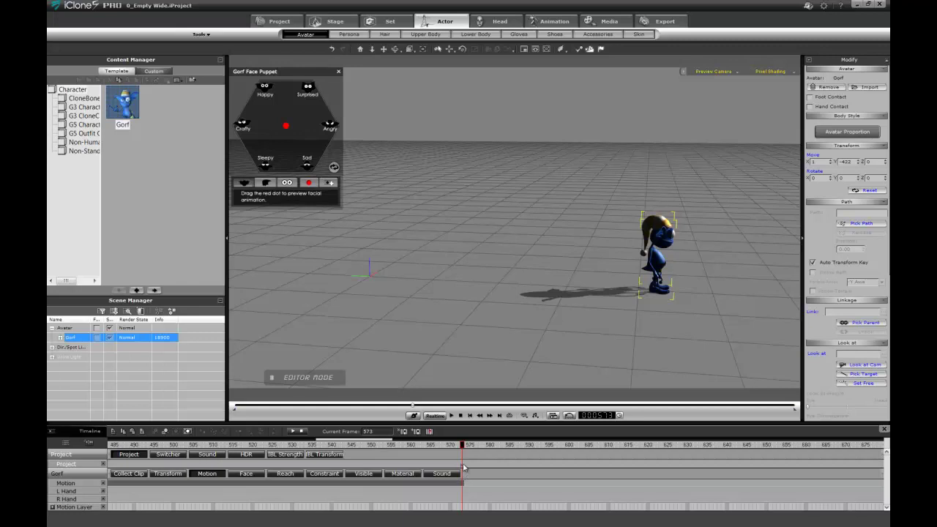
Step: Add a second flag with the ID Flag(0) on the Project track at frame 604
{"action": "left_click", "coordinate": [585, 469]}
{"action": "left_click", "coordinate": [430, 432]}
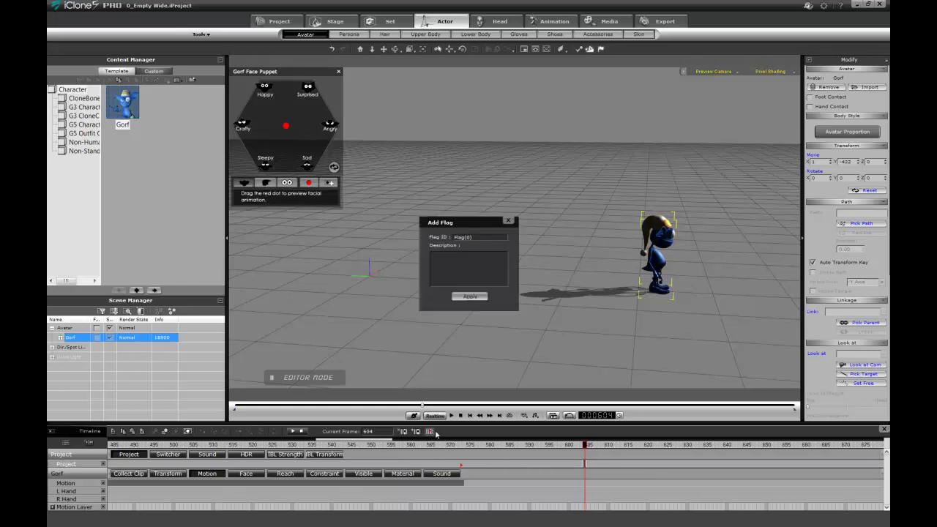
{"action": "left_click", "coordinate": [478, 297]}
{"action": "left_click", "coordinate": [507, 220]}
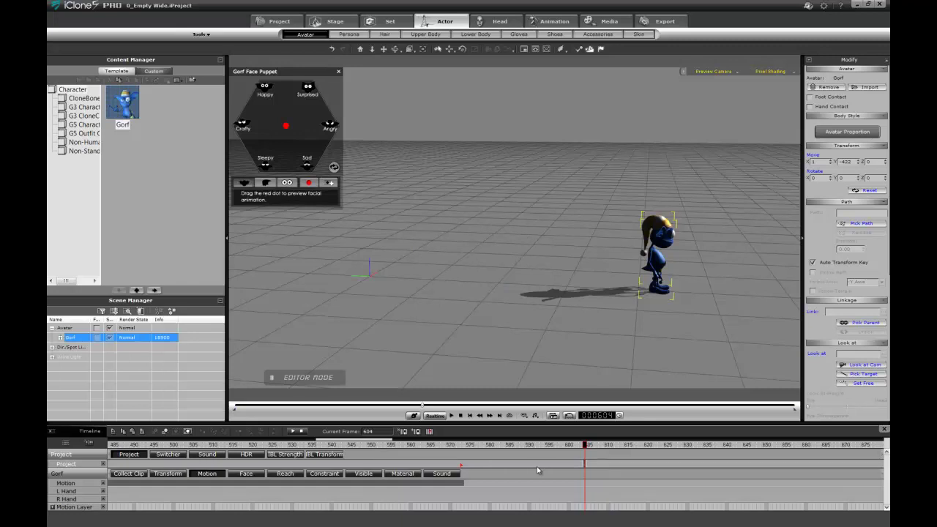
Step: Jump the playhead back and forth between the two project flags, ending on the one at frame 573
{"action": "left_click", "coordinate": [537, 464]}
{"action": "key", "text": "Page_Up"}
{"action": "key", "text": "Page_Down"}
{"action": "key", "text": "Page_Up"}
{"action": "key", "text": "Page_Down"}
{"action": "key", "text": "Page_Up"}
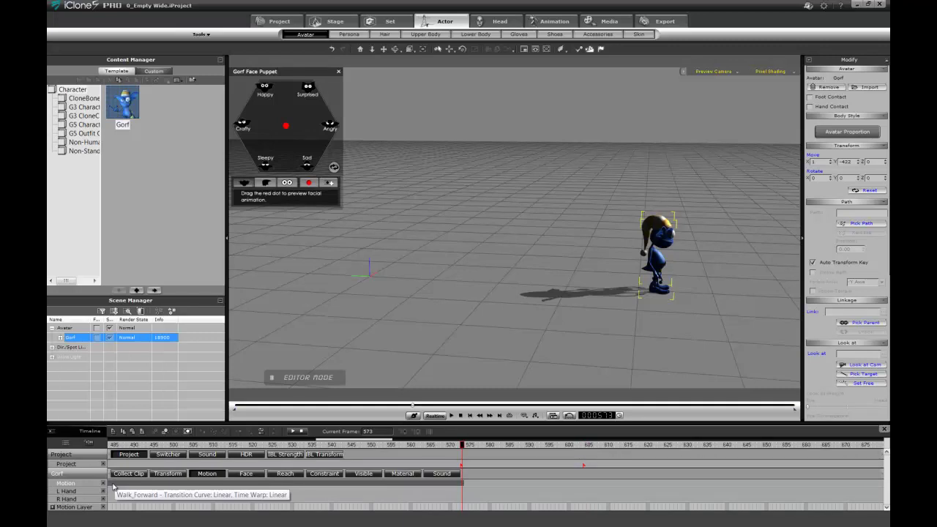
Step: Return to the start of the timeline, check the Walk_Forward clip's beginning and place the playhead at frame 4 on the Project track
{"action": "key", "text": "Home"}
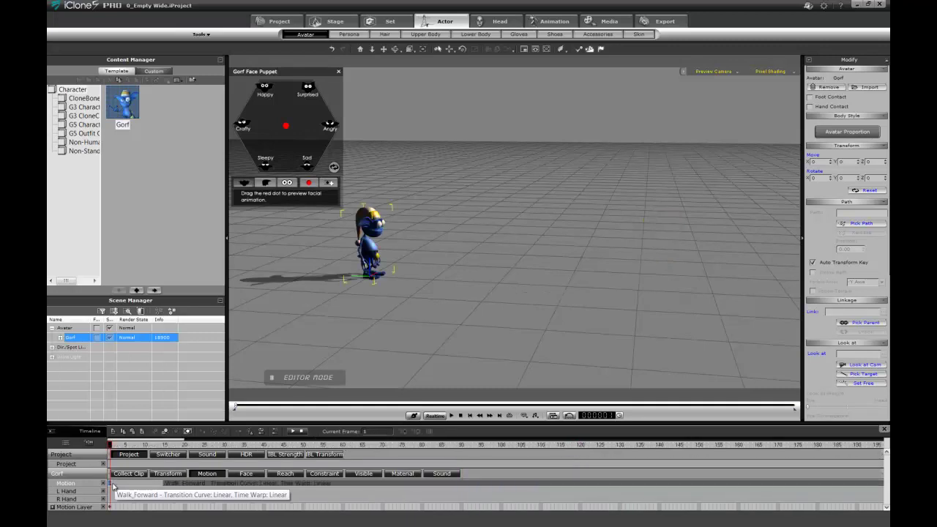
{"action": "left_click", "coordinate": [113, 486]}
{"action": "key", "text": "space"}
{"action": "key", "text": "Home"}
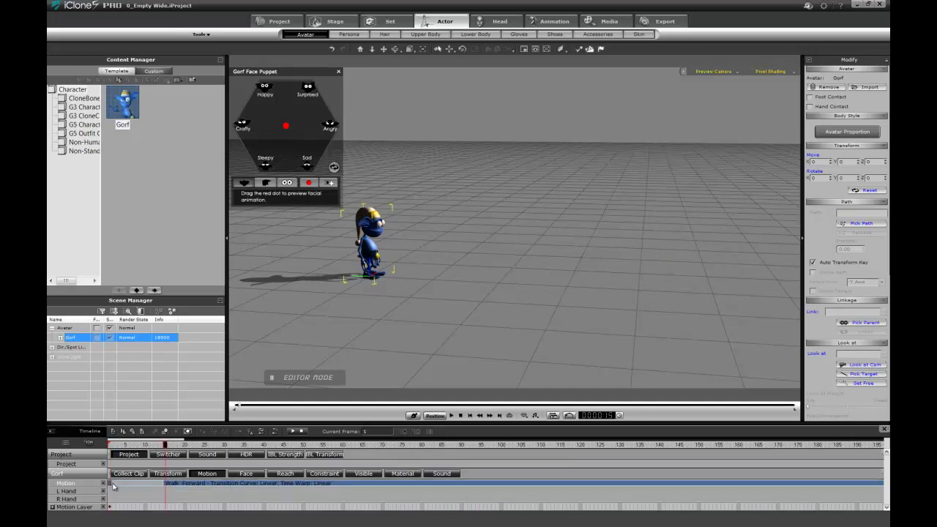
{"action": "key", "text": "Home"}
{"action": "left_click", "coordinate": [122, 463]}
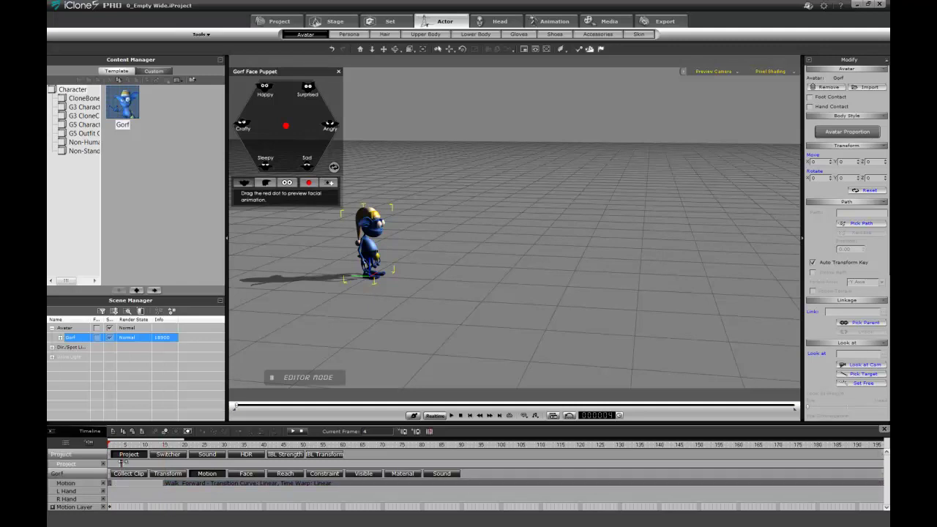
Step: Preview the walk up to the flag at frame 573, and scrub back to about frame 504
{"action": "key", "text": "End"}
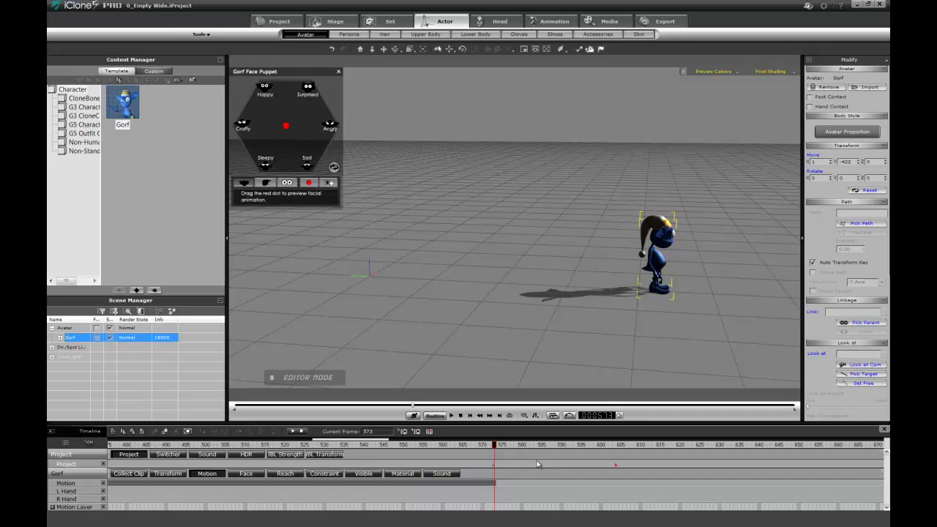
{"action": "left_click", "coordinate": [462, 417]}
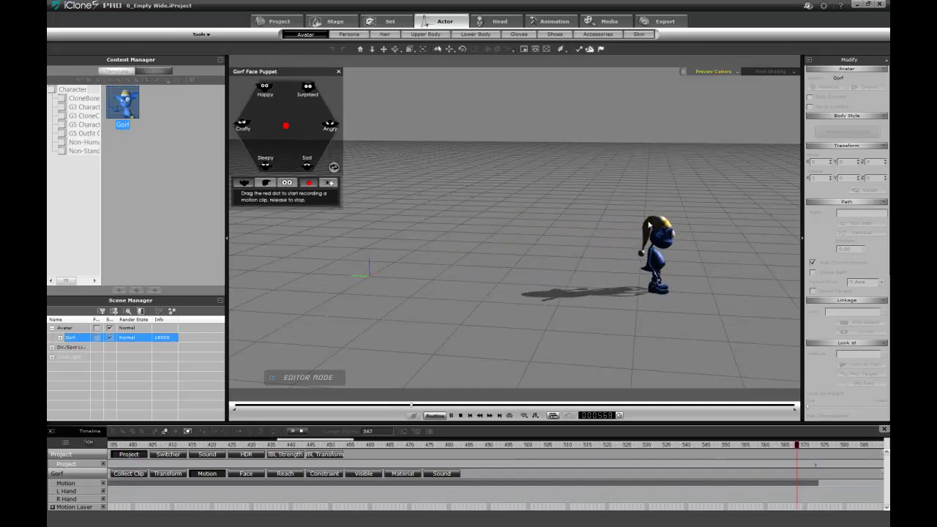
{"action": "key", "text": "space"}
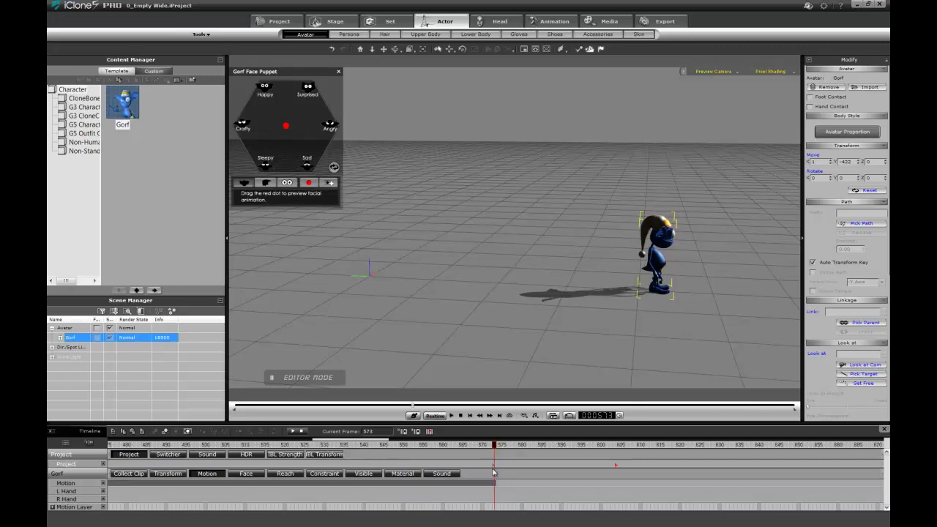
{"action": "left_click_drag", "start_coordinate": [495, 446], "coordinate": [223, 445]}
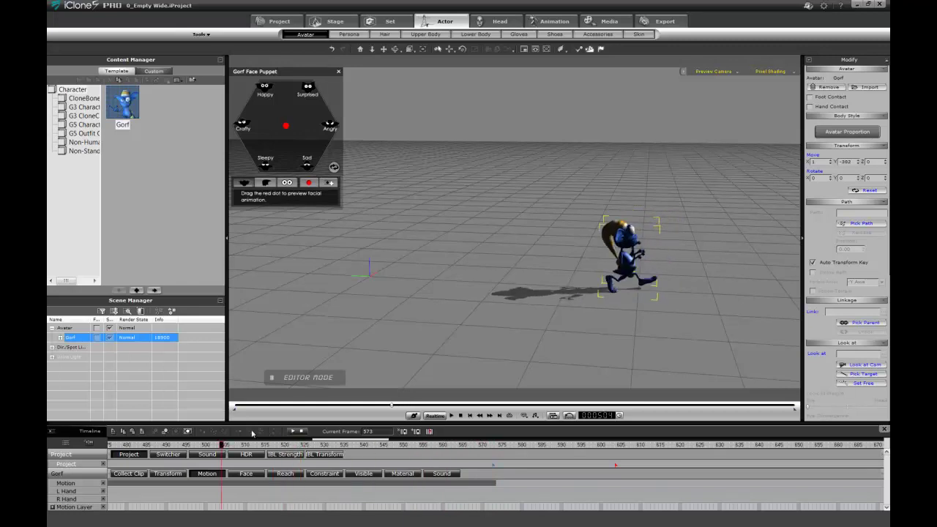
Step: Return to the first frame, enable Foot Contact for Gorf, and raise him vertically to a Z position of 1
{"action": "scroll", "coordinate": [649, 360], "scroll_direction": "up", "scroll_amount": 5}
{"action": "right_click_drag", "start_coordinate": [650, 360], "coordinate": [580, 243]}
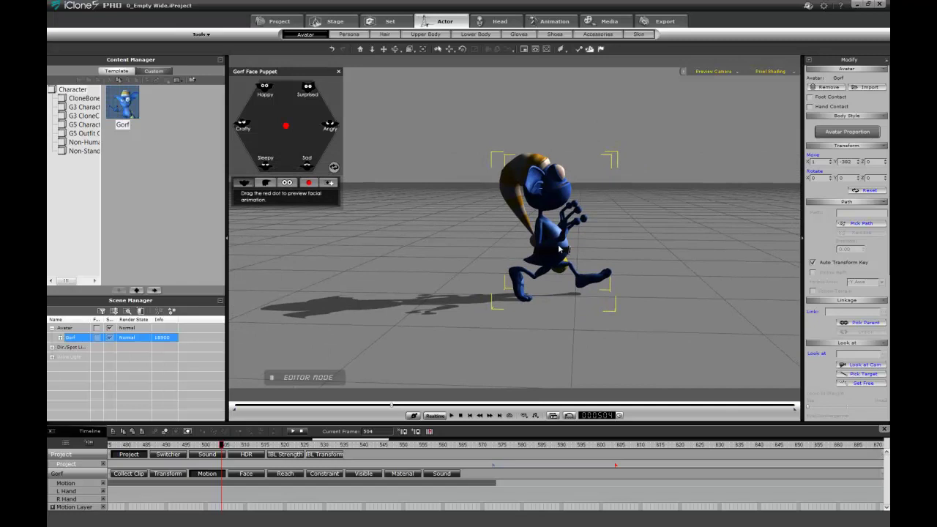
{"action": "left_click", "coordinate": [461, 416]}
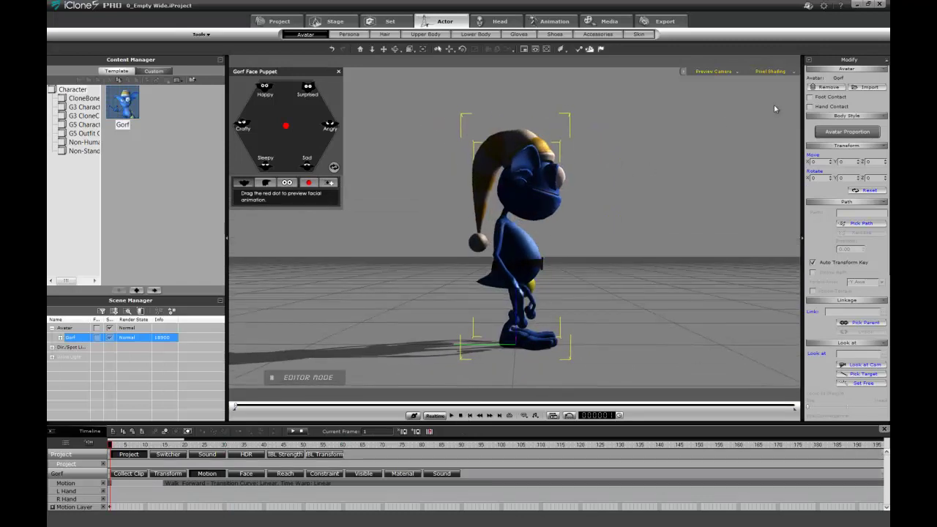
{"action": "left_click", "coordinate": [810, 98]}
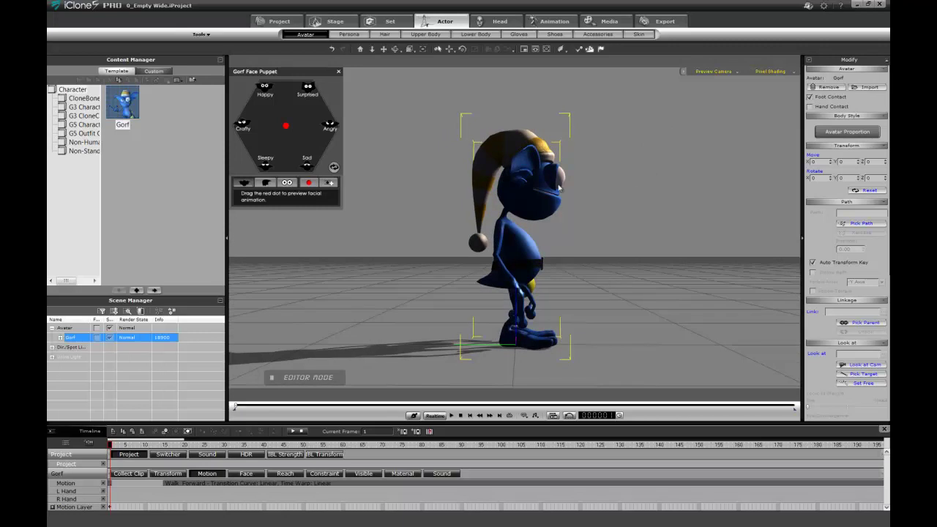
{"action": "left_click", "coordinate": [528, 279]}
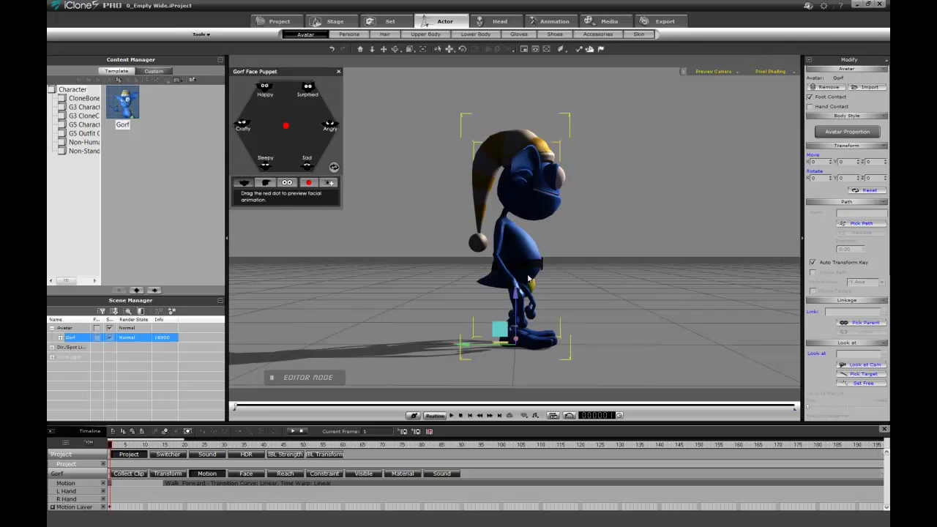
{"action": "left_click_drag", "start_coordinate": [520, 298], "coordinate": [517, 295]}
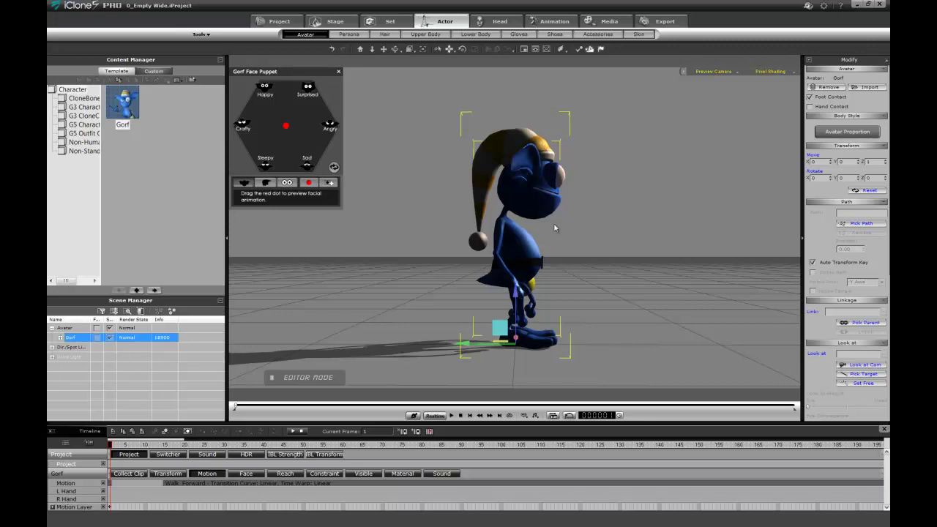
Step: Play the walk with the follow camera and stop at about frame 595 to check the foot movement
{"action": "key", "text": "c"}
{"action": "right_click_drag", "start_coordinate": [576, 251], "coordinate": [542, 219]}
{"action": "key", "text": "space"}
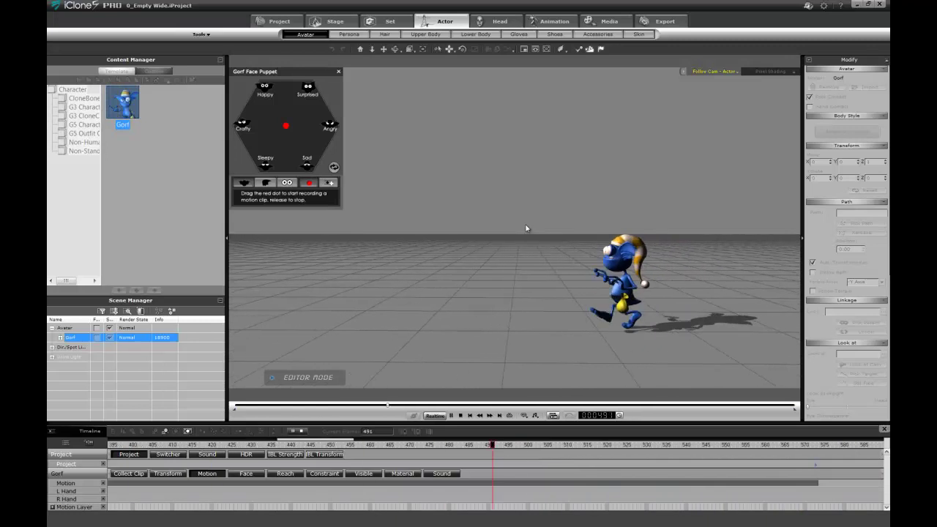
{"action": "key", "text": "space"}
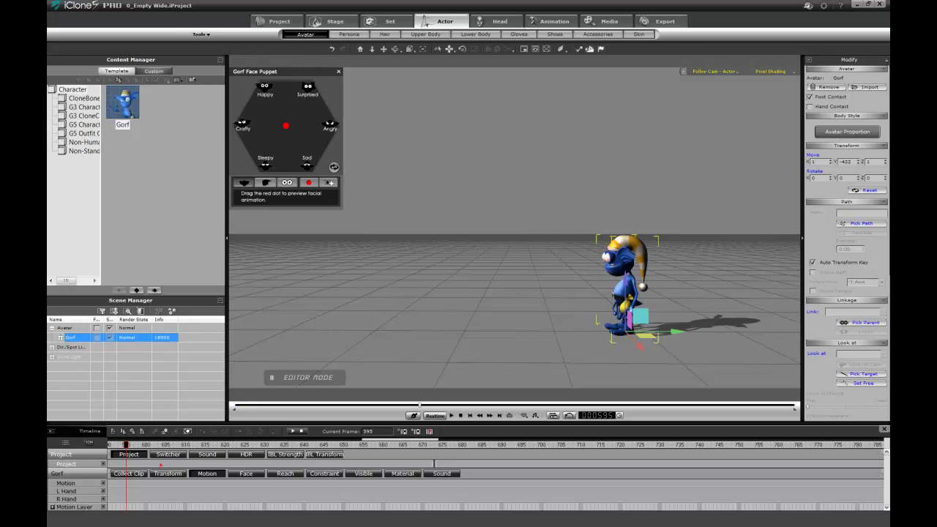
Step: Scrub from the flag at frame 573 to frame 584 and examine Gorf up close from the side in the preview camera
{"action": "left_click", "coordinate": [133, 464]}
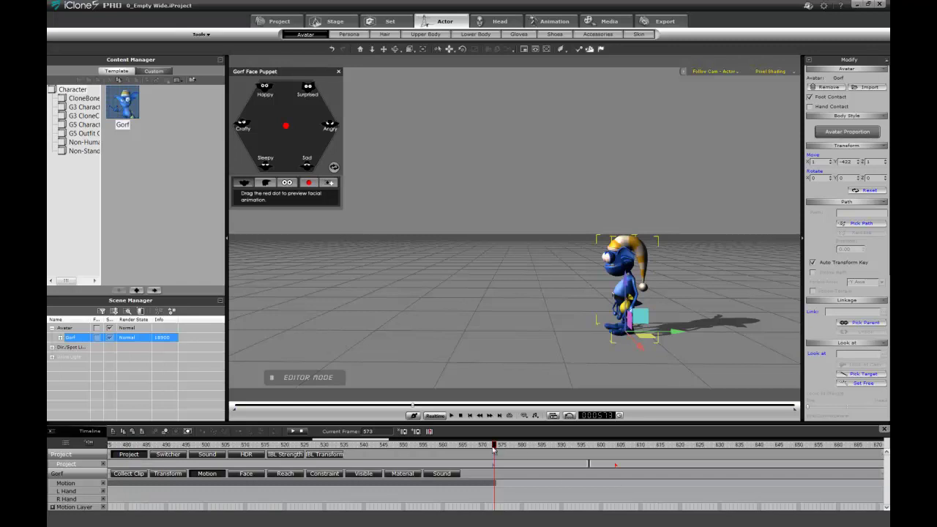
{"action": "left_click_drag", "start_coordinate": [494, 447], "coordinate": [539, 445]}
{"action": "right_click_drag", "start_coordinate": [540, 273], "coordinate": [641, 277]}
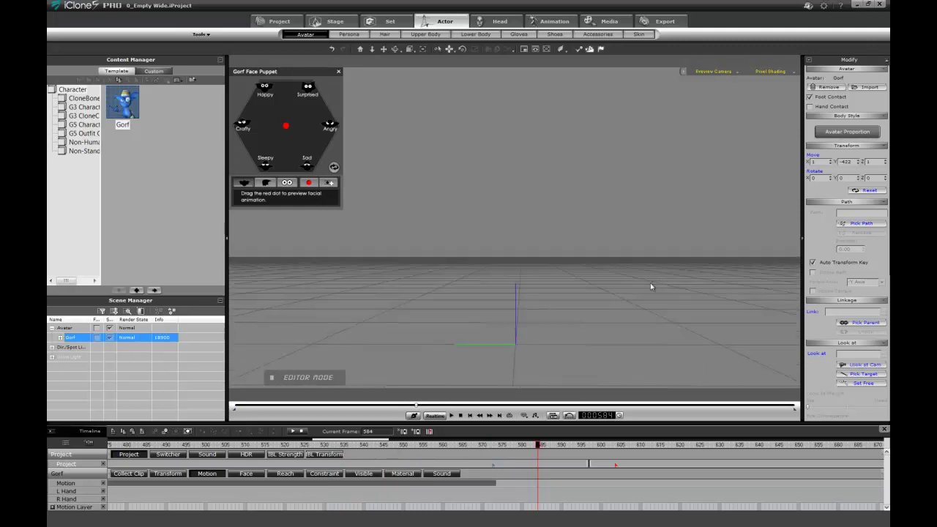
{"action": "key", "text": "z"}
{"action": "right_click_drag", "start_coordinate": [453, 262], "coordinate": [596, 277]}
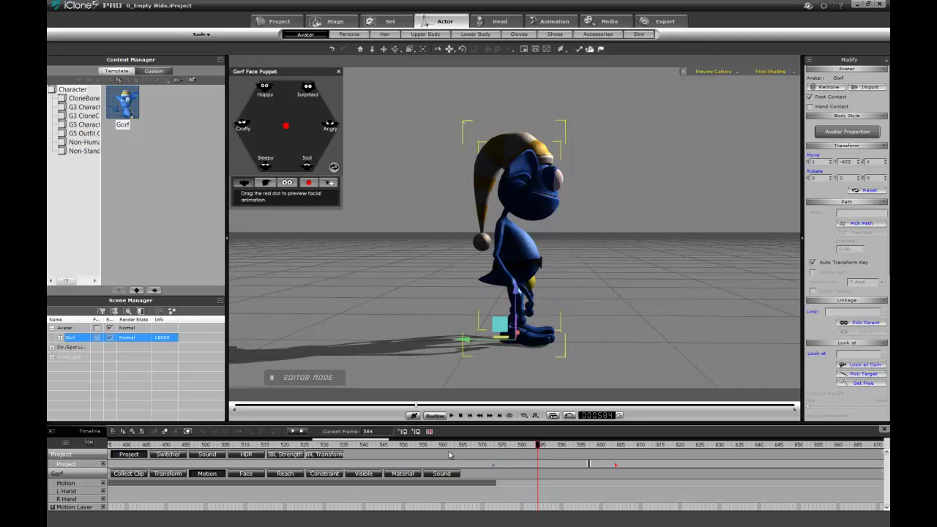
Step: Delete the project flag at frame 604
{"action": "left_click", "coordinate": [617, 467]}
{"action": "right_click", "coordinate": [617, 467]}
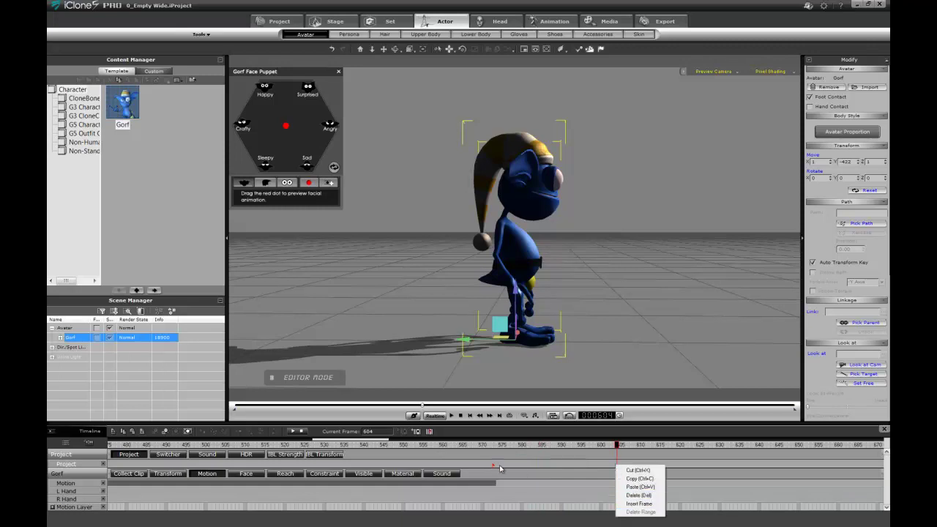
{"action": "left_click", "coordinate": [639, 495]}
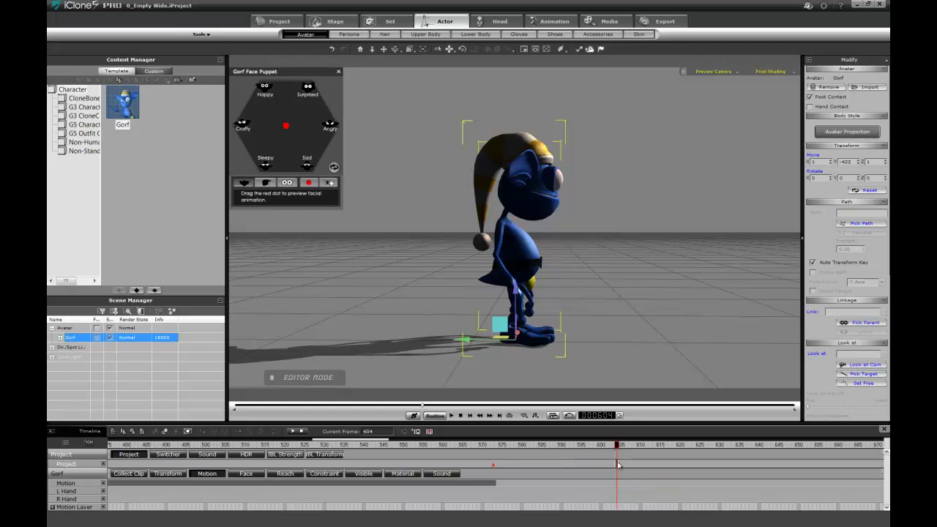
Step: Scrub back through the last stride and break Gorf's walk motion clip at frame 515
{"action": "left_click", "coordinate": [494, 444]}
{"action": "left_click_drag", "start_coordinate": [494, 448], "coordinate": [207, 454]}
{"action": "left_click_drag", "start_coordinate": [218, 453], "coordinate": [423, 450]}
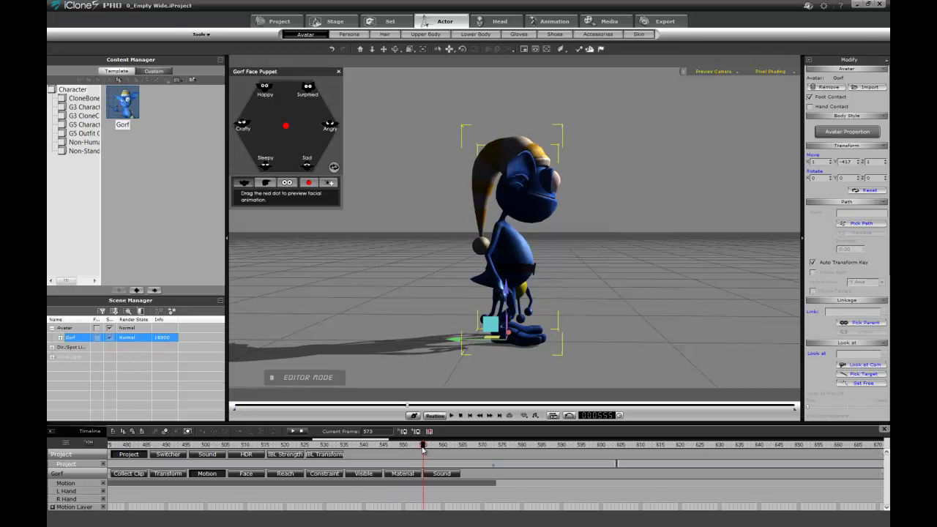
{"action": "left_click_drag", "start_coordinate": [422, 450], "coordinate": [267, 454]}
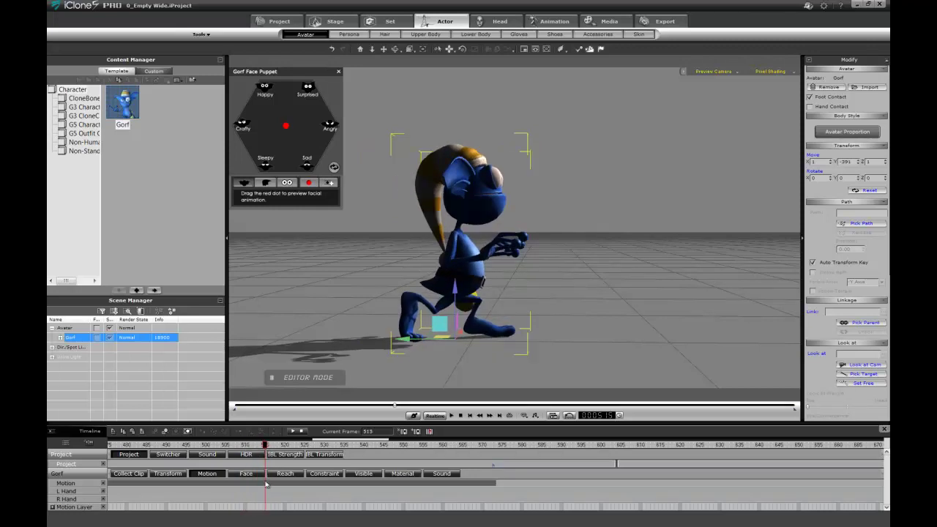
{"action": "left_click", "coordinate": [266, 483]}
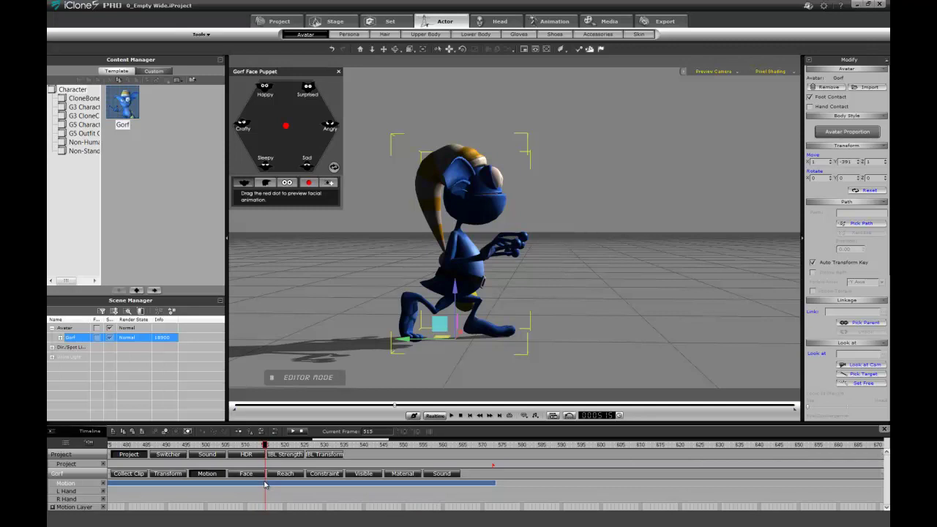
{"action": "right_click", "coordinate": [266, 484]}
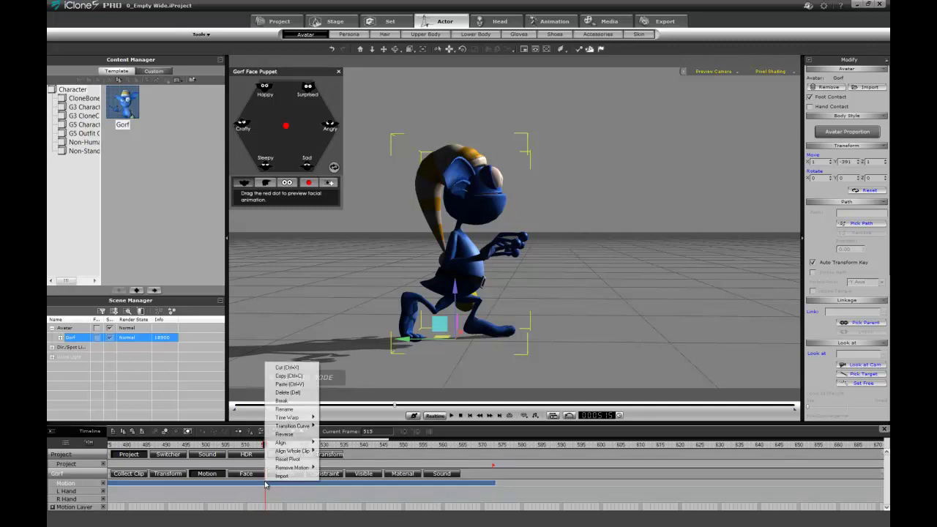
{"action": "left_click", "coordinate": [281, 401]}
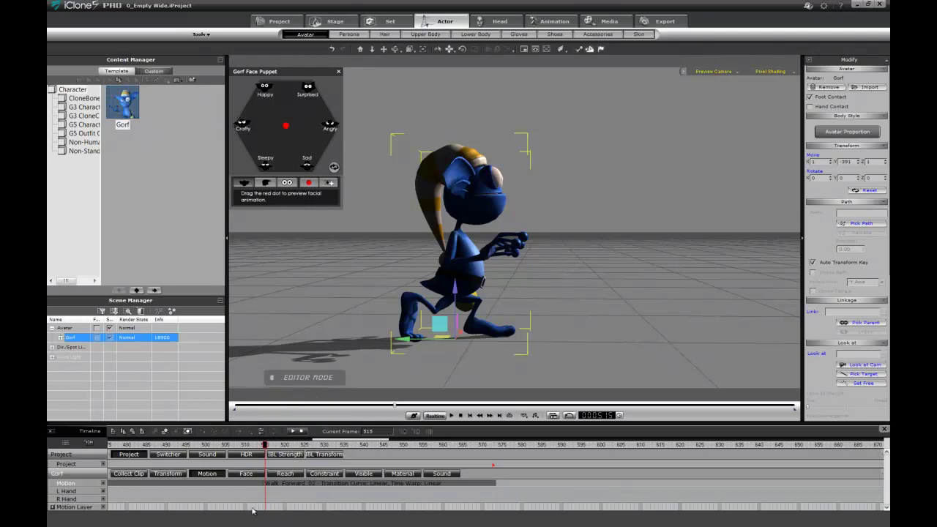
Step: Set a key on Gorf's Motion Layer track at frame 510, just before the clip break
{"action": "left_click_drag", "start_coordinate": [265, 445], "coordinate": [243, 446]}
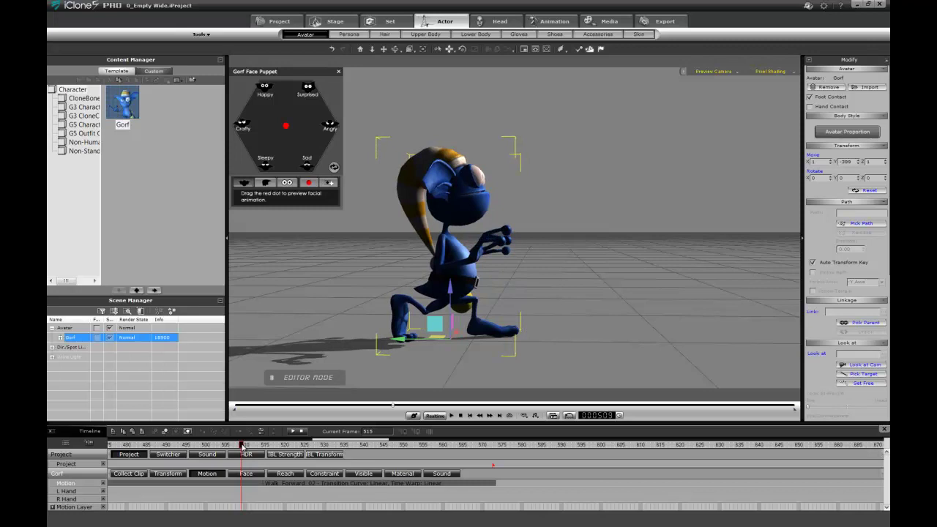
{"action": "mouse_move", "coordinate": [242, 445]}
{"action": "left_mouse_down"}
{"action": "mouse_move", "coordinate": [225, 446]}
{"action": "mouse_move", "coordinate": [246, 445]}
{"action": "left_mouse_up"}
{"action": "left_click", "coordinate": [62, 508]}
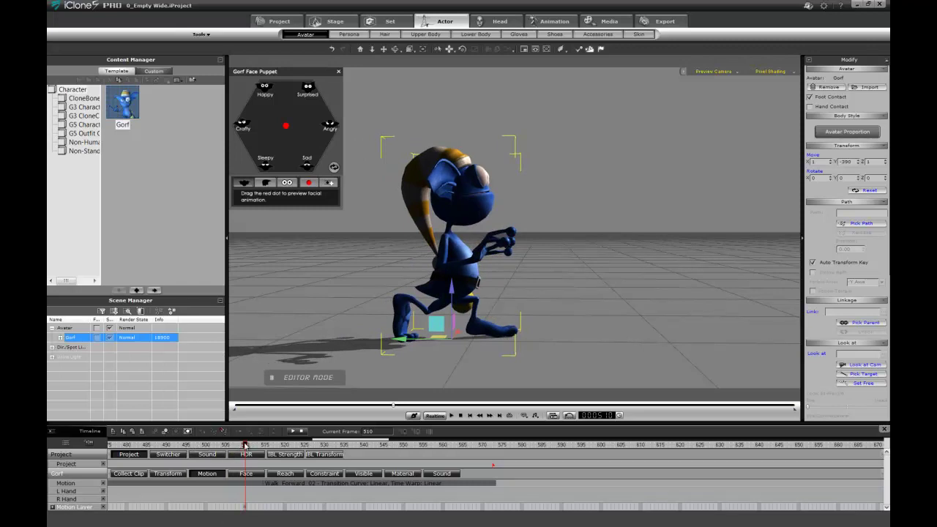
Step: Edit Gorf's motion layer at frame 515, lowering his left foot slightly toward the ground
{"action": "left_click_drag", "start_coordinate": [245, 444], "coordinate": [265, 449]}
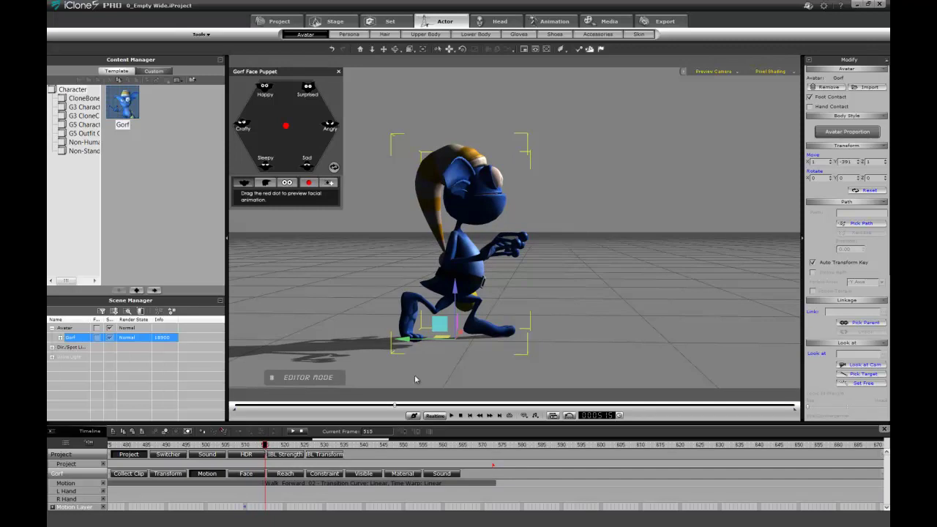
{"action": "right_click", "coordinate": [466, 246]}
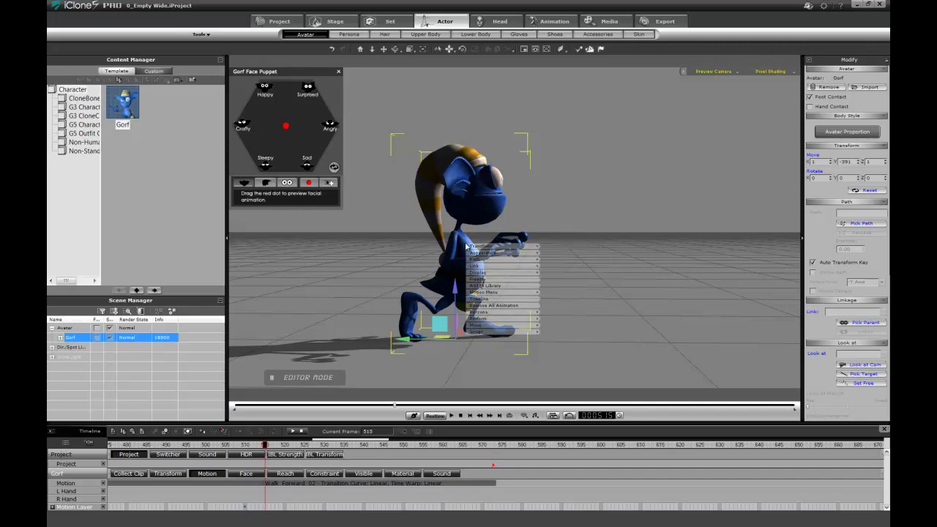
{"action": "mouse_move", "coordinate": [493, 293]}
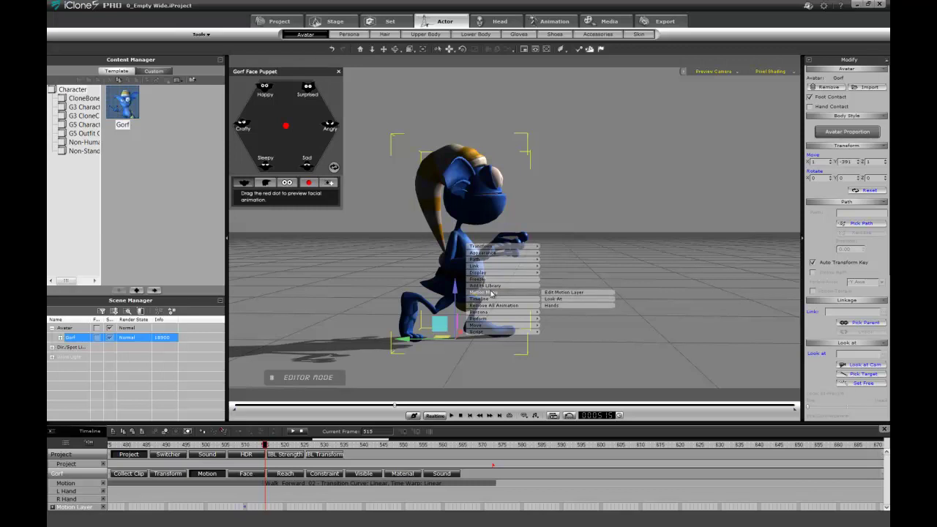
{"action": "left_click", "coordinate": [555, 293]}
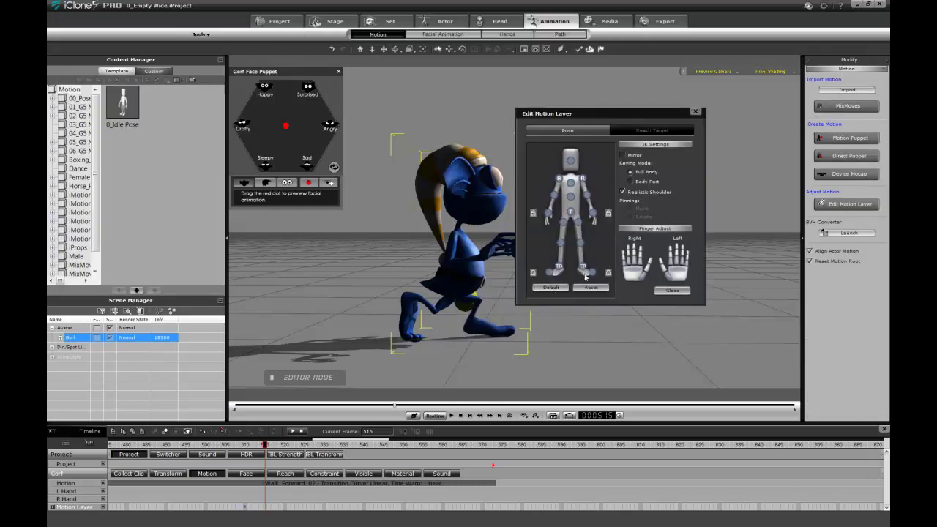
{"action": "left_click", "coordinate": [583, 268]}
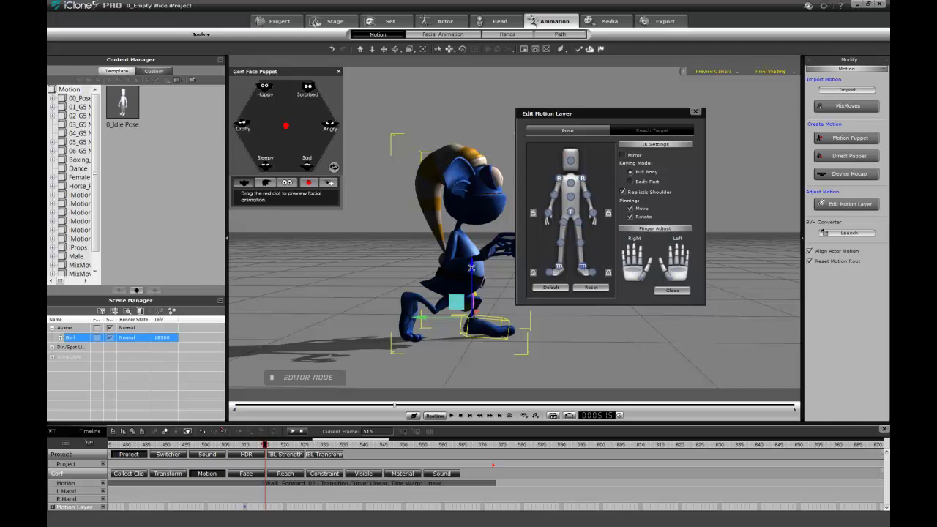
{"action": "left_click_drag", "start_coordinate": [471, 268], "coordinate": [471, 273]}
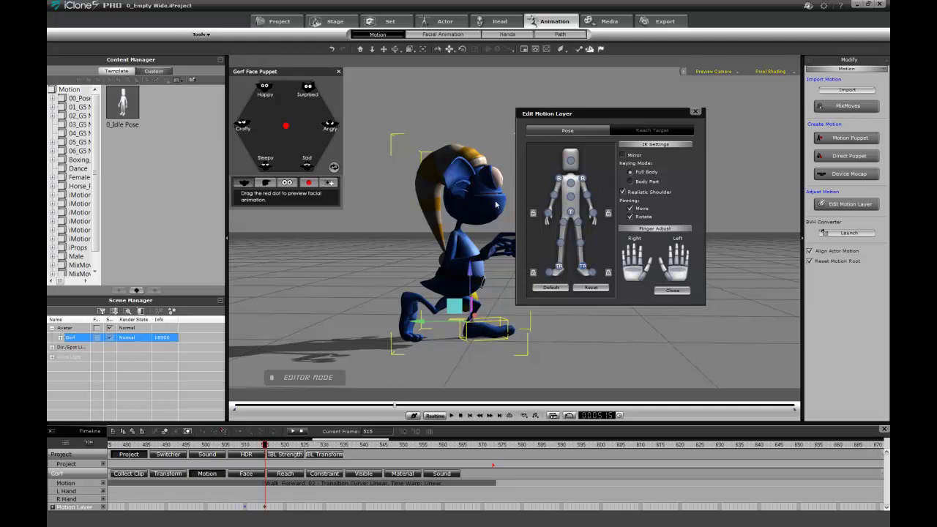
Step: Compare the foot at frames 509 and 515, and align the whole Walk_Forward_02 clip to the left leg at frame 515
{"action": "left_click_drag", "start_coordinate": [263, 444], "coordinate": [243, 466]}
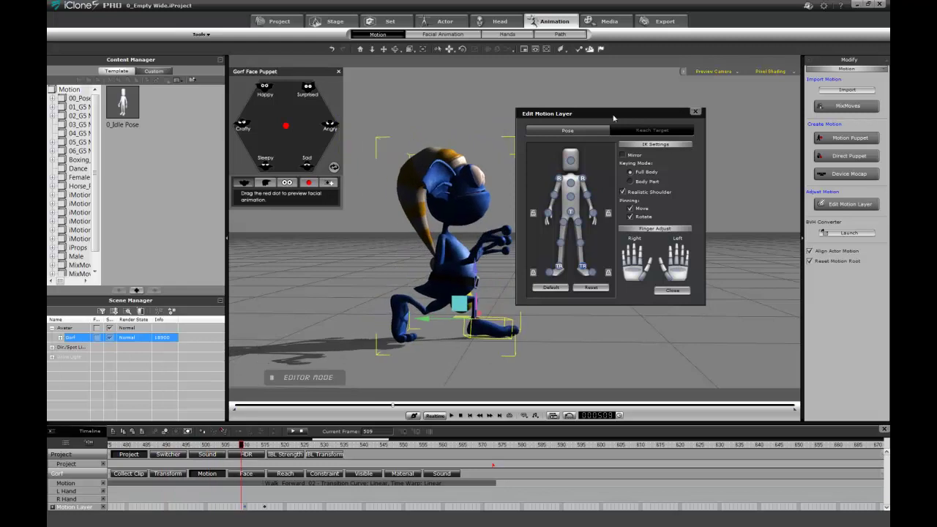
{"action": "left_click_drag", "start_coordinate": [556, 113], "coordinate": [699, 108]}
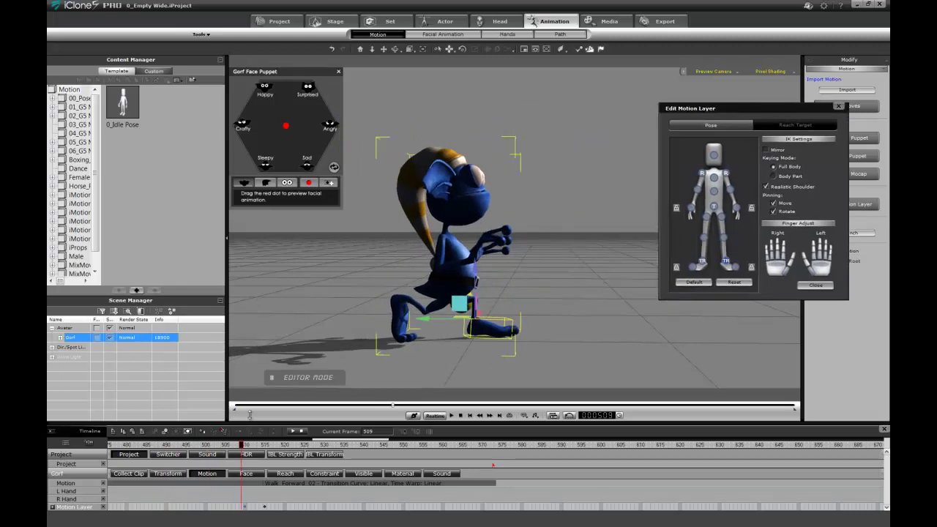
{"action": "left_click_drag", "start_coordinate": [242, 445], "coordinate": [265, 479]}
{"action": "left_click", "coordinate": [266, 484]}
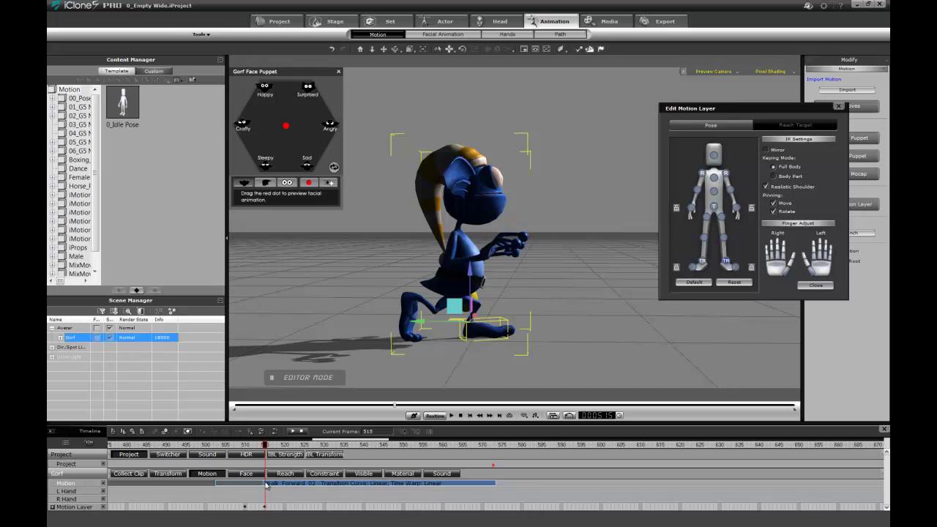
{"action": "right_click", "coordinate": [266, 486]}
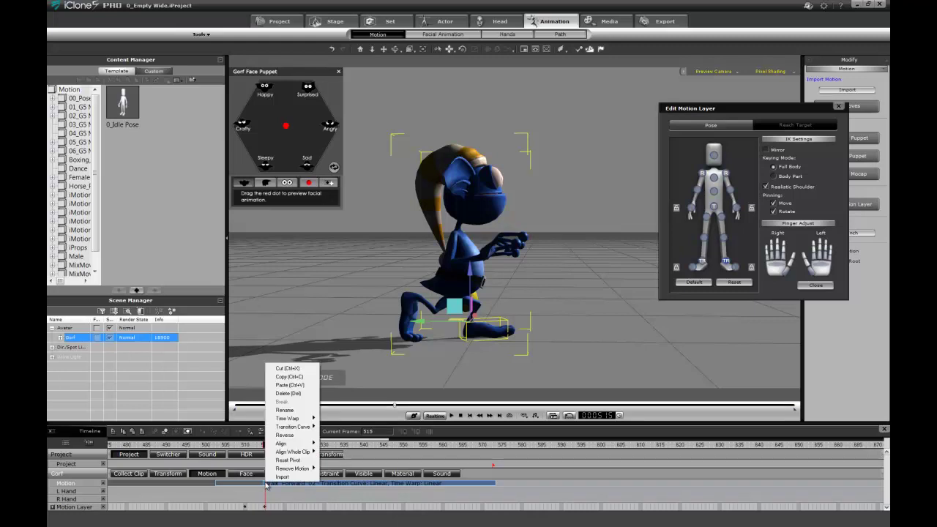
{"action": "mouse_move", "coordinate": [282, 453]}
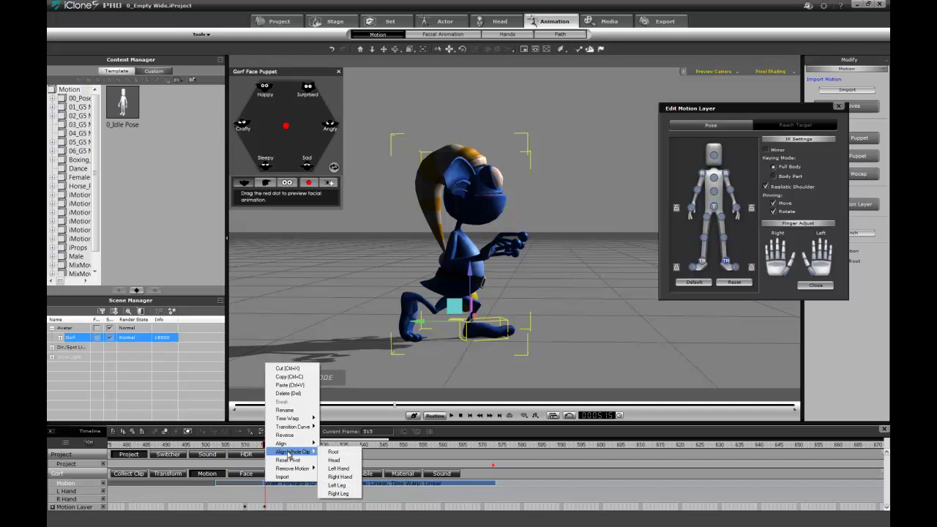
{"action": "left_click", "coordinate": [338, 485]}
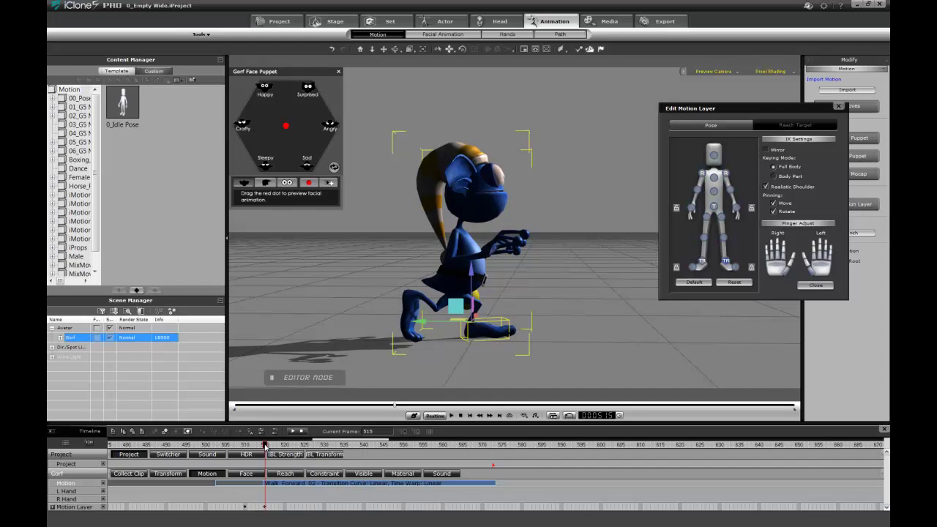
Step: Play the walk from frame 460 to frame 605 and examine Gorf's final standing pose from several angles
{"action": "left_click_drag", "start_coordinate": [265, 444], "coordinate": [109, 456]}
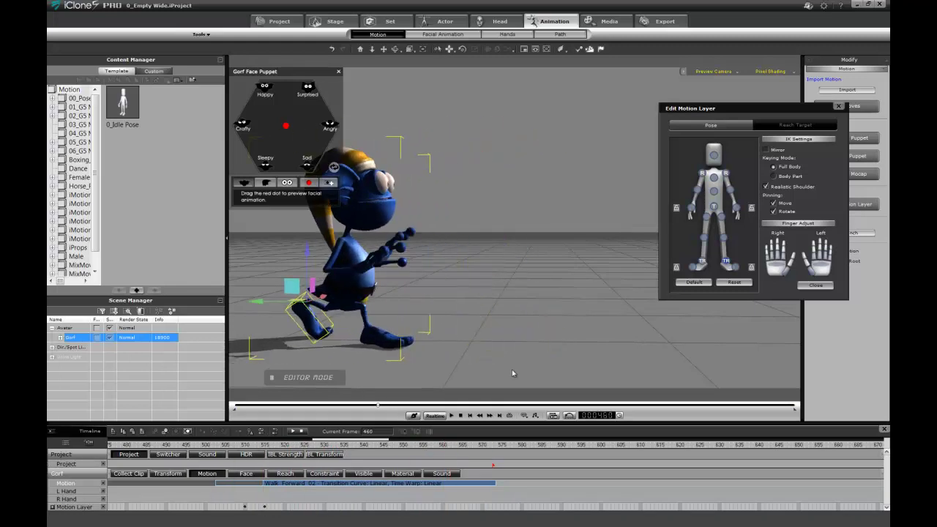
{"action": "key", "text": "space"}
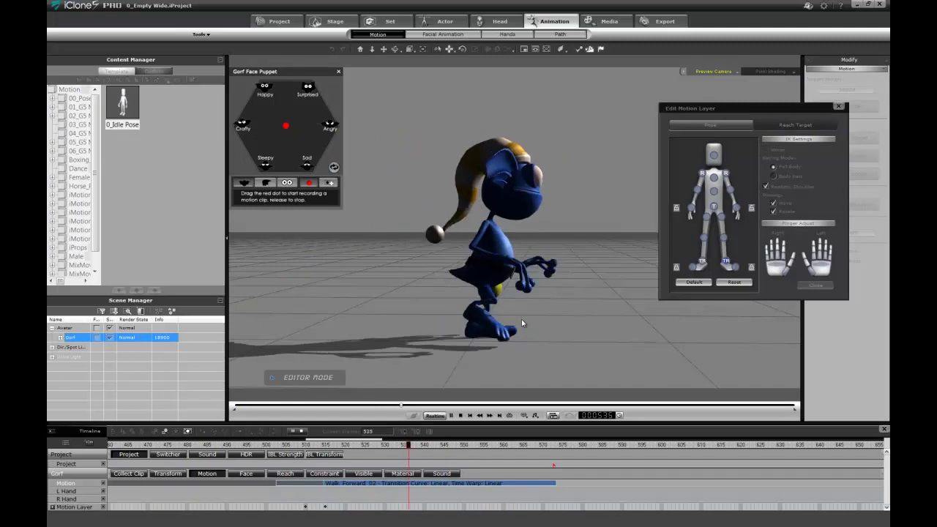
{"action": "key", "text": "space"}
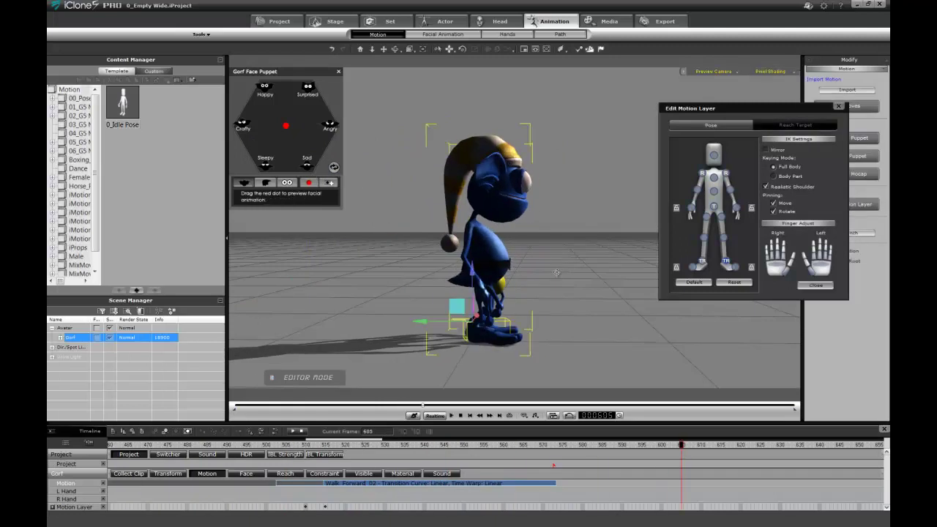
{"action": "right_click_drag", "start_coordinate": [558, 278], "coordinate": [381, 292]}
{"action": "scroll", "coordinate": [381, 293], "scroll_direction": "down", "scroll_amount": 3}
{"action": "scroll", "coordinate": [329, 300], "scroll_direction": "up", "scroll_amount": 4}
{"action": "right_click_drag", "start_coordinate": [272, 306], "coordinate": [605, 317]}
{"action": "scroll", "coordinate": [575, 316], "scroll_direction": "up", "scroll_amount": 3}
{"action": "scroll", "coordinate": [586, 315], "scroll_direction": "down", "scroll_amount": 2}
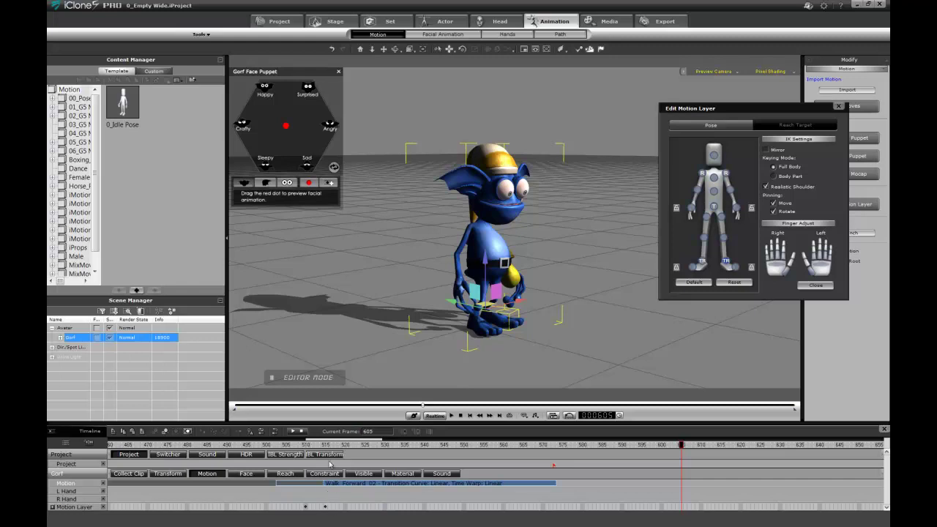
Step: Return to frame 515 and raise Gorf's left foot slightly on its Motion Layer key
{"action": "left_click_drag", "start_coordinate": [329, 446], "coordinate": [325, 445]}
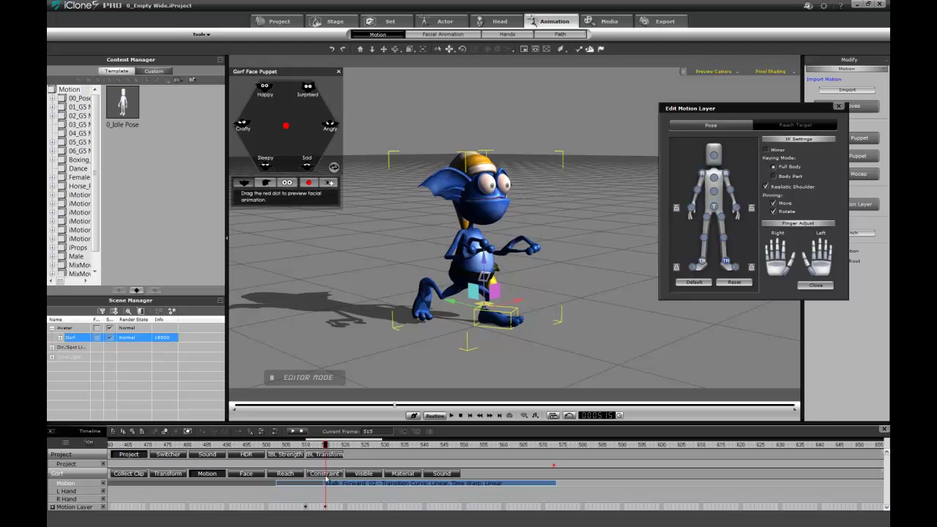
{"action": "left_click", "coordinate": [326, 508]}
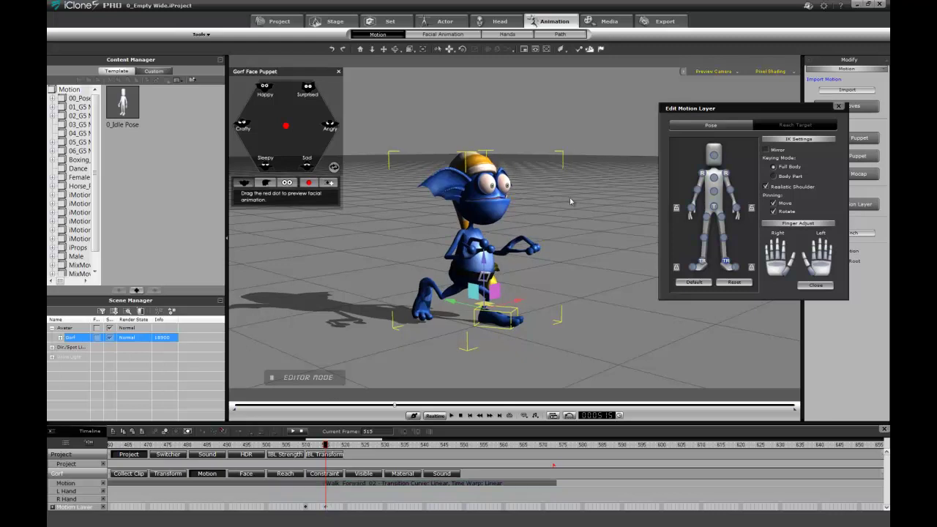
{"action": "left_click", "coordinate": [727, 261]}
{"action": "right_click_drag", "start_coordinate": [417, 262], "coordinate": [731, 377]}
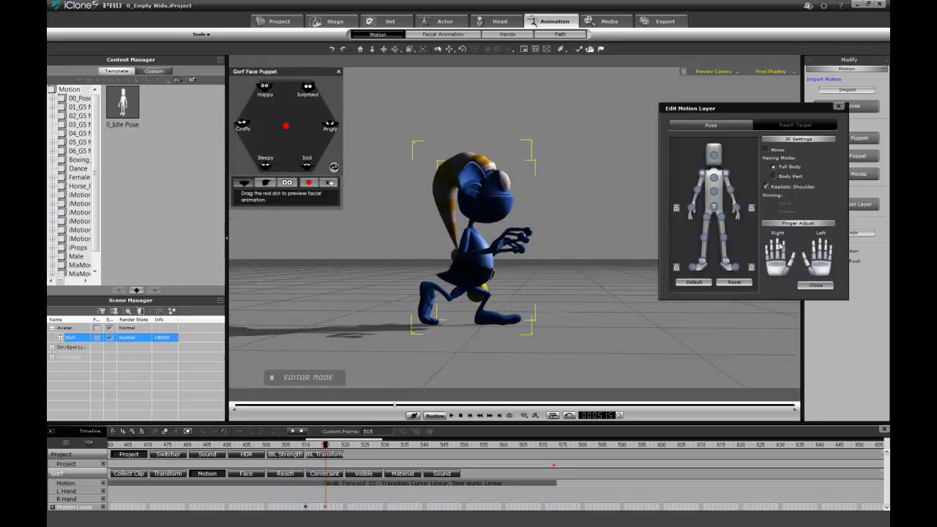
{"action": "left_click", "coordinate": [727, 262]}
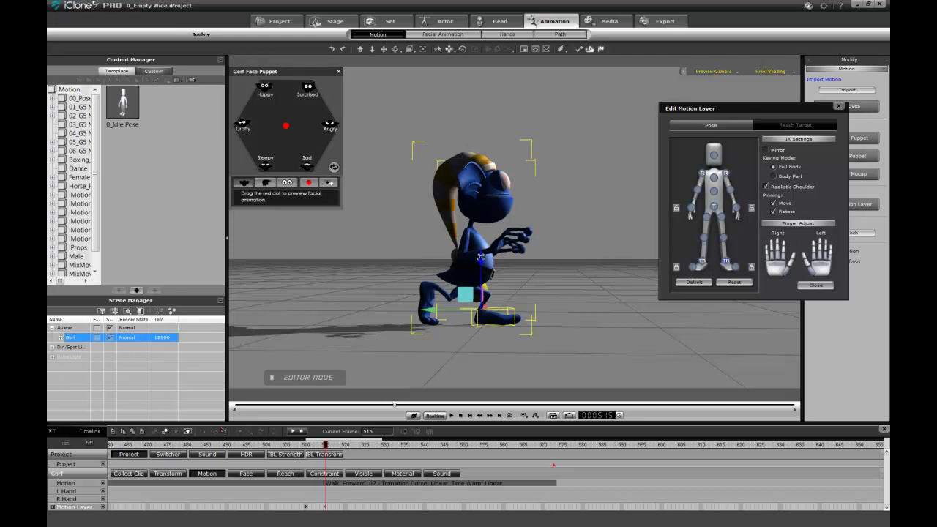
{"action": "left_click_drag", "start_coordinate": [480, 257], "coordinate": [480, 255]}
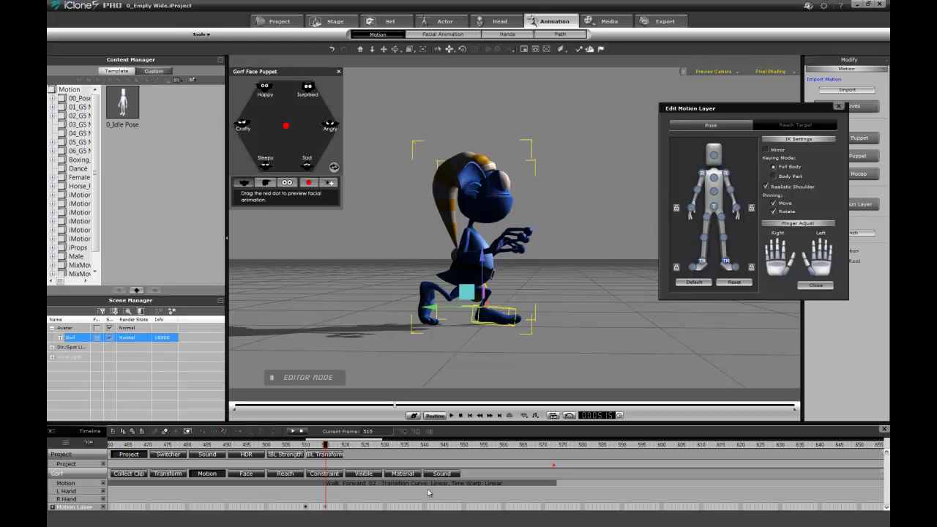
Step: Align the whole Walk_Forward_02 clip to the left leg at frame 515
{"action": "left_click", "coordinate": [326, 484]}
{"action": "right_click", "coordinate": [326, 485]}
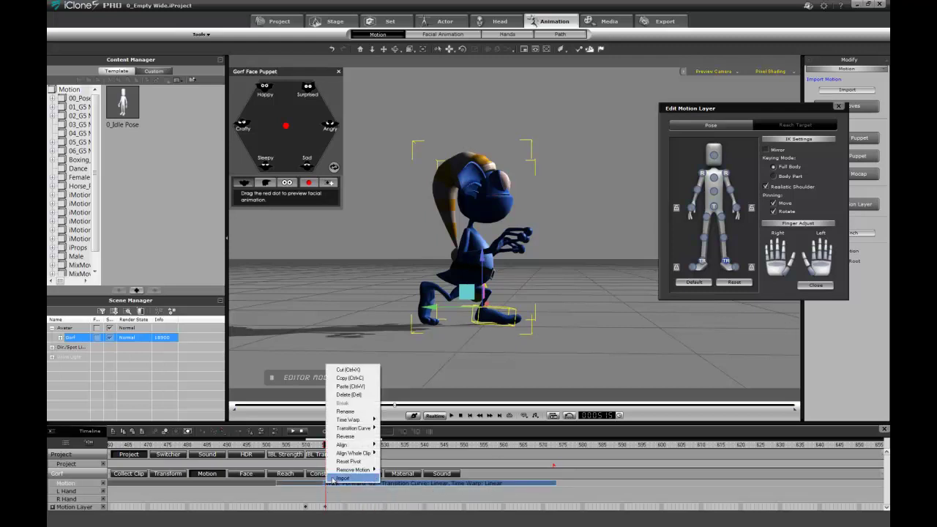
{"action": "mouse_move", "coordinate": [351, 453]}
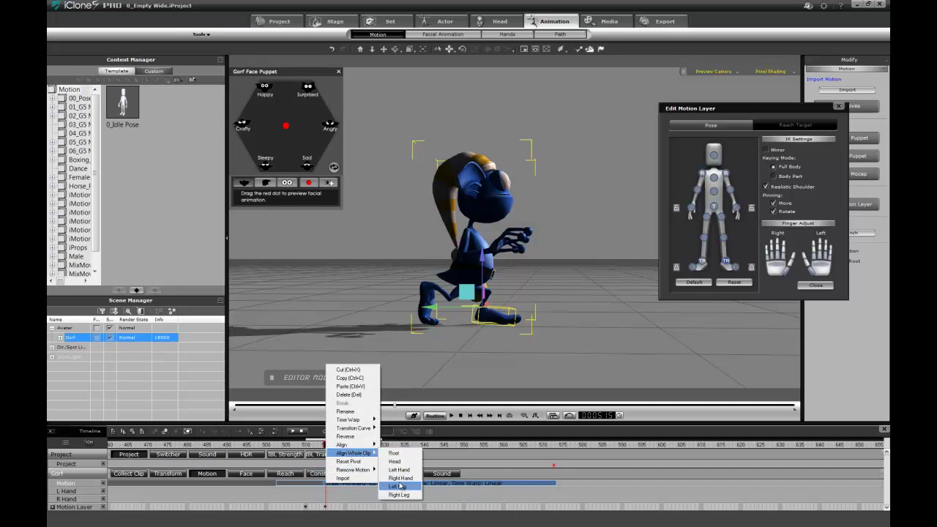
{"action": "left_click", "coordinate": [400, 487]}
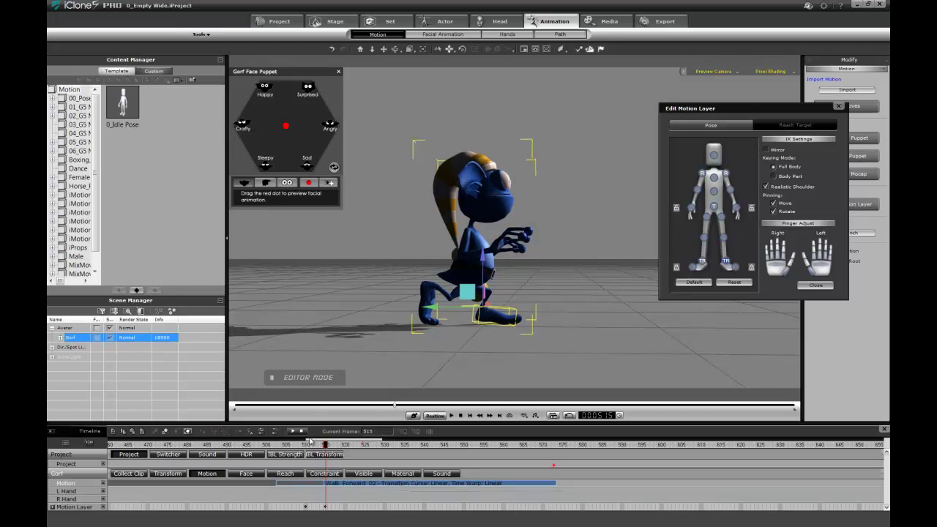
Step: Scrub to frame 560 and examine Gorf's feet against the ground from several angles
{"action": "left_click_drag", "start_coordinate": [325, 446], "coordinate": [504, 448]}
{"action": "right_click_drag", "start_coordinate": [539, 347], "coordinate": [544, 314]}
{"action": "mouse_move", "coordinate": [548, 296]}
{"action": "right_mouse_down"}
{"action": "mouse_move", "coordinate": [351, 285]}
{"action": "mouse_move", "coordinate": [546, 313]}
{"action": "right_mouse_up"}
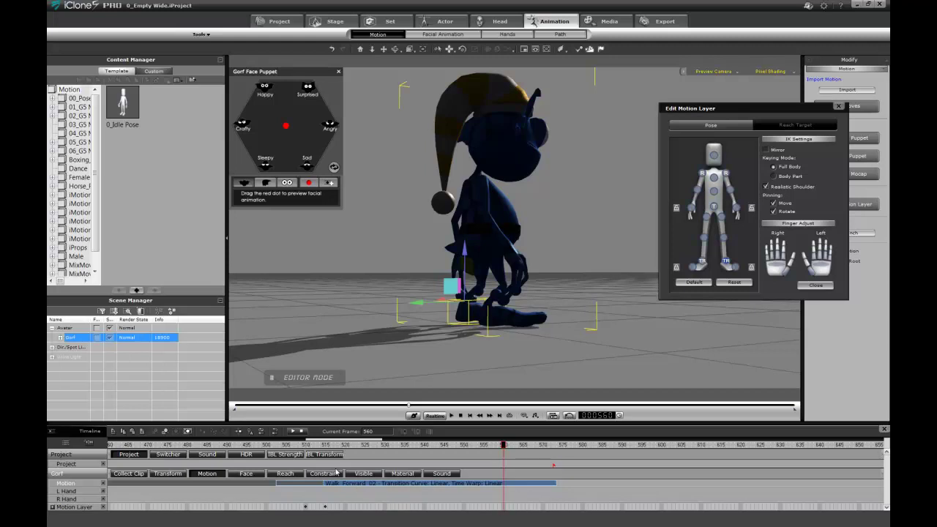
{"action": "right_click_drag", "start_coordinate": [527, 178], "coordinate": [401, 263]}
{"action": "right_click_drag", "start_coordinate": [607, 245], "coordinate": [575, 292]}
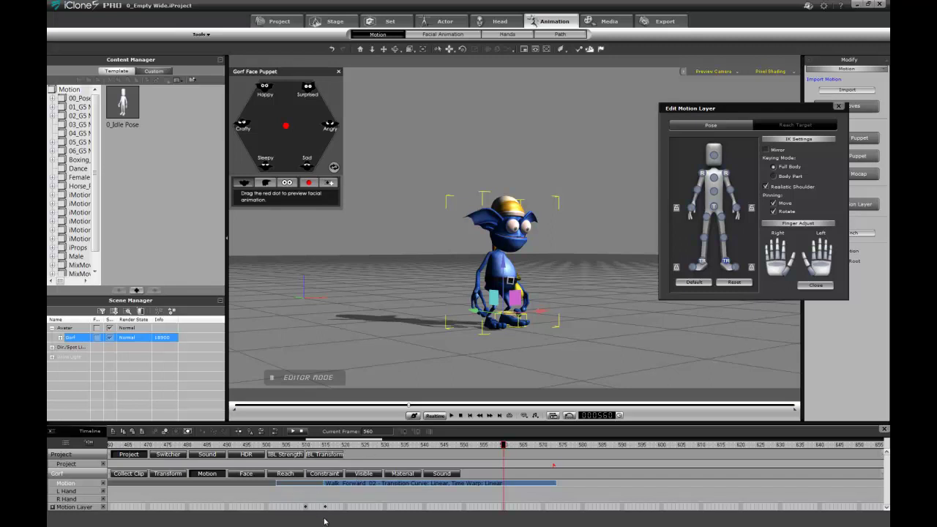
Step: Reposition Gorf's left foot on the Motion Layer key at frame 515 so it rests level on the ground
{"action": "left_click", "coordinate": [340, 496]}
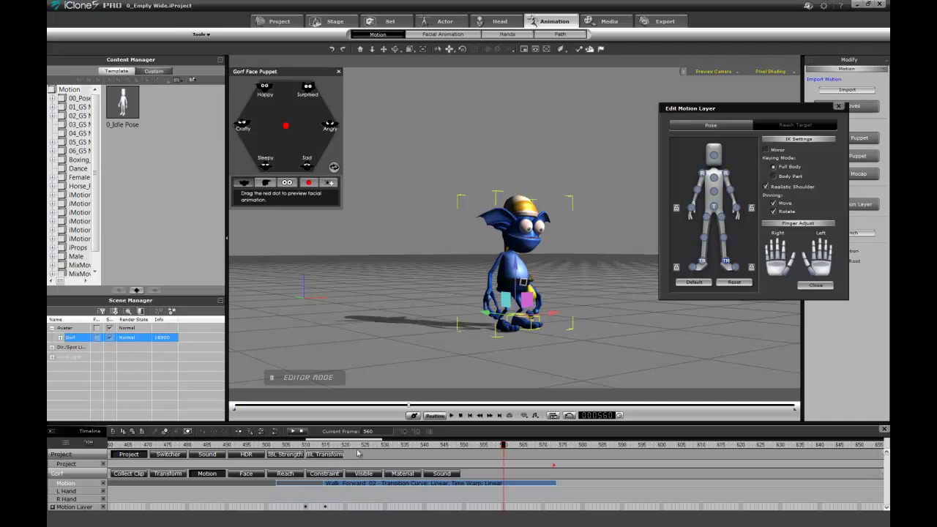
{"action": "left_click", "coordinate": [327, 508]}
{"action": "scroll", "coordinate": [540, 280], "scroll_direction": "up", "scroll_amount": 5}
{"action": "scroll", "coordinate": [540, 280], "scroll_direction": "up", "scroll_amount": 5}
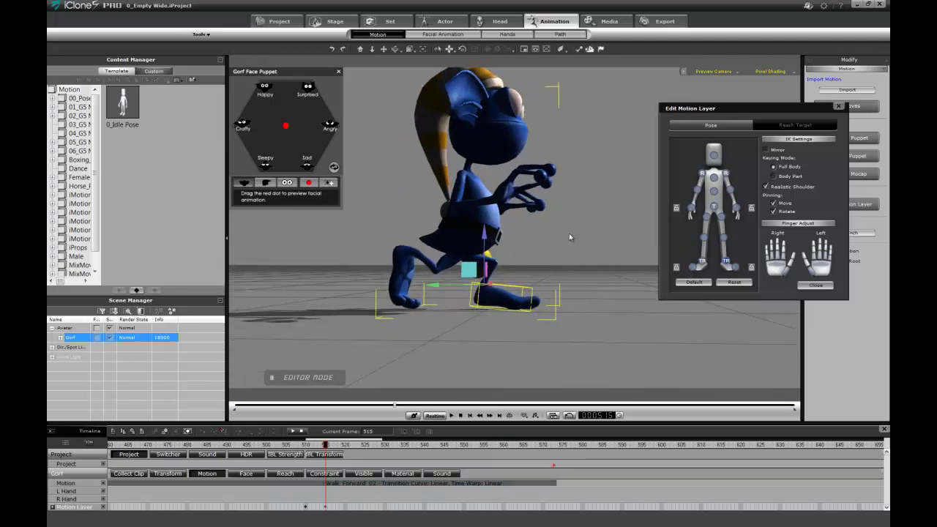
{"action": "left_click_drag", "start_coordinate": [489, 235], "coordinate": [529, 332]}
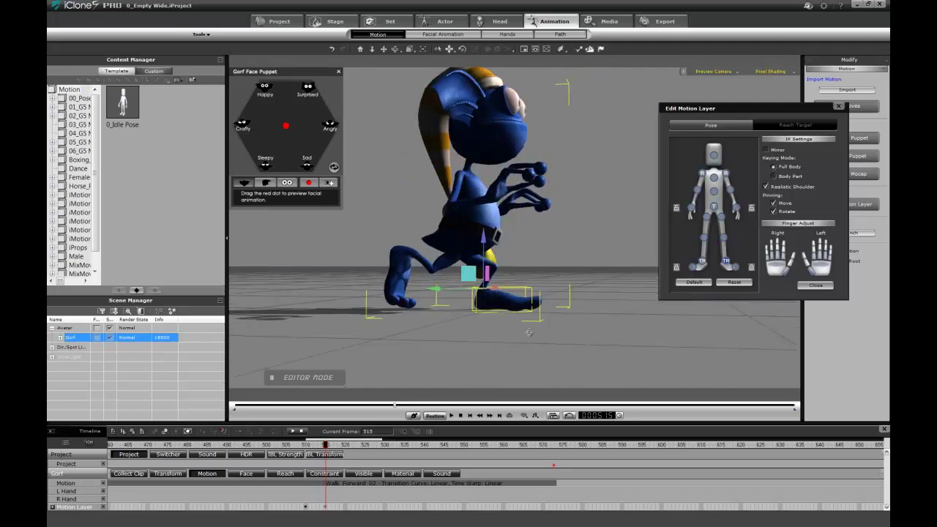
Step: Realign the whole Walk_Forward_02 clip to the left leg after the foot correction at frame 515
{"action": "left_click", "coordinate": [327, 483]}
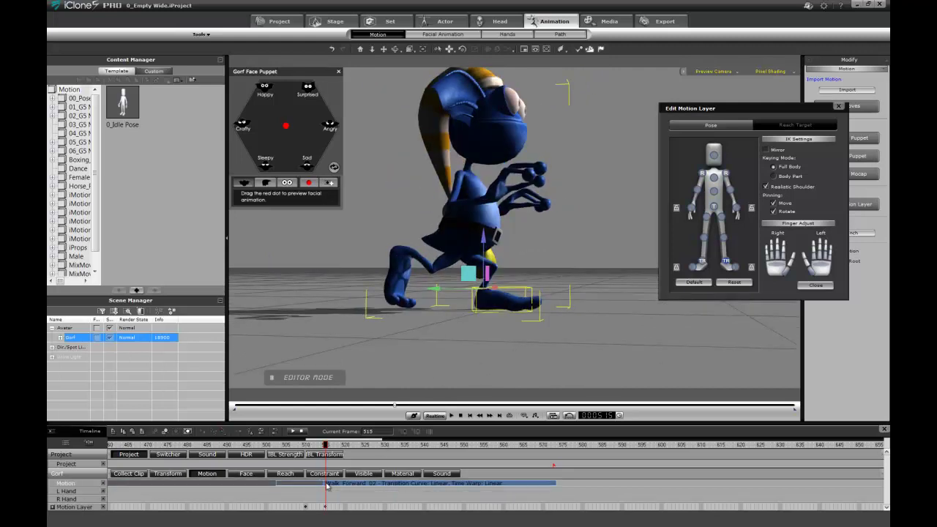
{"action": "right_click", "coordinate": [327, 484]}
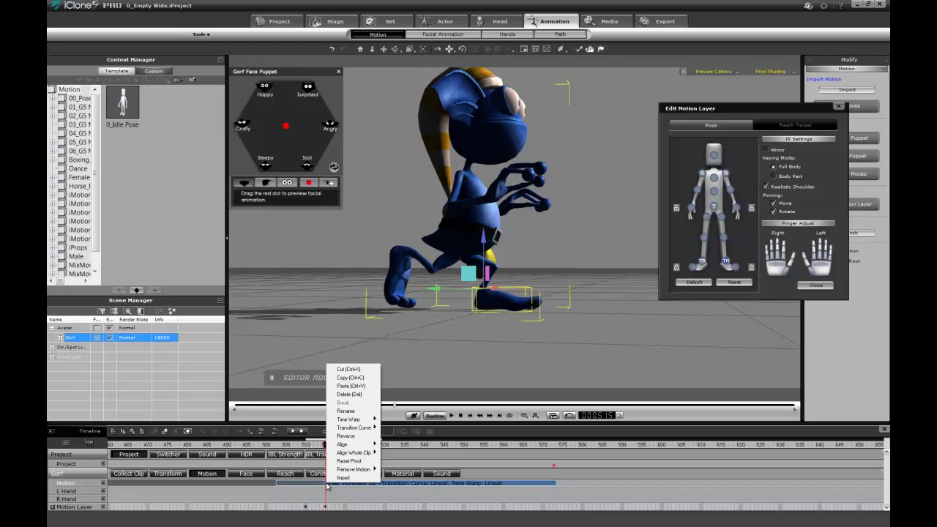
{"action": "mouse_move", "coordinate": [351, 453]}
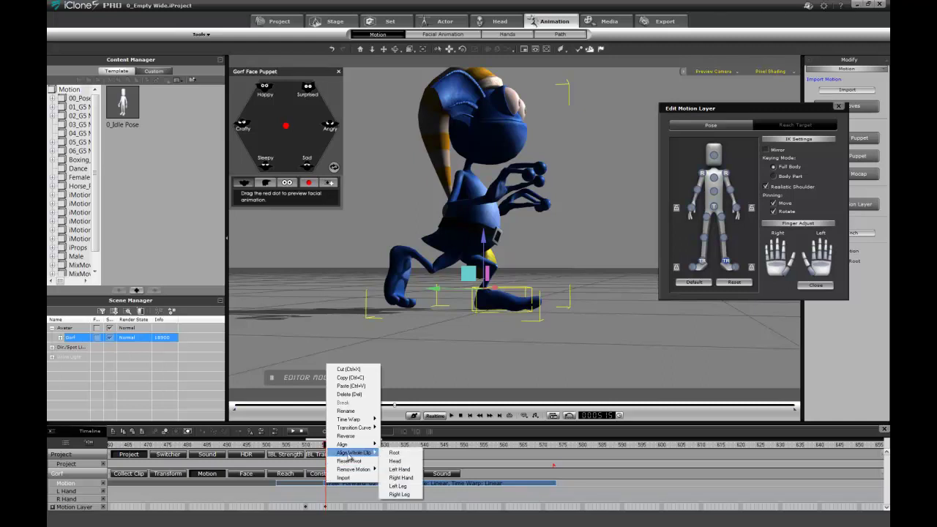
{"action": "left_click", "coordinate": [397, 487]}
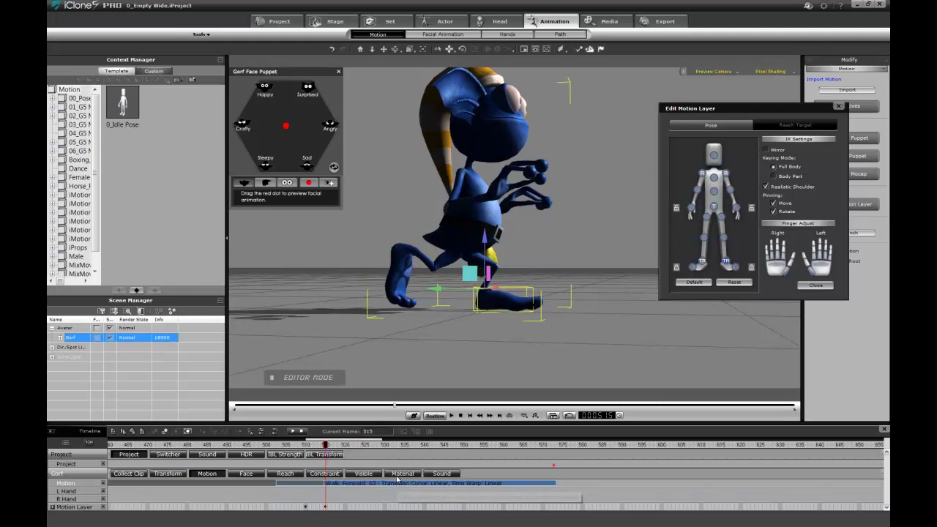
Step: Play the corrected walk through the clip break from two viewing angles to check the foot movement
{"action": "key", "text": "space"}
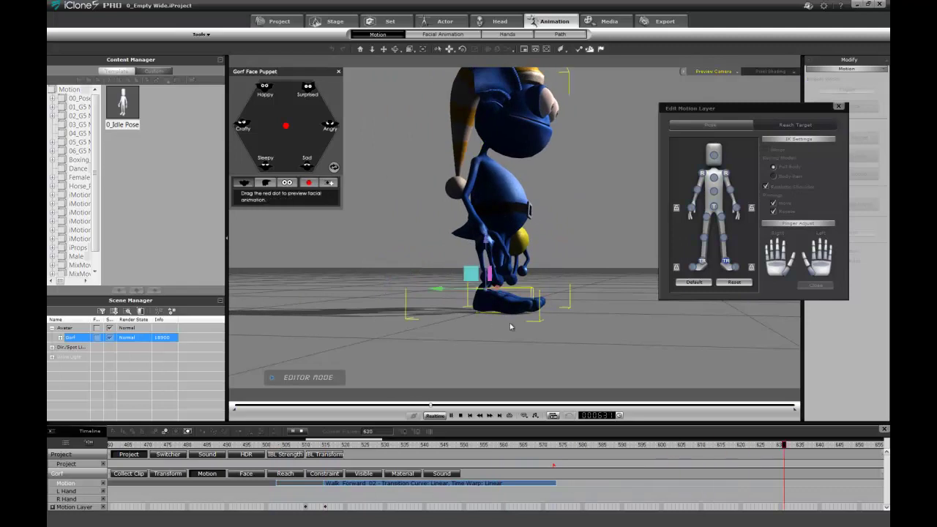
{"action": "key", "text": "space"}
{"action": "right_click_drag", "start_coordinate": [471, 264], "coordinate": [495, 272]}
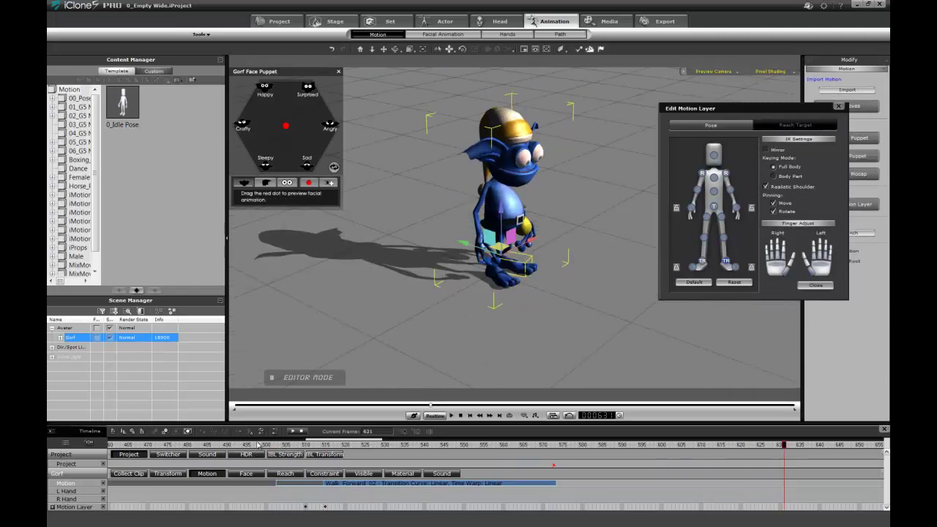
{"action": "left_click", "coordinate": [235, 445]}
{"action": "key", "text": "space"}
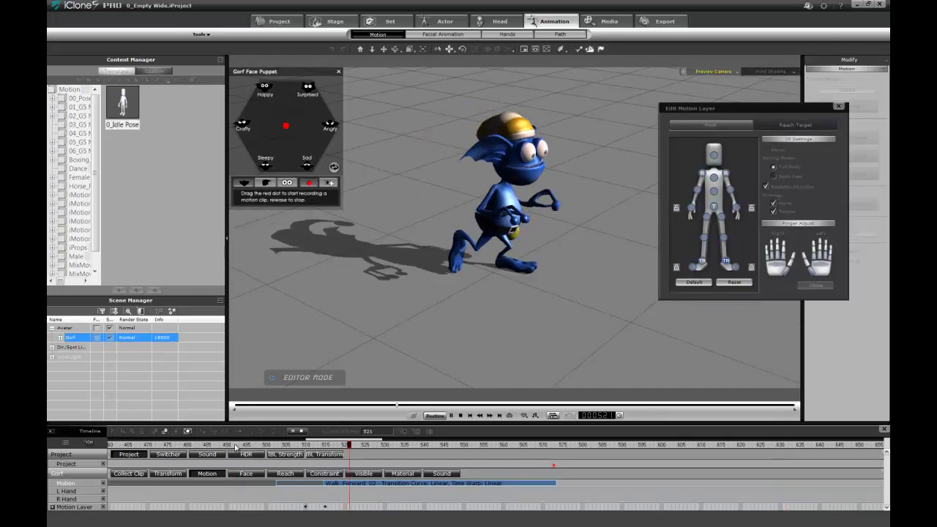
{"action": "key", "text": "space"}
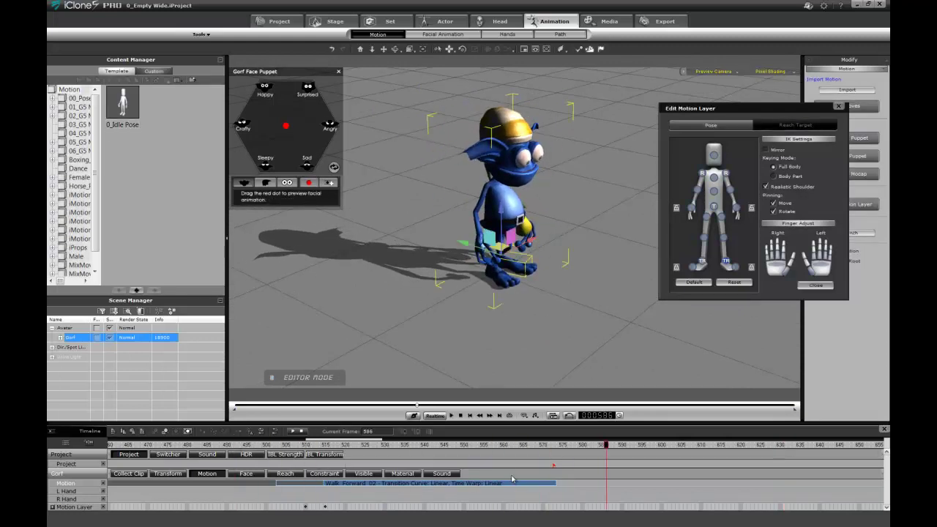
Step: At frame 573, the end of the walk clip, finish motion layer editing and apply the Push perform motion to Gorf
{"action": "left_click_drag", "start_coordinate": [558, 448], "coordinate": [555, 445]}
{"action": "right_click_drag", "start_coordinate": [439, 219], "coordinate": [400, 178]}
{"action": "scroll", "coordinate": [453, 210], "scroll_direction": "up", "scroll_amount": 2}
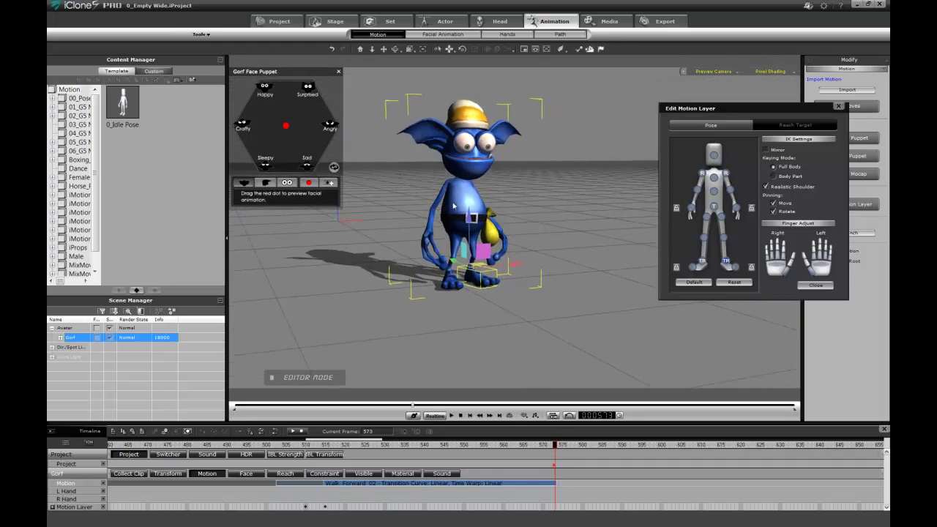
{"action": "left_click", "coordinate": [839, 108]}
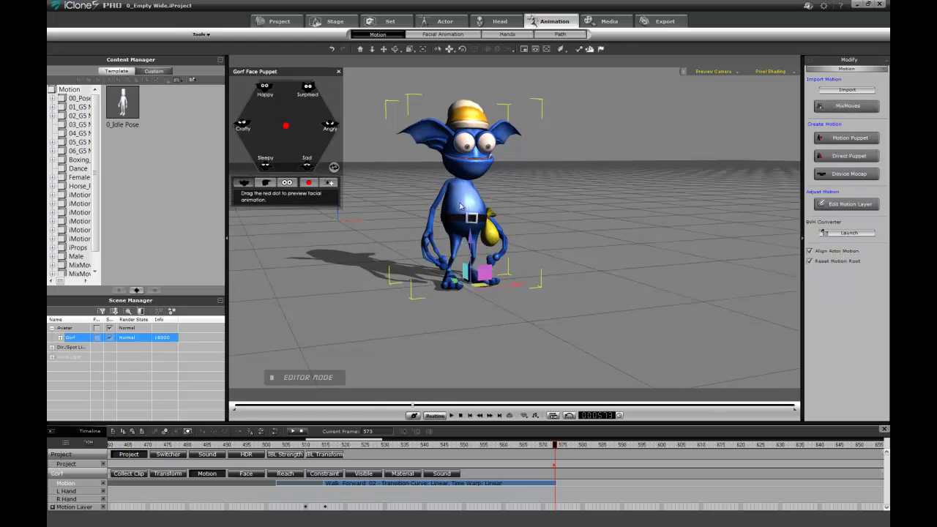
{"action": "right_click", "coordinate": [461, 205]}
{"action": "mouse_move", "coordinate": [492, 278]}
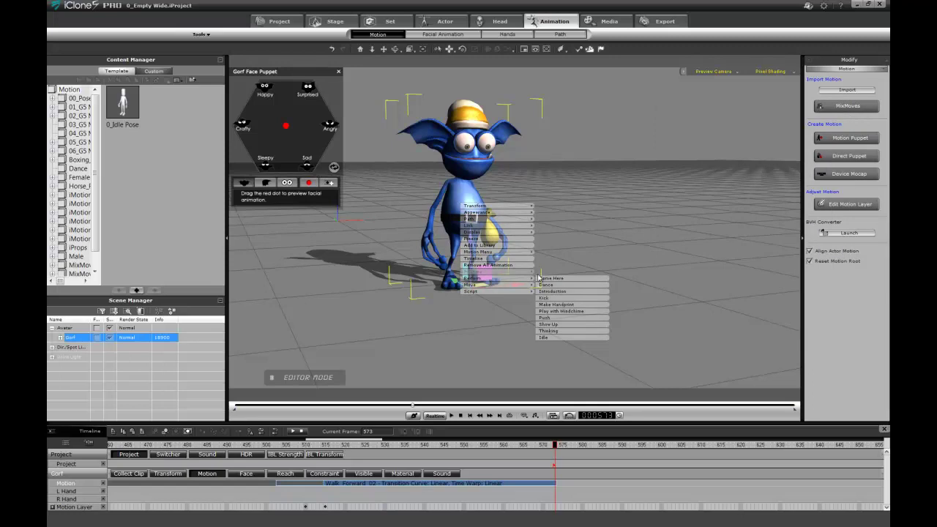
{"action": "left_click", "coordinate": [572, 318]}
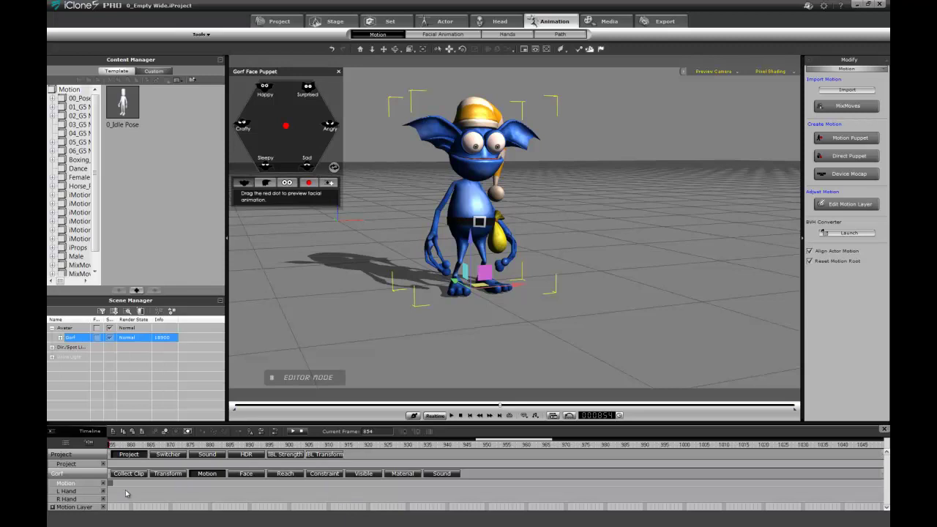
Step: Try to add a project flag at frame 855, the end of the Push clip
{"action": "left_click_drag", "start_coordinate": [486, 441], "coordinate": [457, 441]}
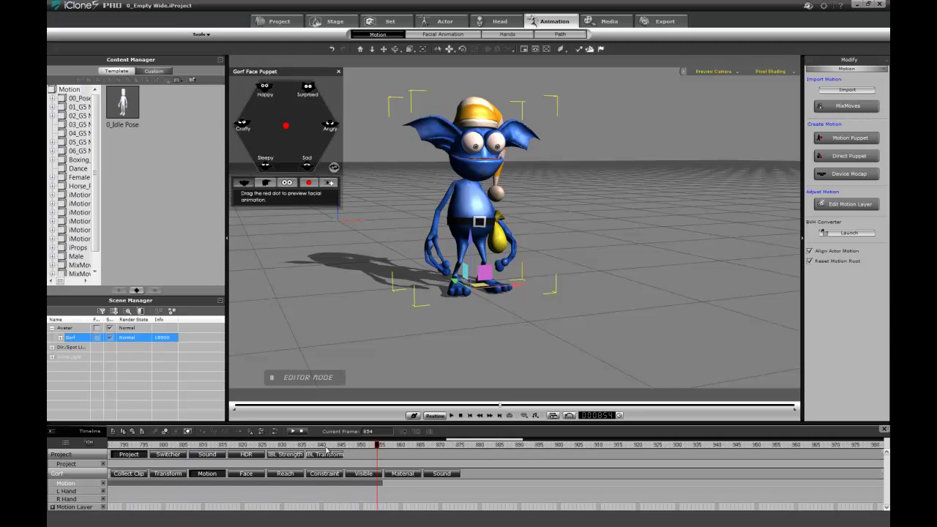
{"action": "left_click_drag", "start_coordinate": [378, 445], "coordinate": [381, 445]}
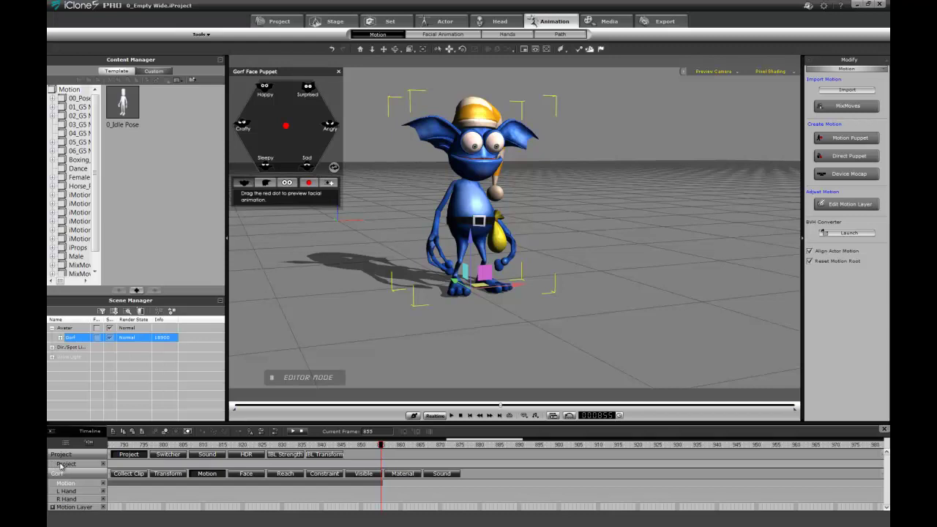
{"action": "left_click", "coordinate": [430, 431]}
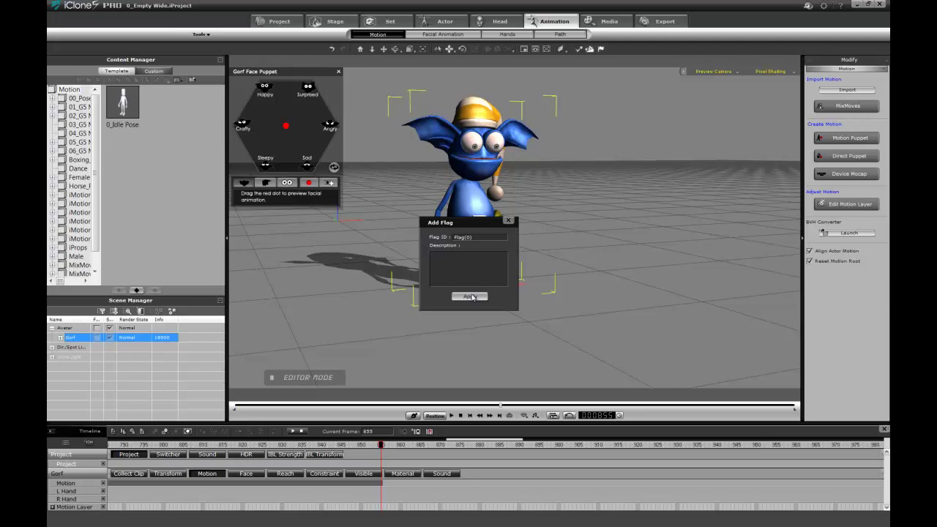
{"action": "left_click", "coordinate": [508, 220]}
Step: Delete Gorf's Motion Layer key at frame 575, near the start of the Push clip
{"action": "left_click_drag", "start_coordinate": [382, 473], "coordinate": [495, 466]}
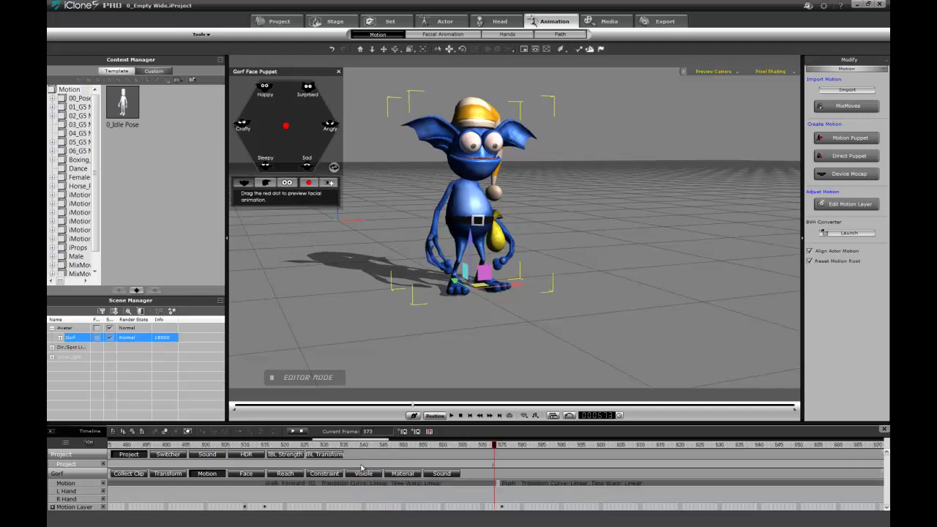
{"action": "left_click", "coordinate": [501, 507]}
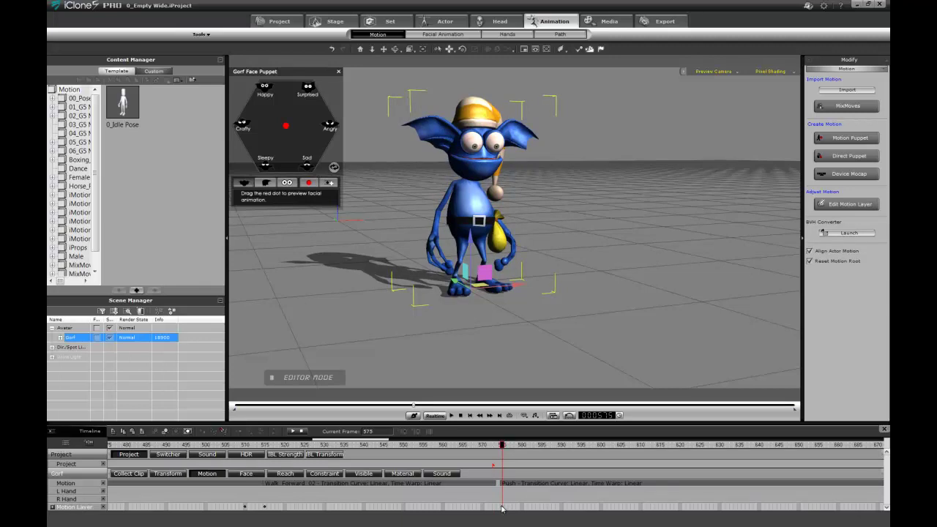
{"action": "right_click", "coordinate": [502, 507]}
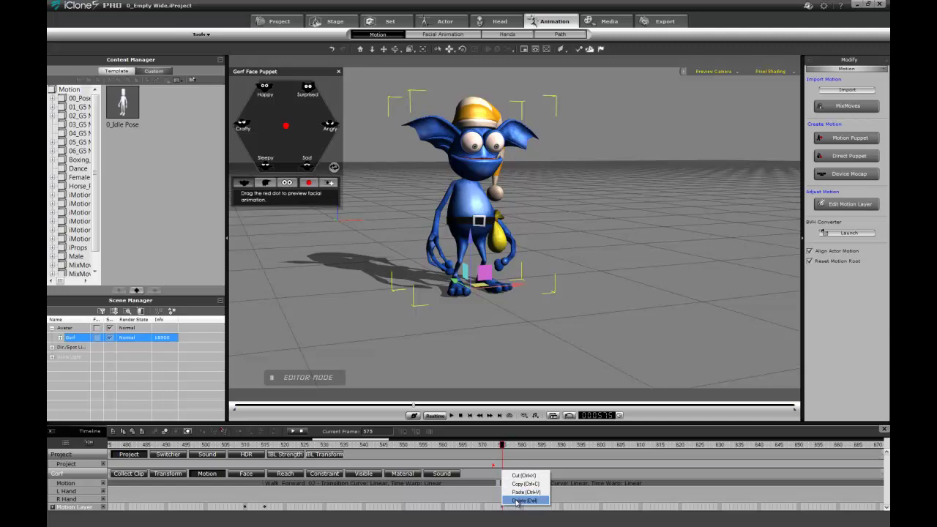
{"action": "left_click", "coordinate": [524, 501]}
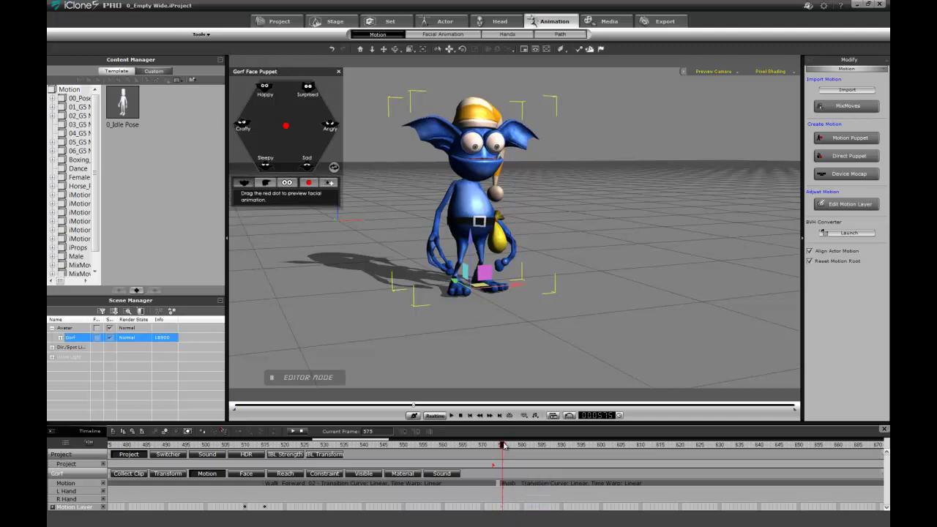
Step: Scrub across the transition from the walk to the Push clip up to frame 590 and examine Gorf's feet
{"action": "left_click_drag", "start_coordinate": [502, 445], "coordinate": [507, 472]}
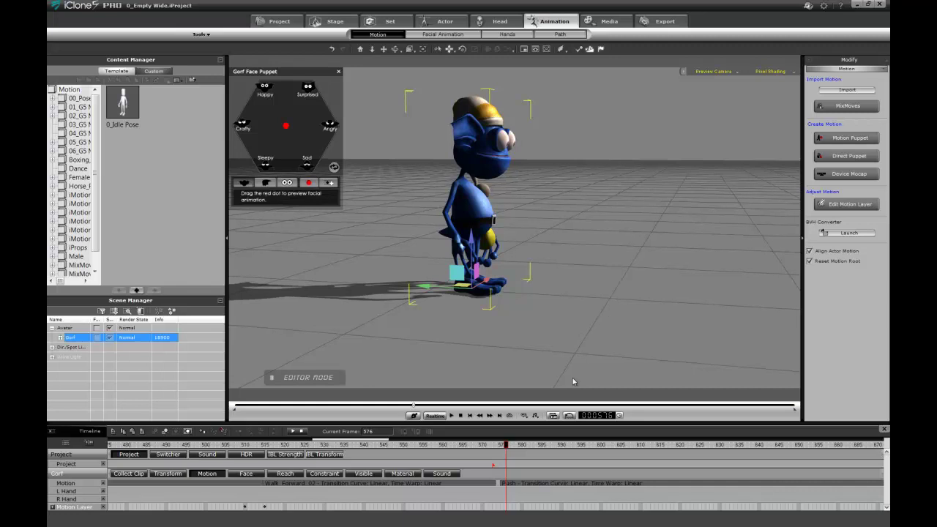
{"action": "left_click_drag", "start_coordinate": [545, 296], "coordinate": [458, 321]}
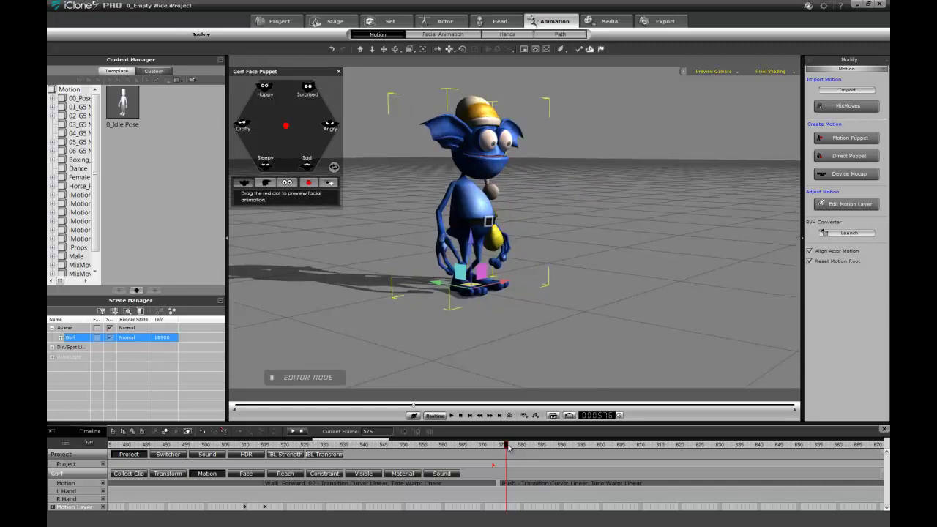
{"action": "left_click_drag", "start_coordinate": [507, 447], "coordinate": [429, 459]}
{"action": "left_click_drag", "start_coordinate": [432, 459], "coordinate": [562, 464]}
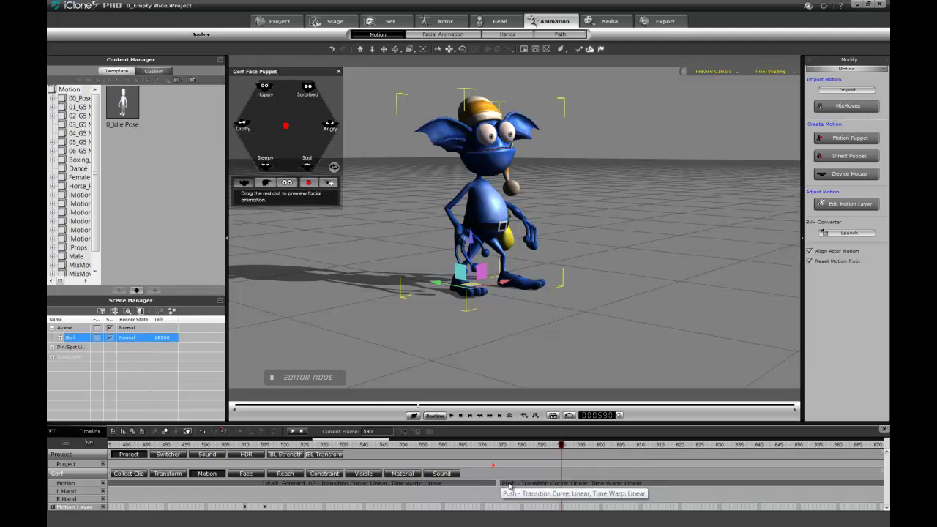
Step: Align Gorf's Push clip to the Right Leg at frame 575, just after the walk clip ends
{"action": "left_click", "coordinate": [516, 445]}
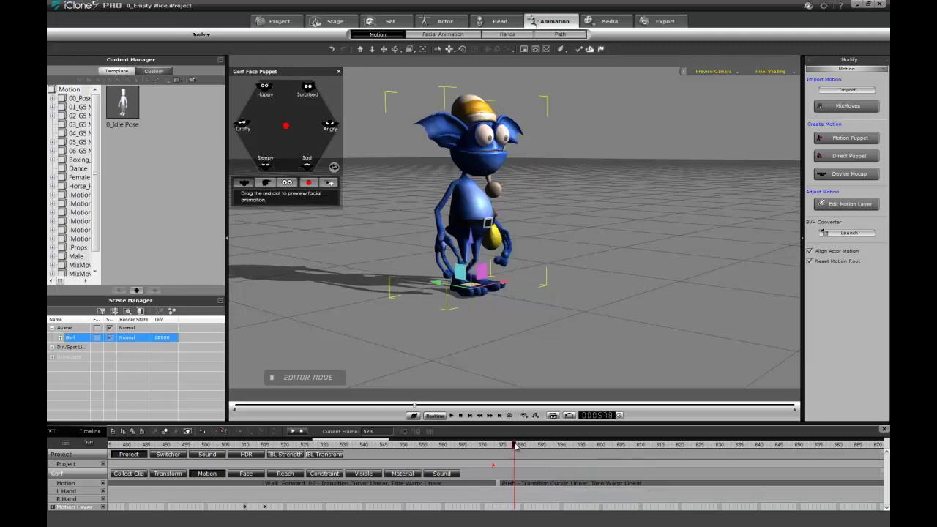
{"action": "left_click_drag", "start_coordinate": [514, 444], "coordinate": [503, 466]}
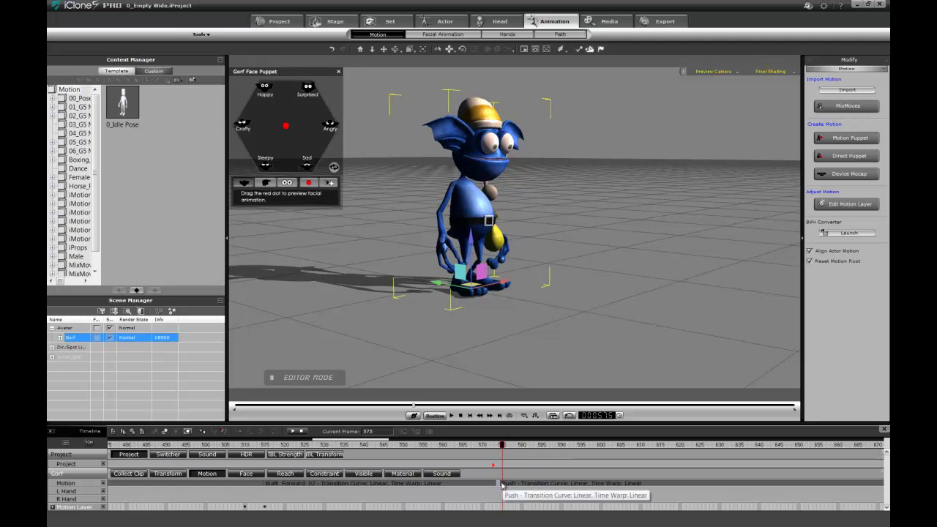
{"action": "left_click", "coordinate": [502, 485]}
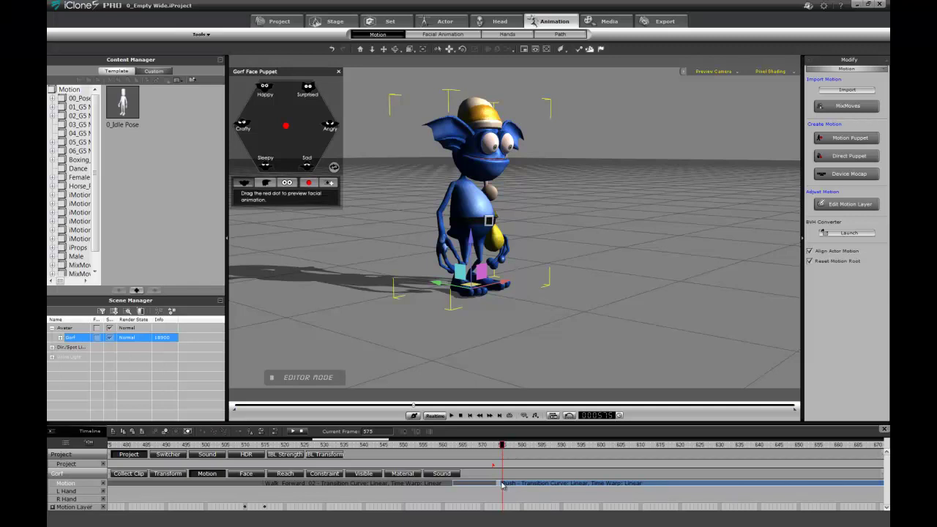
{"action": "right_click", "coordinate": [502, 485]}
{"action": "mouse_move", "coordinate": [555, 445]}
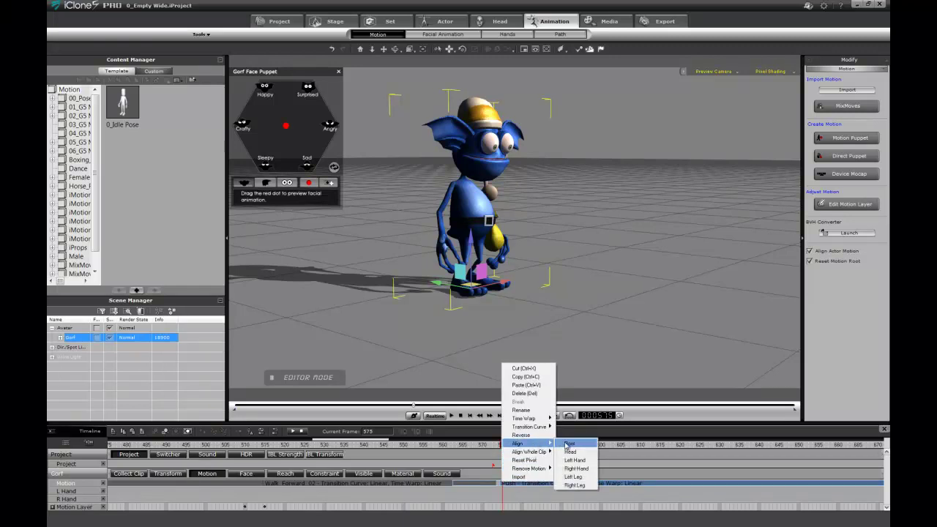
{"action": "left_click", "coordinate": [576, 485]}
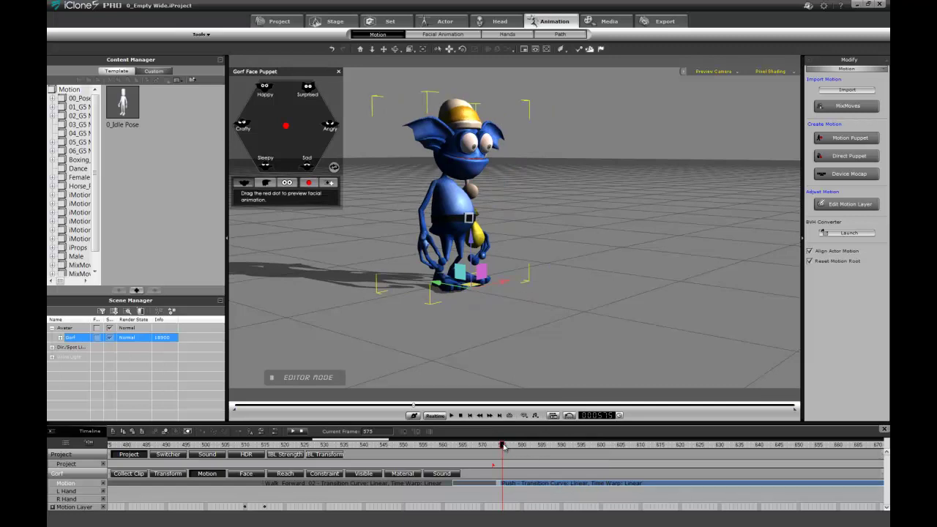
Step: Play Gorf's walk-to-Push animation to check the foot alignment, and return to the first frame
{"action": "left_click_drag", "start_coordinate": [504, 447], "coordinate": [205, 492]}
{"action": "key", "text": "space"}
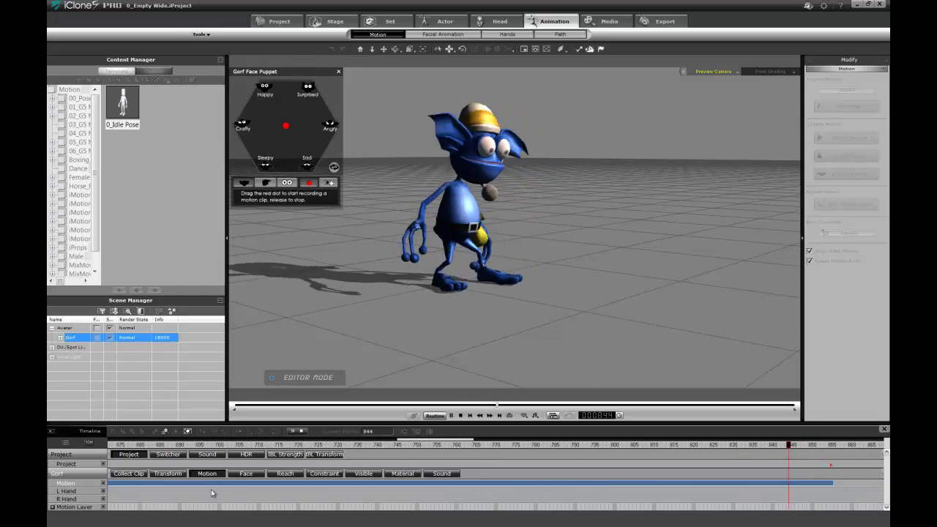
{"action": "key", "text": "space"}
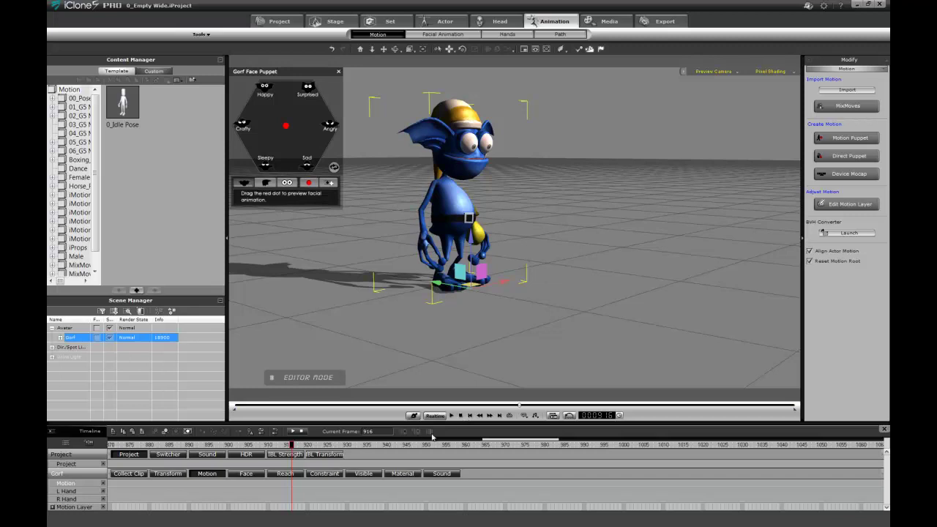
{"action": "left_click", "coordinate": [461, 416]}
{"action": "right_click_drag", "start_coordinate": [437, 215], "coordinate": [563, 199]}
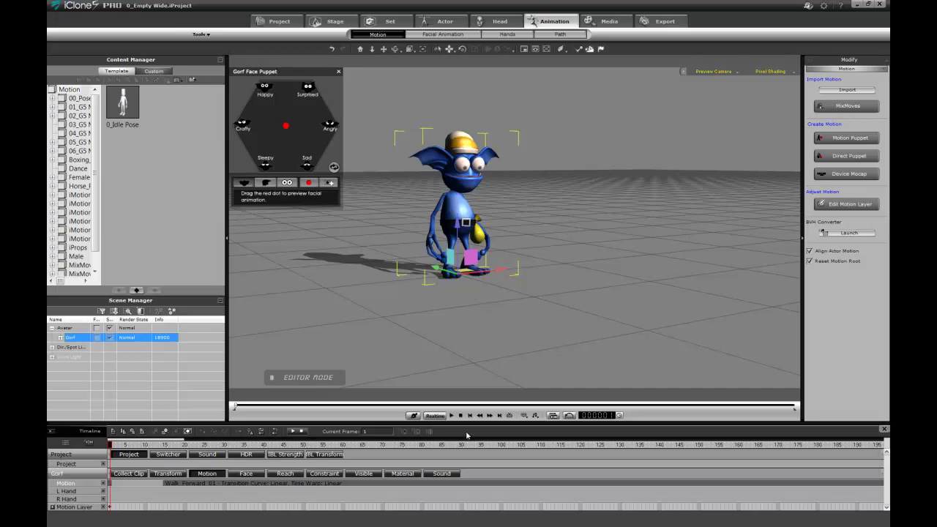
Step: Load the 0_Empty Wide project and discard the current one without saving
{"action": "left_click", "coordinate": [290, 24]}
{"action": "double_click", "coordinate": [174, 117]}
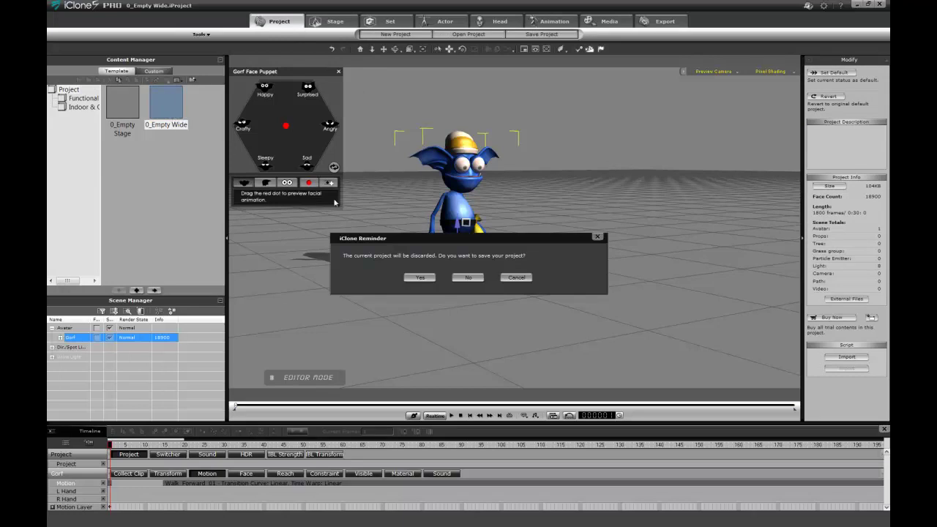
{"action": "left_click", "coordinate": [474, 279]}
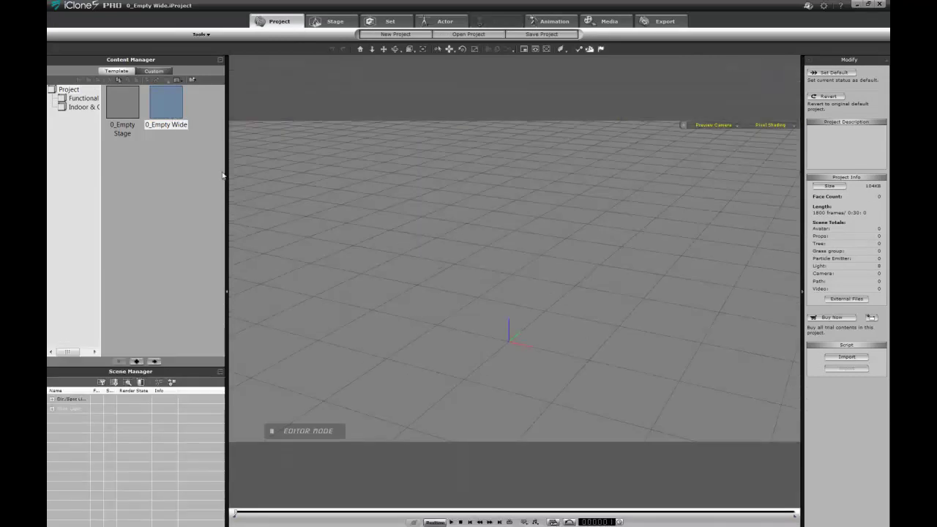
Step: Add the Kane avatar from the G3 character templates and frame his whole body in the view
{"action": "left_click", "coordinate": [466, 24]}
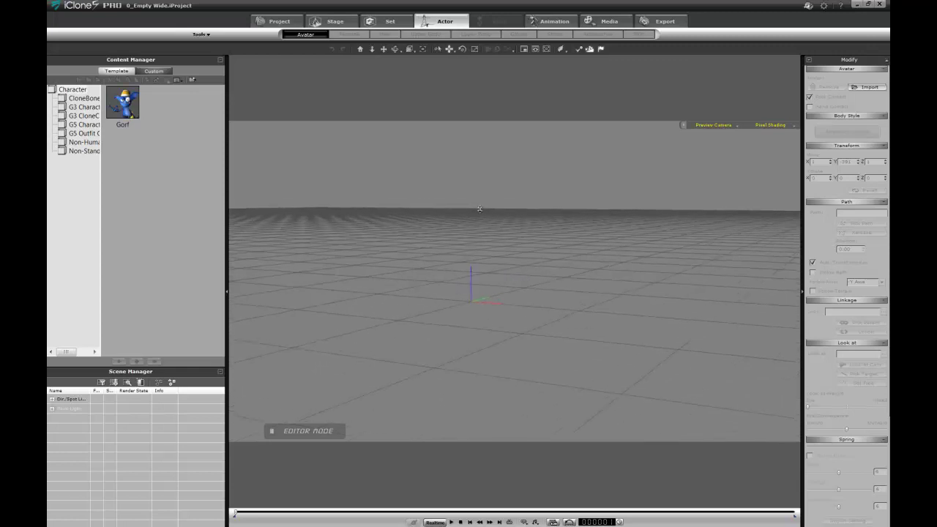
{"action": "left_click", "coordinate": [79, 116]}
{"action": "left_click", "coordinate": [78, 108]}
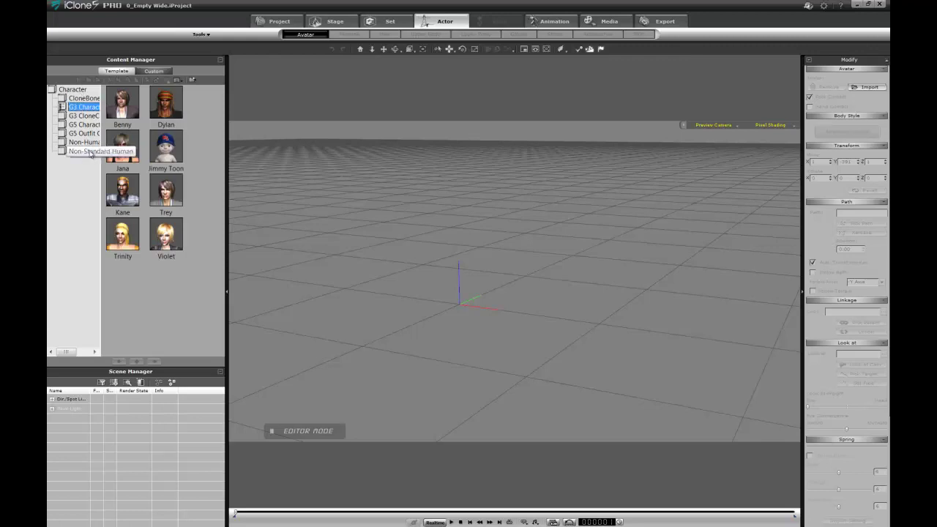
{"action": "double_click", "coordinate": [124, 194]}
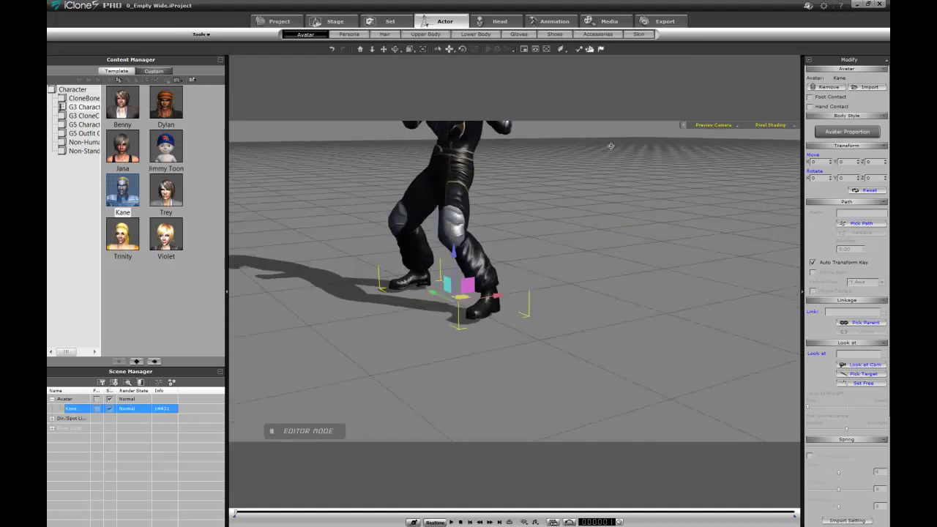
{"action": "scroll", "coordinate": [612, 168], "scroll_direction": "down", "scroll_amount": 5}
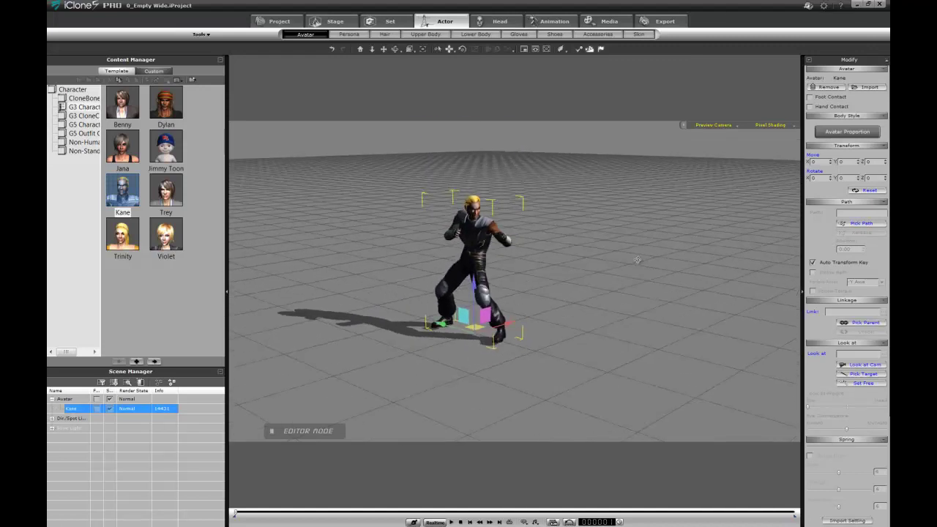
{"action": "scroll", "coordinate": [604, 246], "scroll_direction": "up", "scroll_amount": 3}
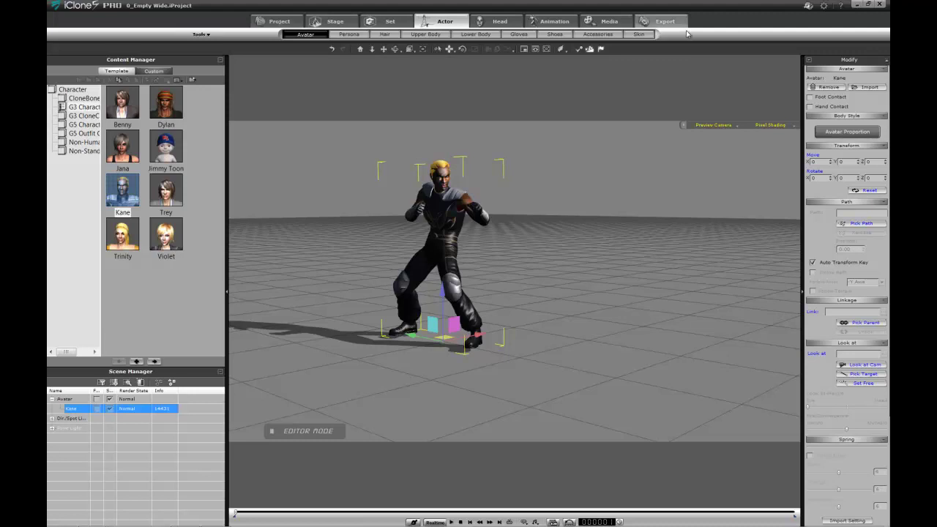
Step: Apply the 0_Idle Pose and the Slash perform motion to Kane
{"action": "left_click", "coordinate": [560, 21]}
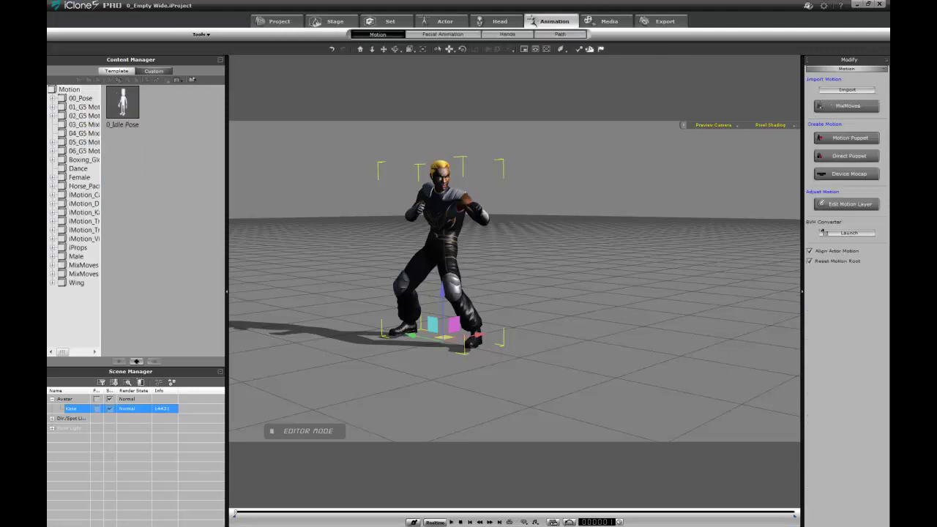
{"action": "left_click_drag", "start_coordinate": [122, 102], "coordinate": [446, 222]}
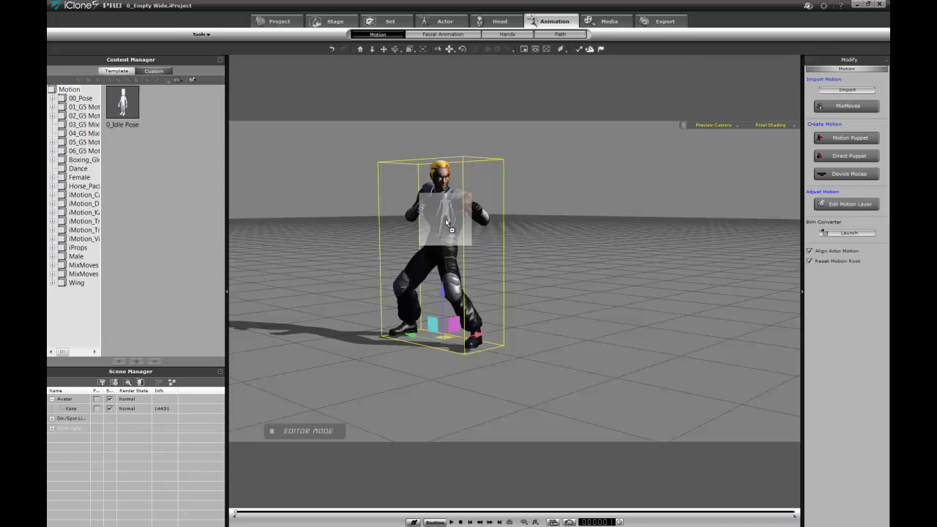
{"action": "left_click_drag", "start_coordinate": [446, 222], "coordinate": [447, 222]}
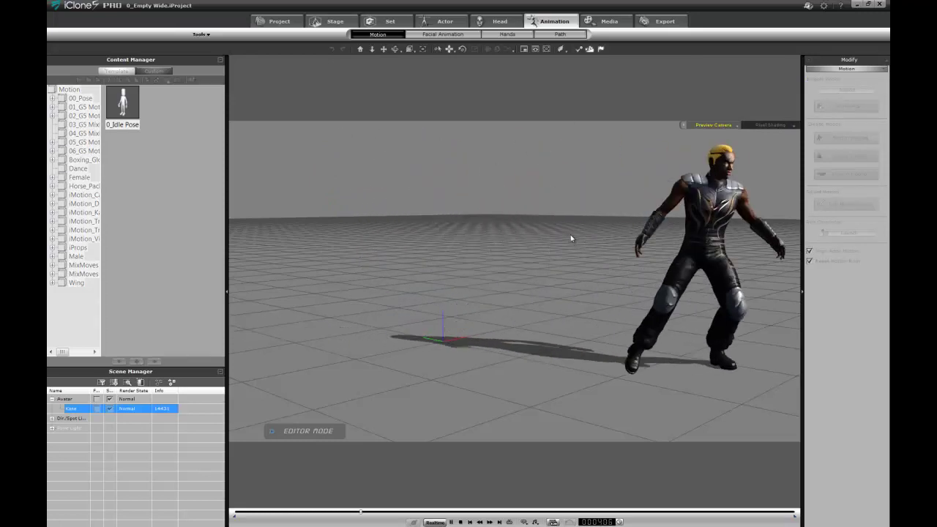
{"action": "key", "text": "space"}
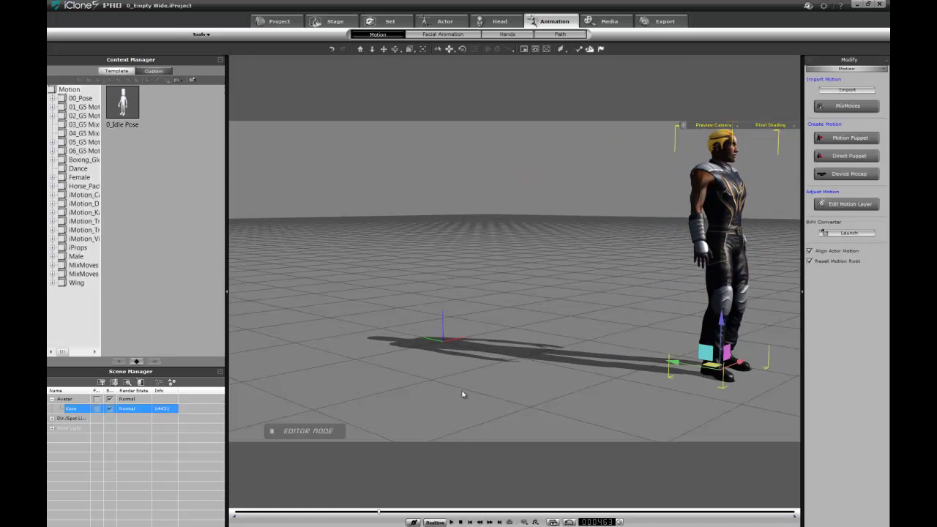
Step: Show the timeline with Kane's Motion track expanded
{"action": "key", "text": "F3"}
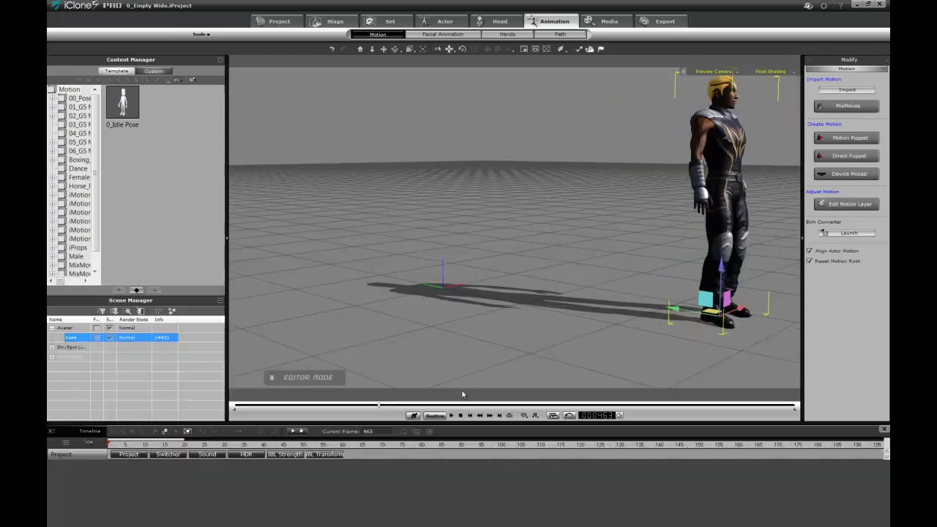
{"action": "left_click", "coordinate": [87, 444]}
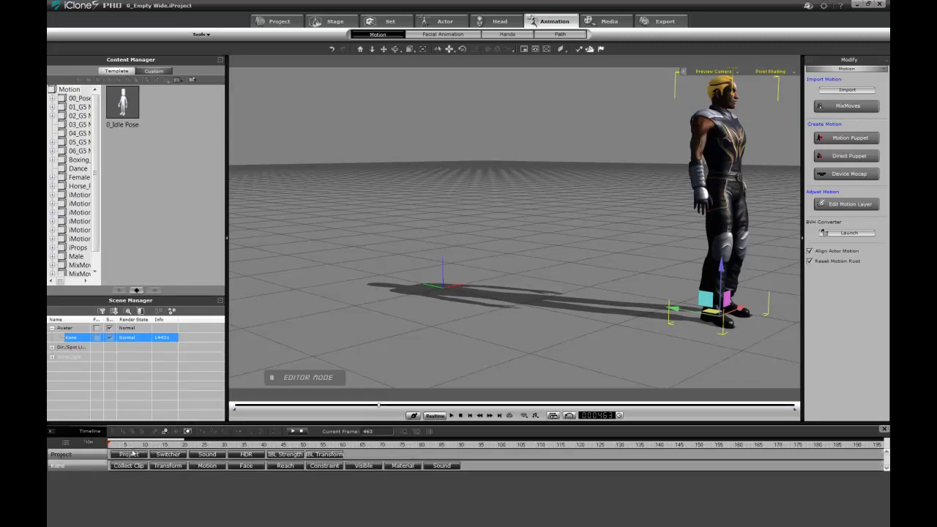
{"action": "left_click", "coordinate": [215, 467]}
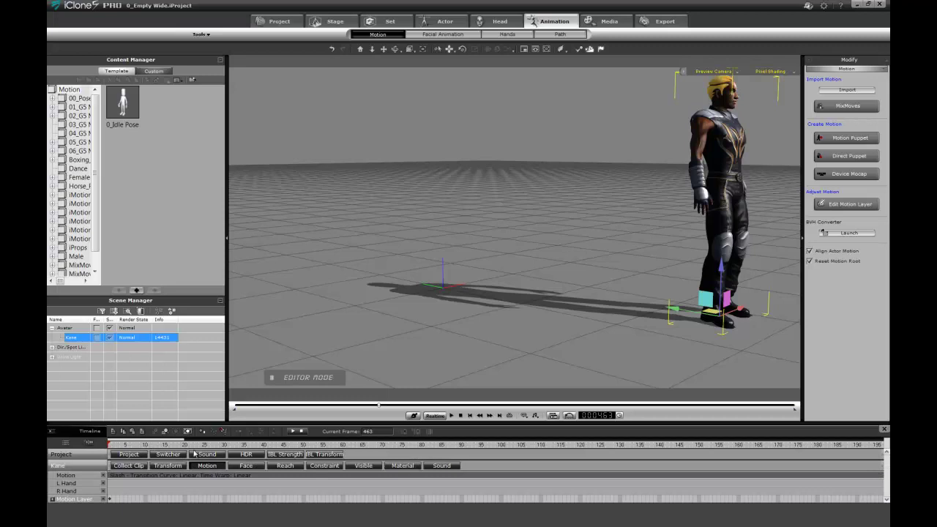
Step: Add a project flag at frame 464, the end of Kane's Slash clip, and end the playback range there
{"action": "left_click", "coordinate": [197, 445]}
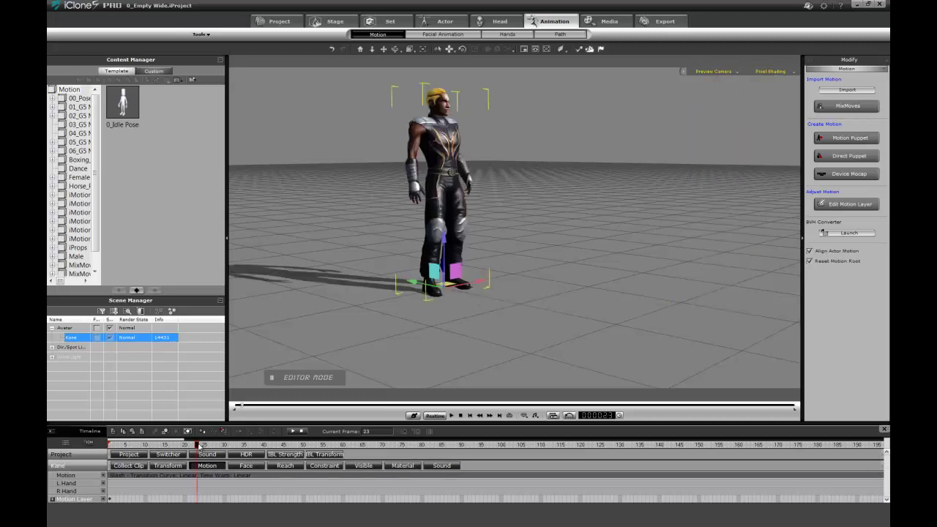
{"action": "scroll", "coordinate": [242, 444], "scroll_direction": "down", "scroll_amount": 3}
{"action": "left_click", "coordinate": [307, 445]}
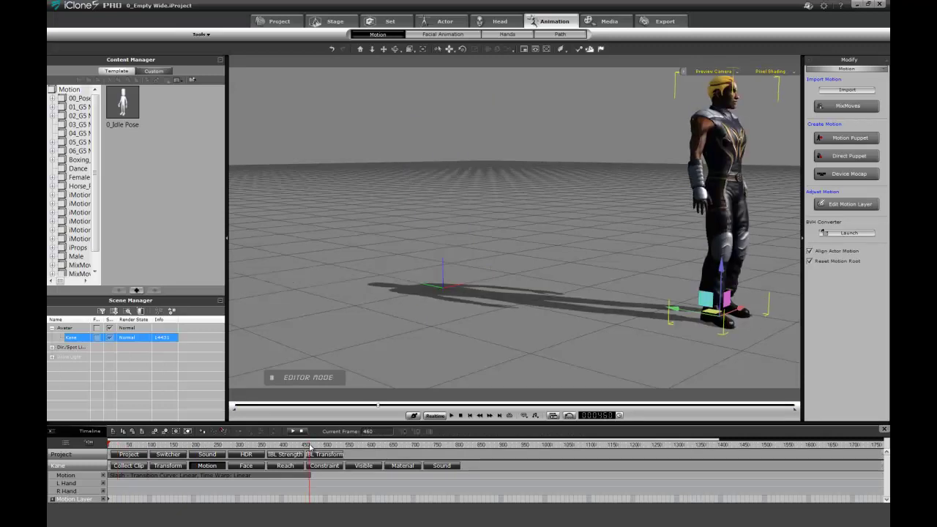
{"action": "scroll", "coordinate": [310, 447], "scroll_direction": "up", "scroll_amount": 2}
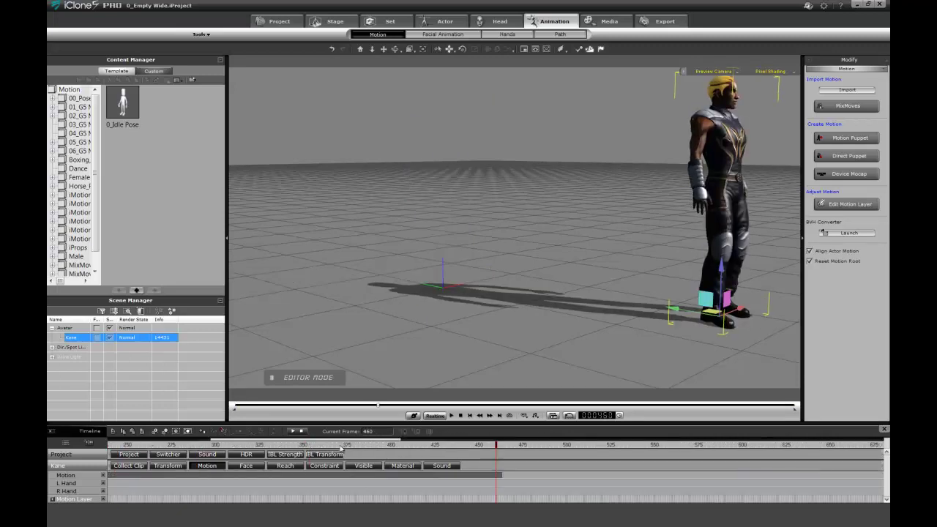
{"action": "scroll", "coordinate": [468, 445], "scroll_direction": "up", "scroll_amount": 2}
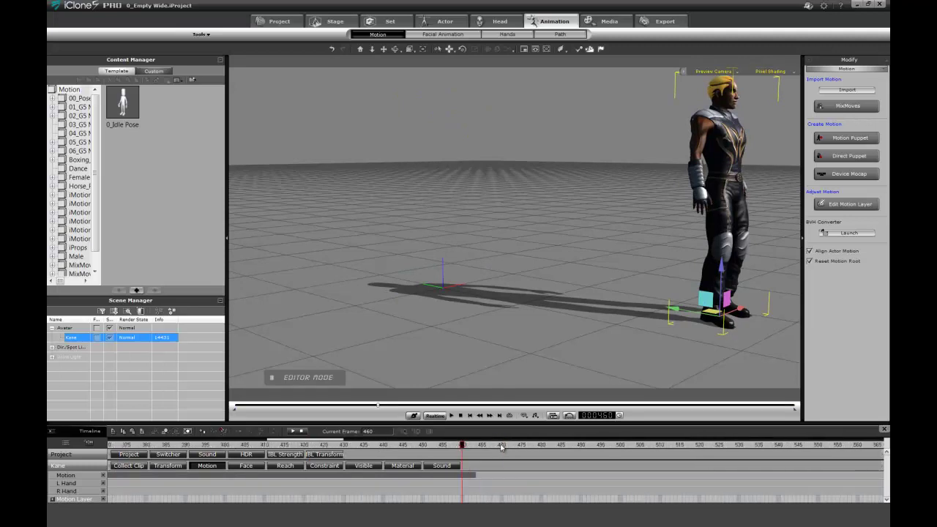
{"action": "left_click_drag", "start_coordinate": [462, 445], "coordinate": [478, 445]}
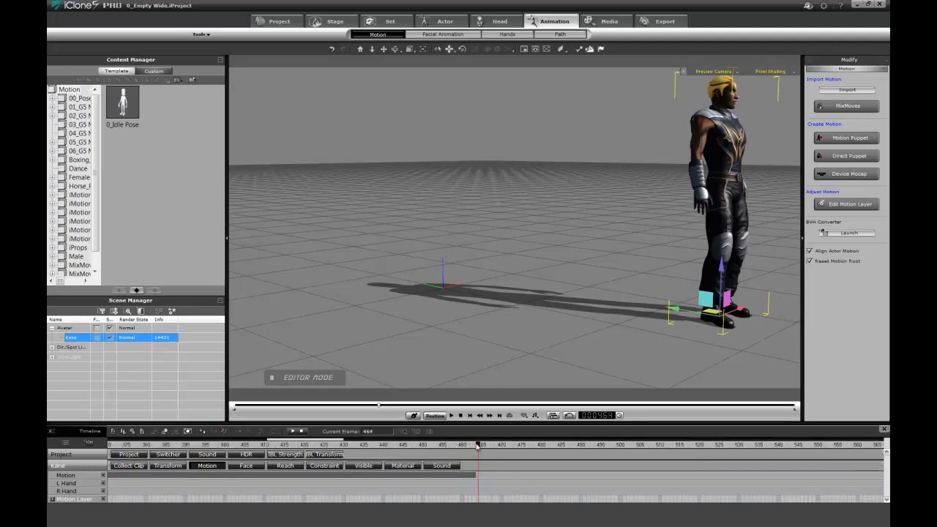
{"action": "left_click", "coordinate": [61, 454]}
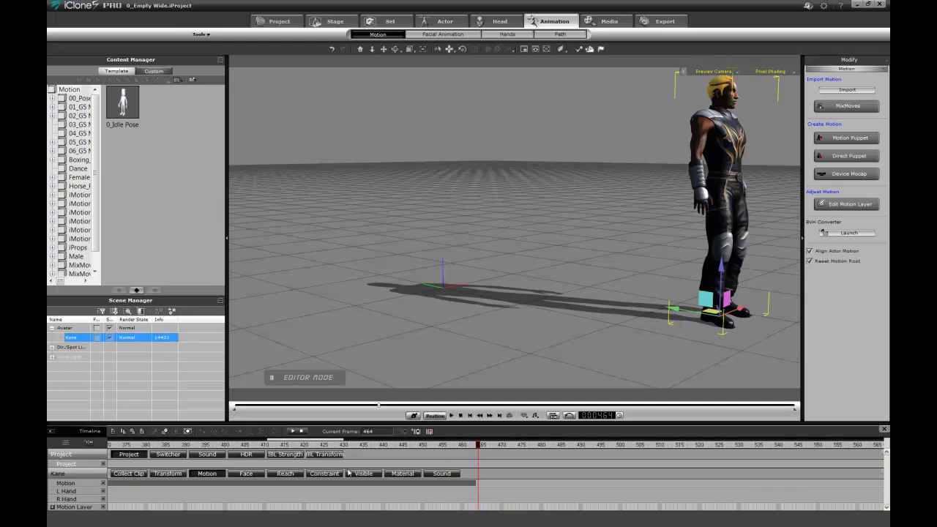
{"action": "left_click", "coordinate": [430, 432]}
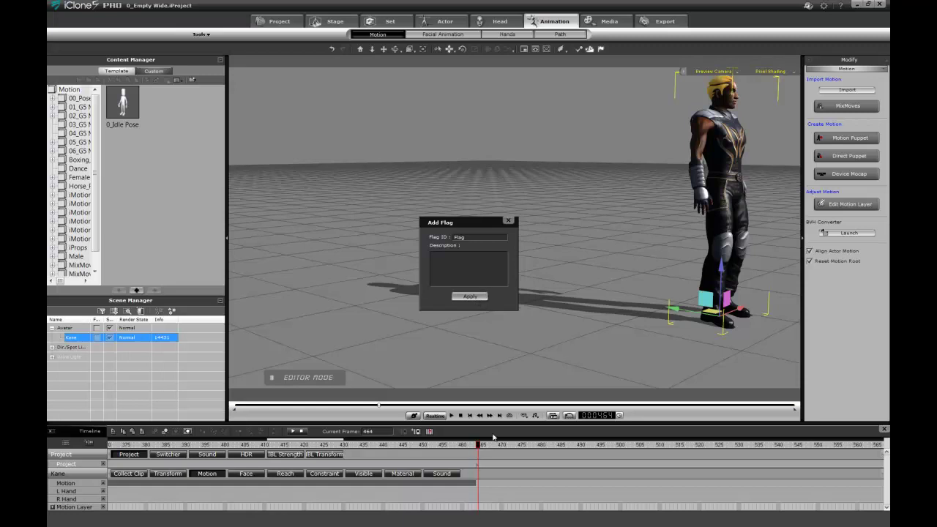
{"action": "left_click", "coordinate": [508, 221]}
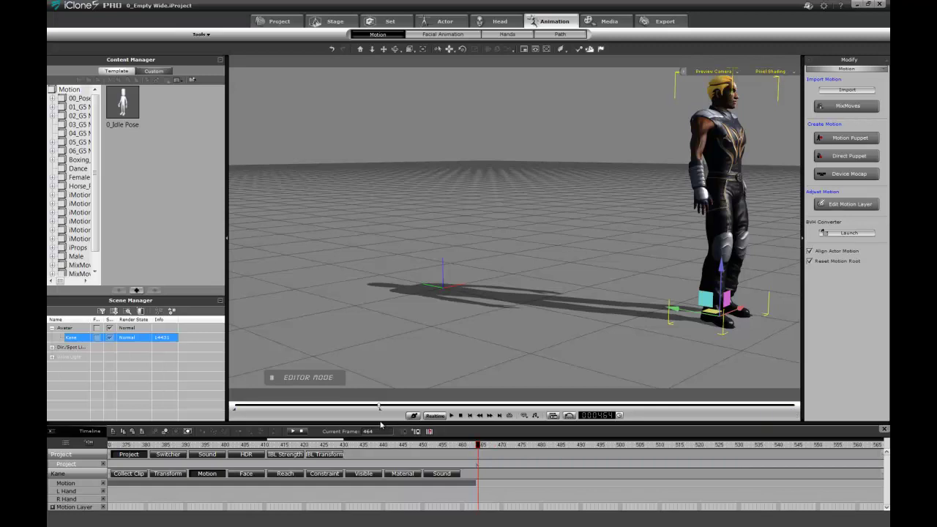
Step: Play back Kane's Slash motion and return to the first frame
{"action": "key", "text": "space"}
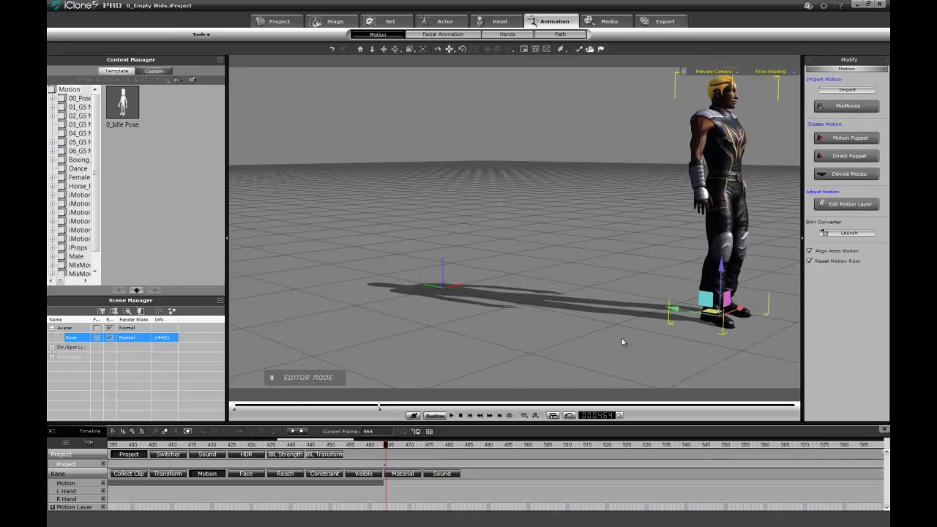
{"action": "key", "text": "space"}
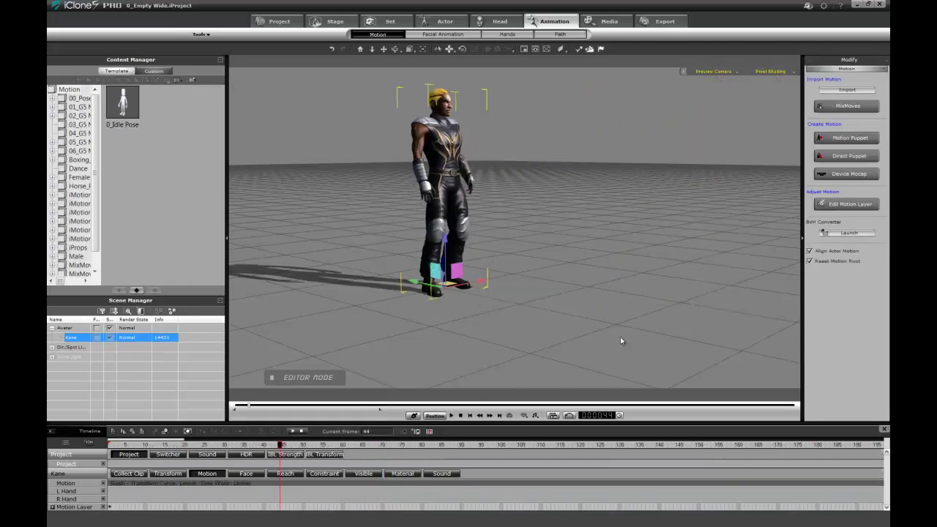
{"action": "left_click", "coordinate": [461, 415]}
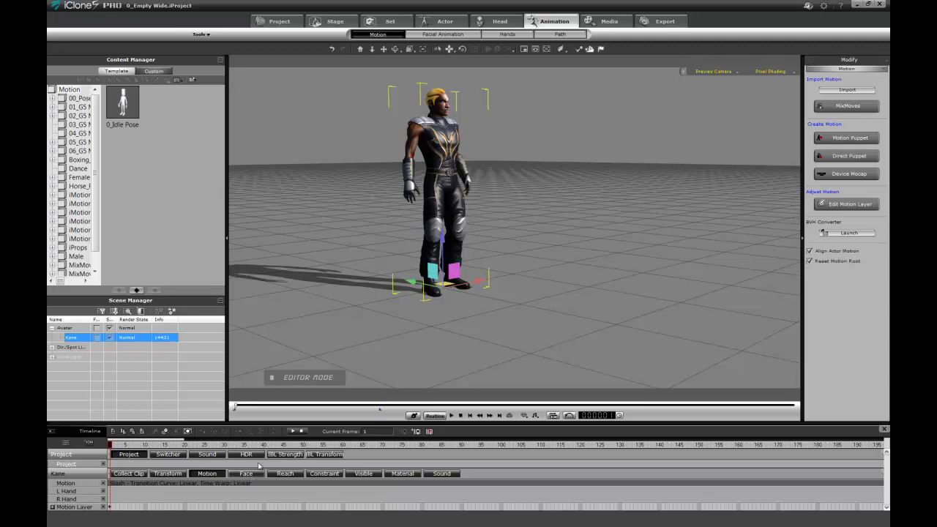
Step: Find the crouched step in Kane's motion and break the Slash clip at frame 320
{"action": "left_click", "coordinate": [236, 444]}
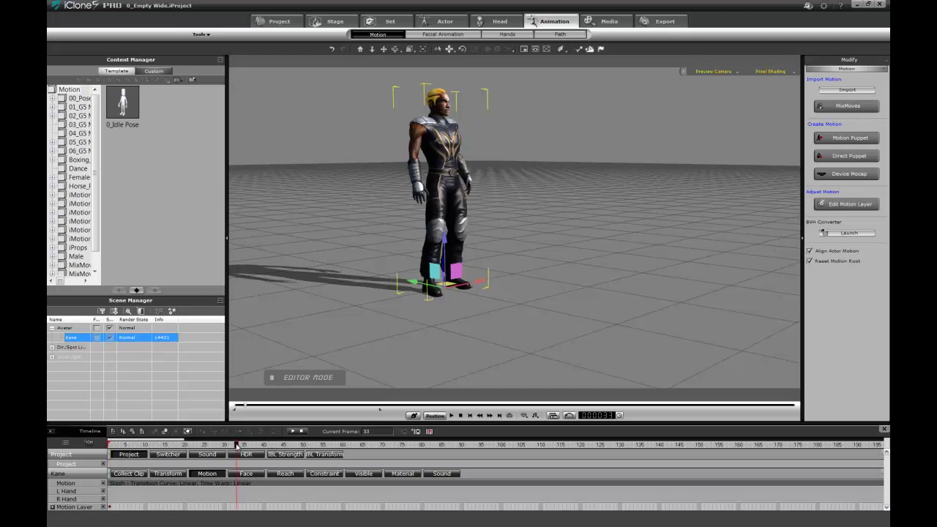
{"action": "scroll", "coordinate": [236, 444], "scroll_direction": "down", "scroll_amount": 5}
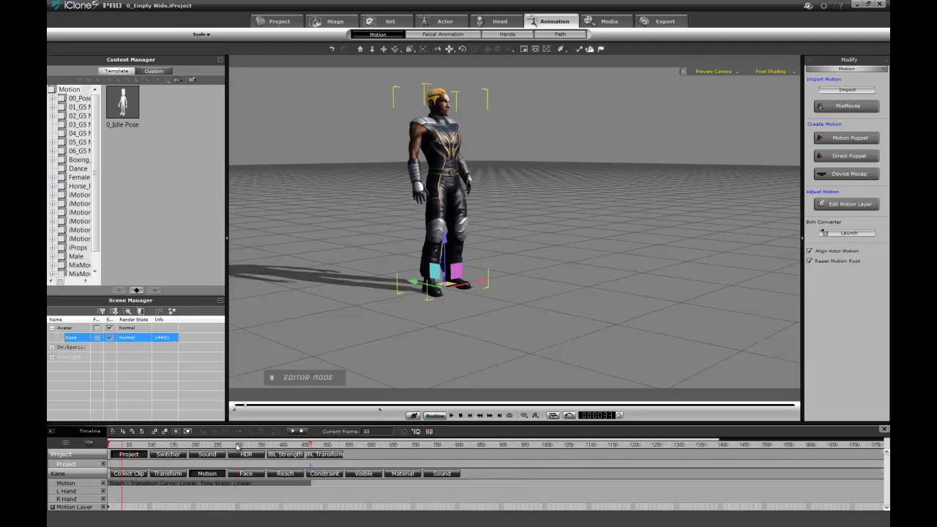
{"action": "left_click_drag", "start_coordinate": [237, 445], "coordinate": [262, 449]}
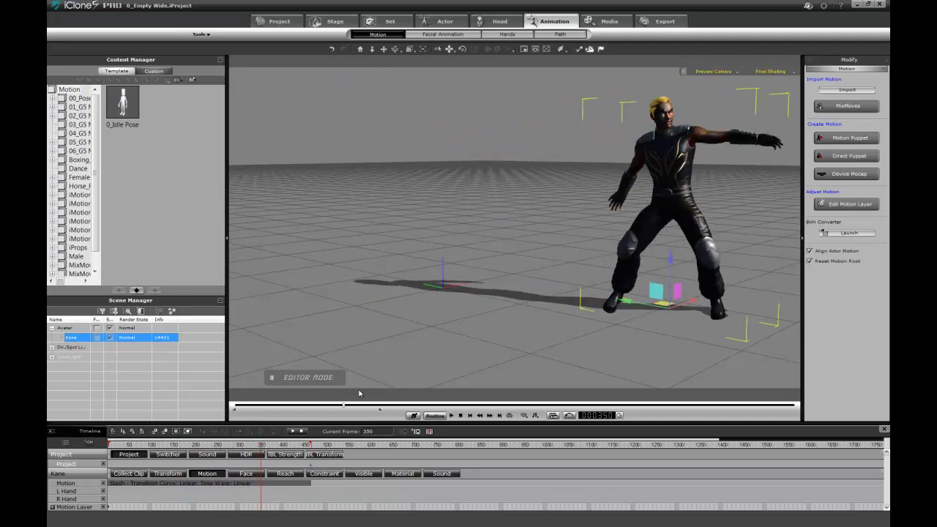
{"action": "left_click_drag", "start_coordinate": [262, 446], "coordinate": [245, 462]}
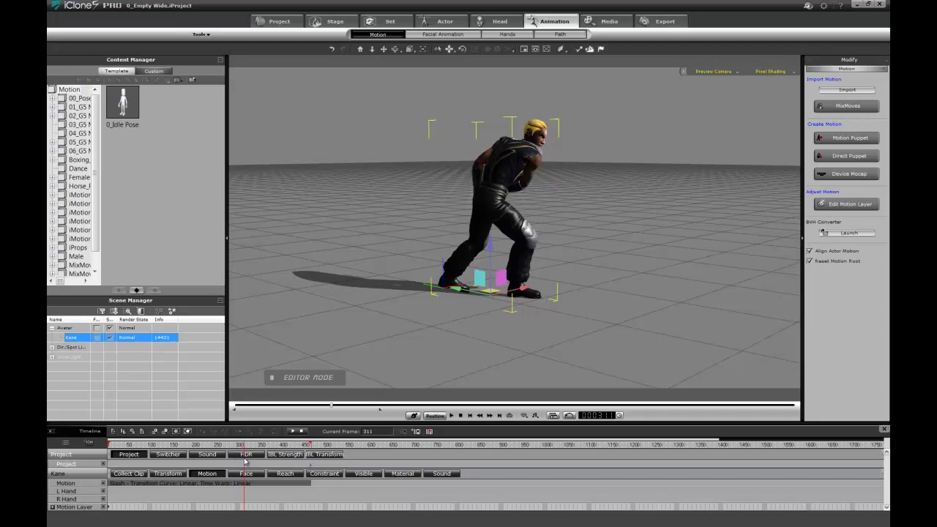
{"action": "left_click_drag", "start_coordinate": [245, 462], "coordinate": [249, 460]}
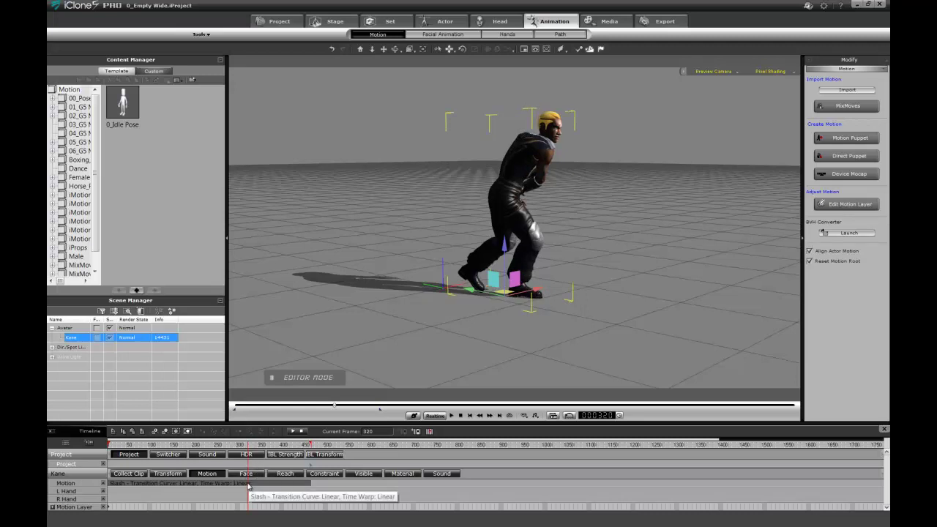
{"action": "scroll", "coordinate": [248, 487], "scroll_direction": "up", "scroll_amount": 5}
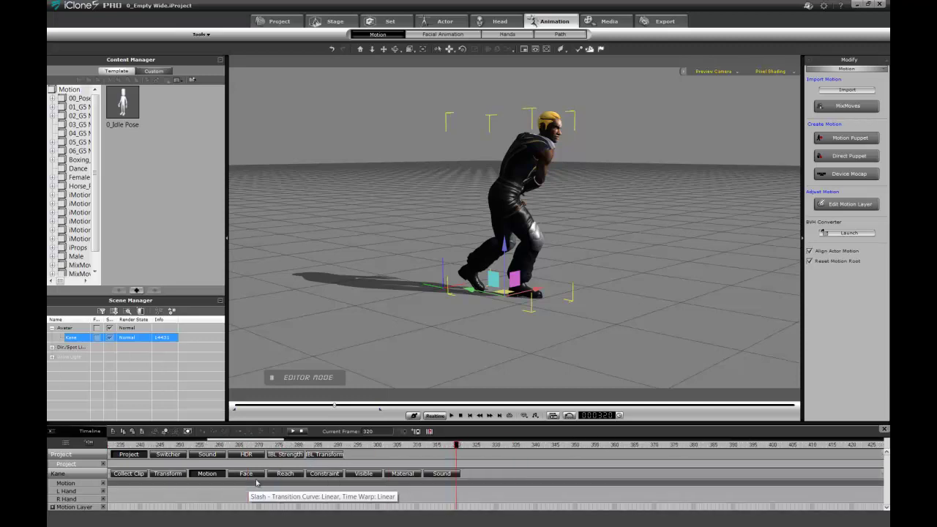
{"action": "right_click", "coordinate": [458, 484]}
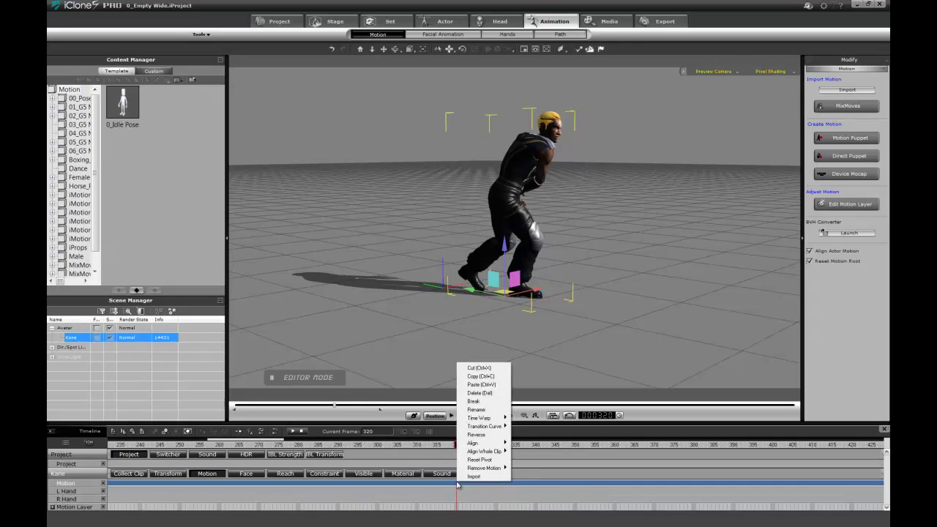
{"action": "left_click", "coordinate": [472, 401]}
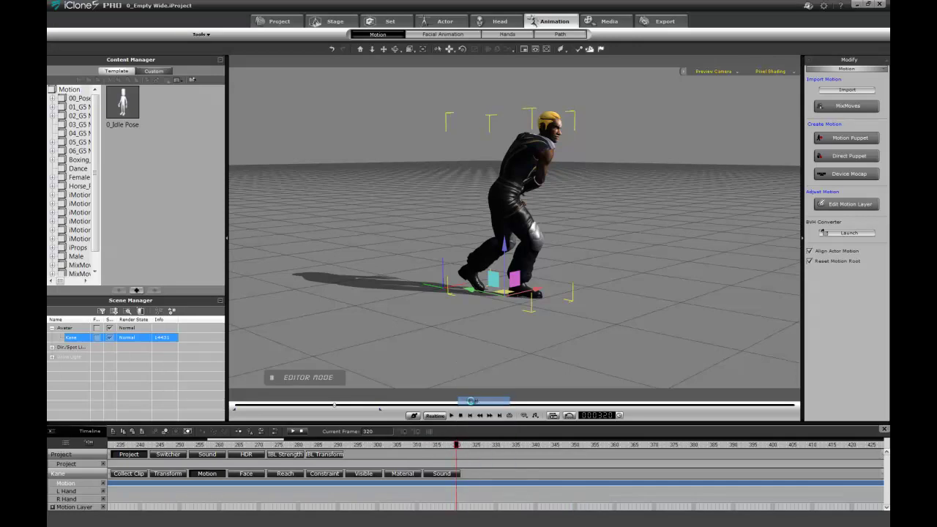
Step: Break Kane's clip that begins at frame 320 again at frame 350
{"action": "left_click_drag", "start_coordinate": [457, 444], "coordinate": [575, 451]}
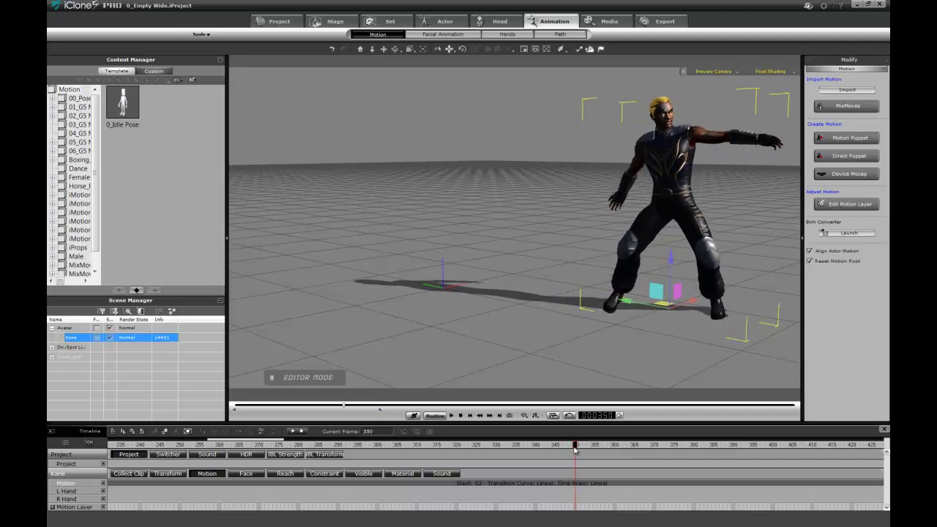
{"action": "left_click", "coordinate": [576, 485]}
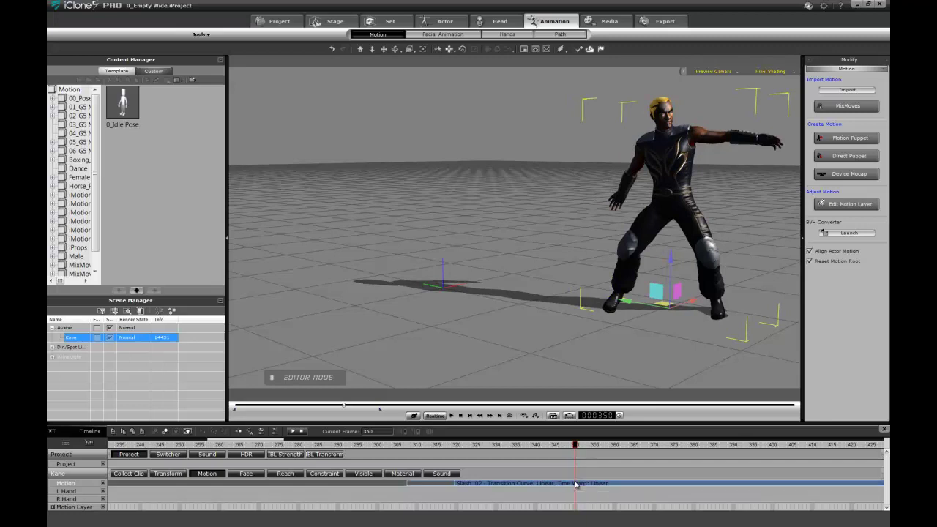
{"action": "right_click", "coordinate": [575, 485]}
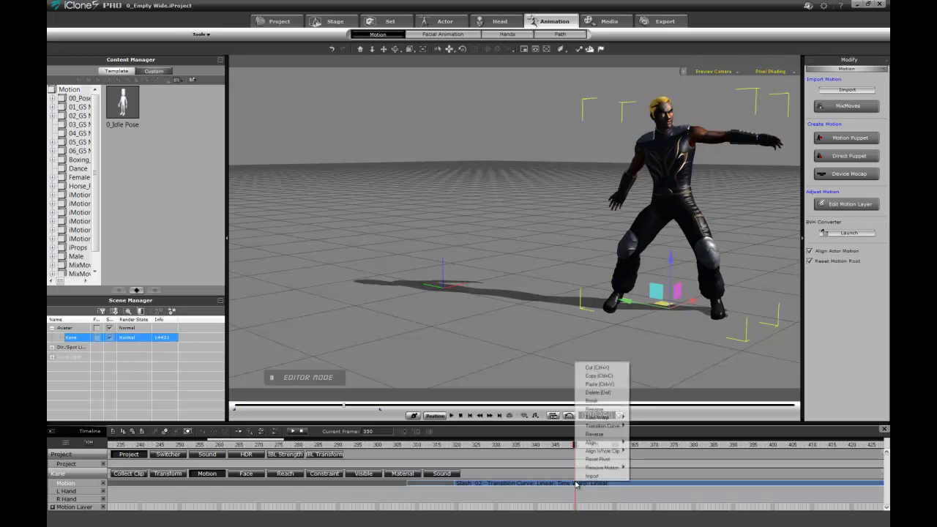
{"action": "left_click", "coordinate": [591, 401]}
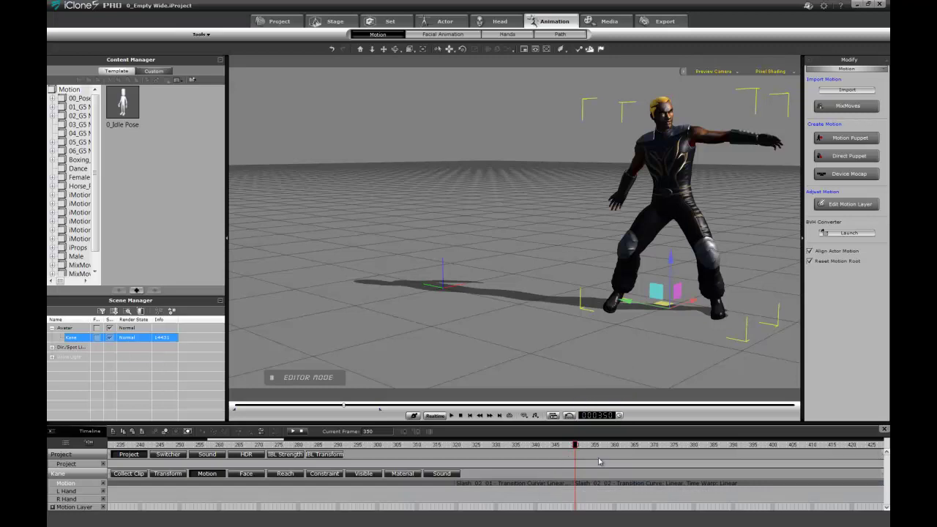
Step: Align the whole middle Slash clip to Kane's right leg at its starting frame, 320
{"action": "left_click_drag", "start_coordinate": [575, 445], "coordinate": [460, 456]}
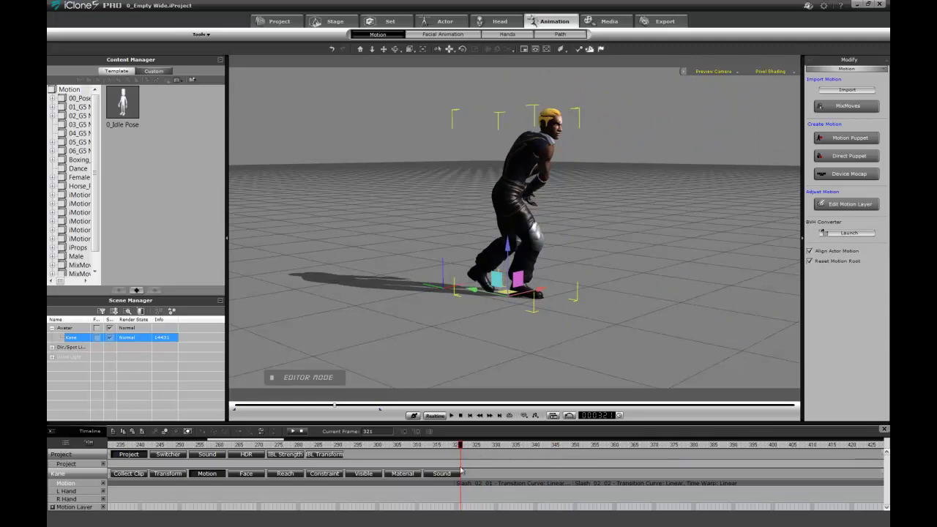
{"action": "left_click", "coordinate": [457, 485]}
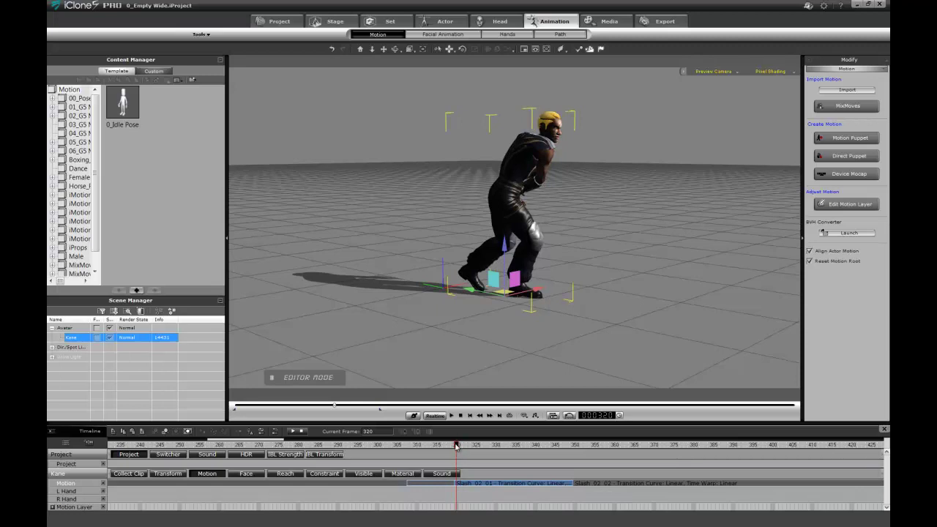
{"action": "right_click", "coordinate": [457, 485]}
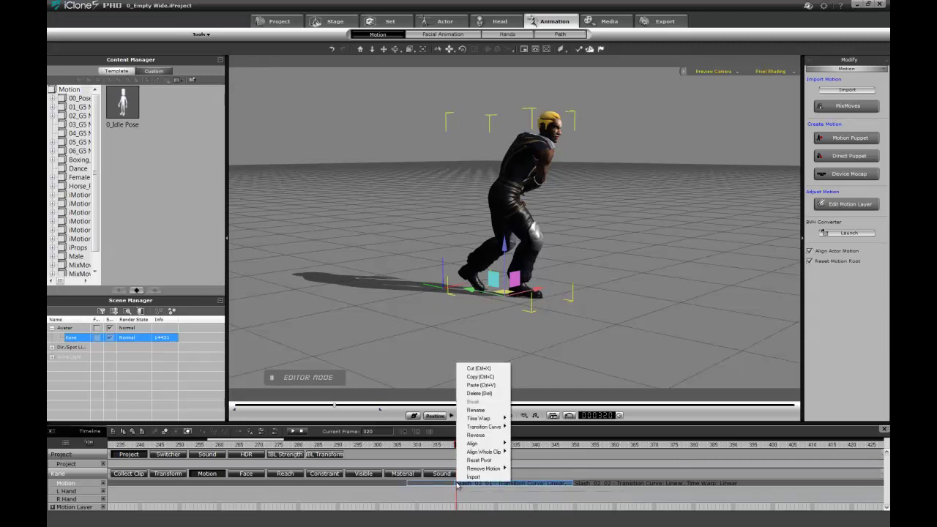
{"action": "mouse_move", "coordinate": [472, 452]}
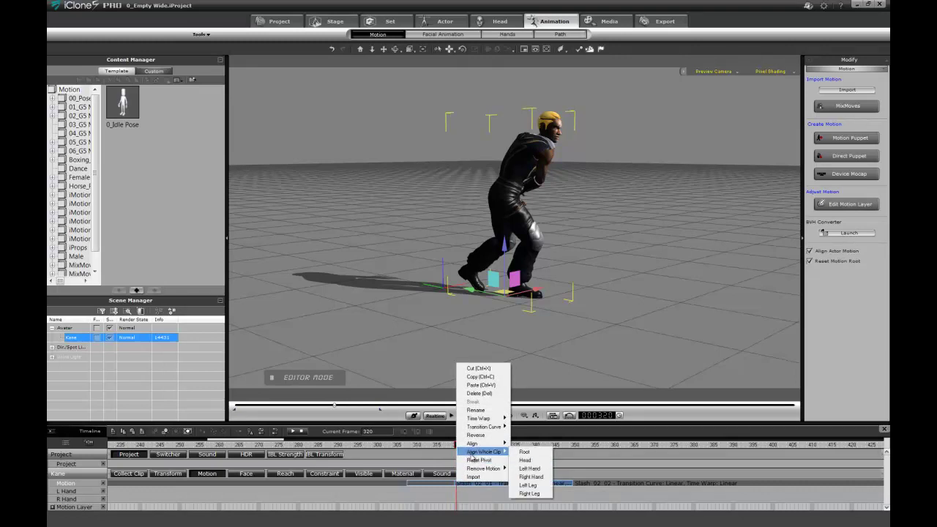
{"action": "left_click", "coordinate": [529, 494]}
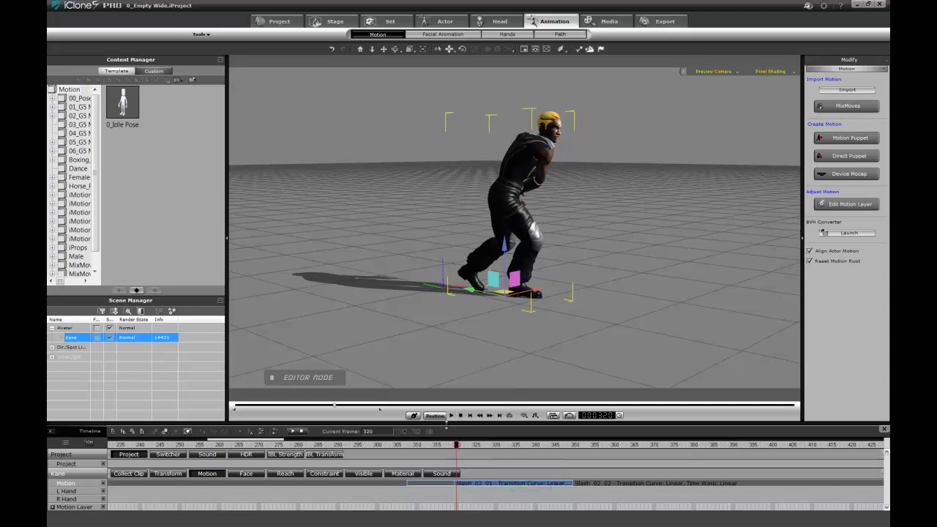
Step: Scrub through the middle clip, and align the last Slash clip to Kane's left leg at frame 350
{"action": "left_click_drag", "start_coordinate": [454, 446], "coordinate": [553, 468]}
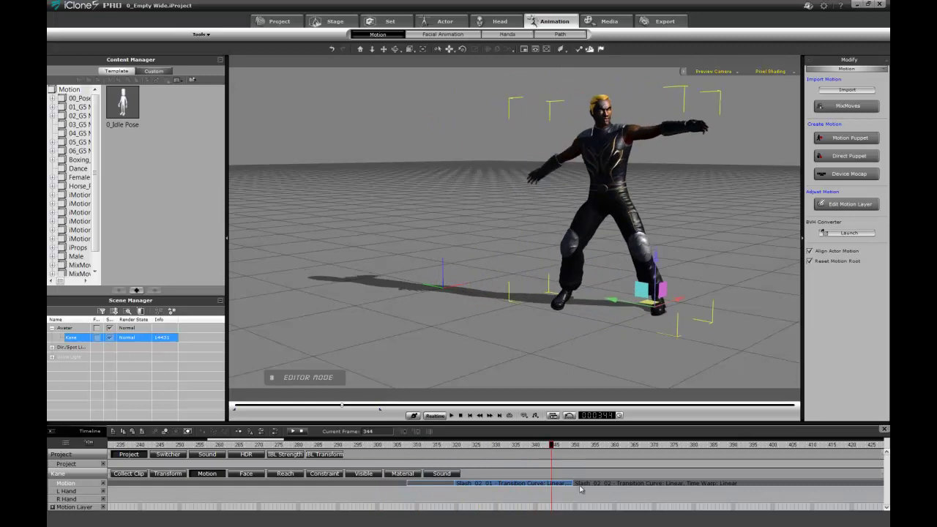
{"action": "left_click", "coordinate": [578, 485]}
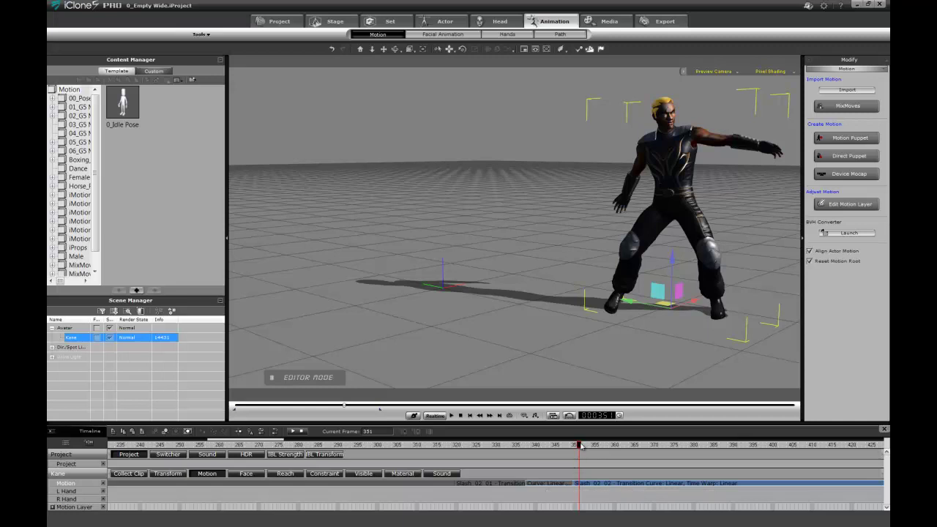
{"action": "left_click_drag", "start_coordinate": [578, 447], "coordinate": [528, 454]}
{"action": "left_click_drag", "start_coordinate": [529, 453], "coordinate": [574, 472]}
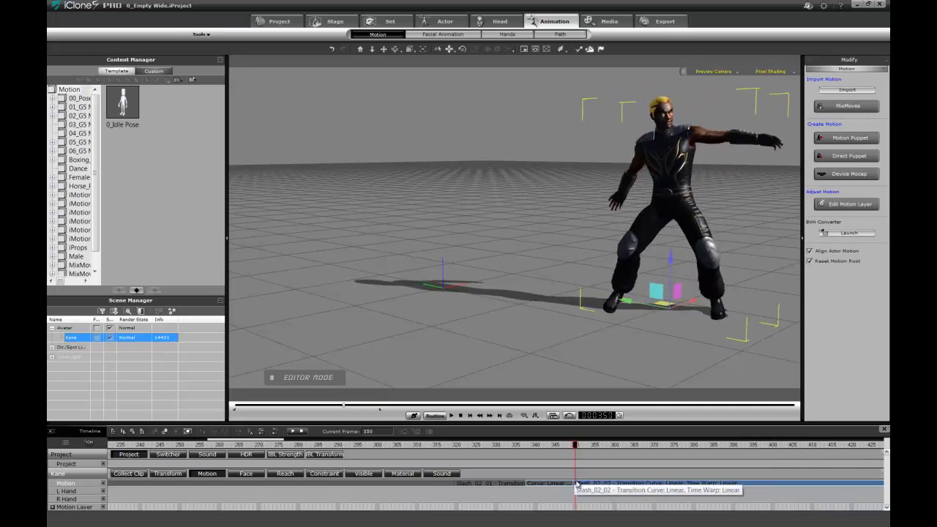
{"action": "right_click", "coordinate": [577, 485]}
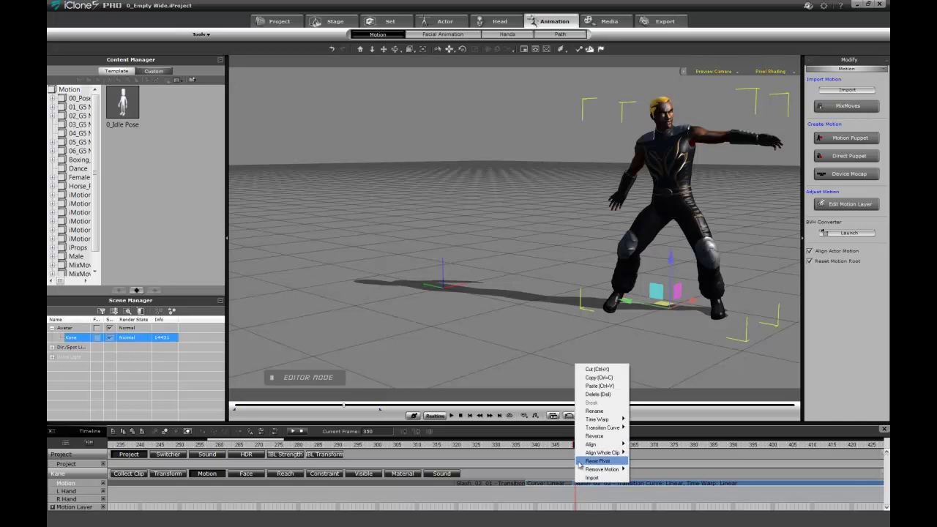
{"action": "mouse_move", "coordinate": [591, 444]}
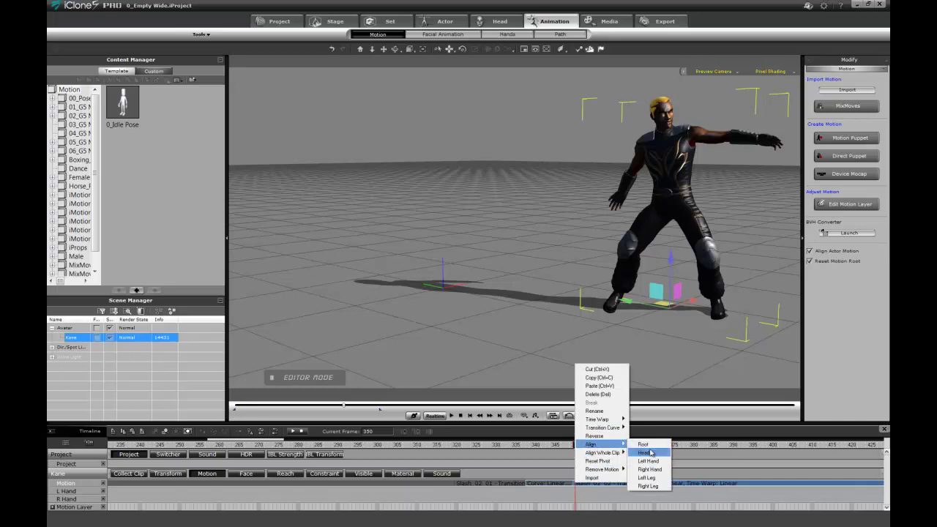
{"action": "left_click", "coordinate": [653, 477]}
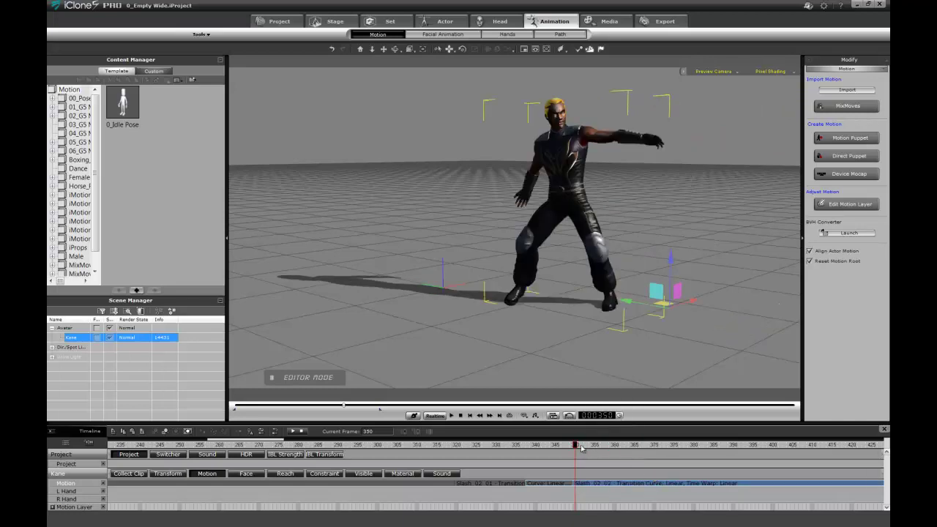
Step: Play back Kane's aligned motion to its end and return to the first frame
{"action": "left_click_drag", "start_coordinate": [575, 448], "coordinate": [293, 448]}
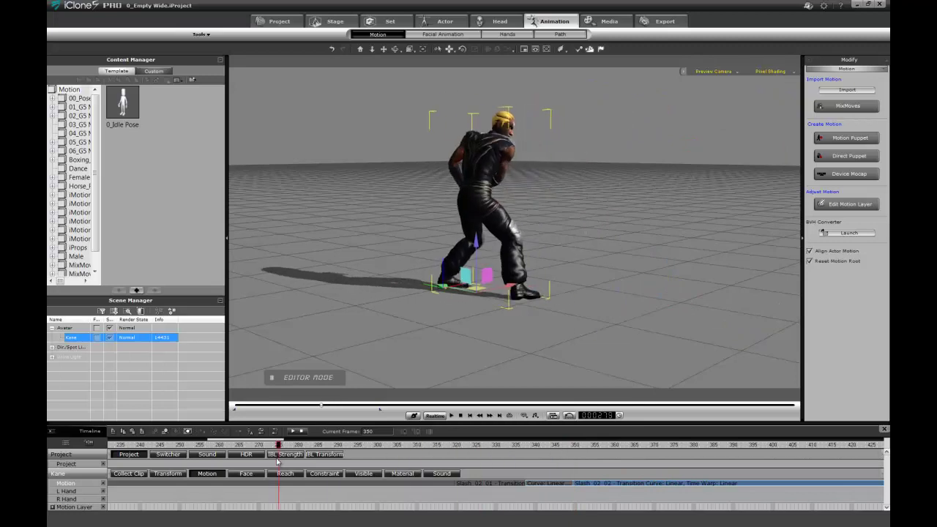
{"action": "key", "text": "space"}
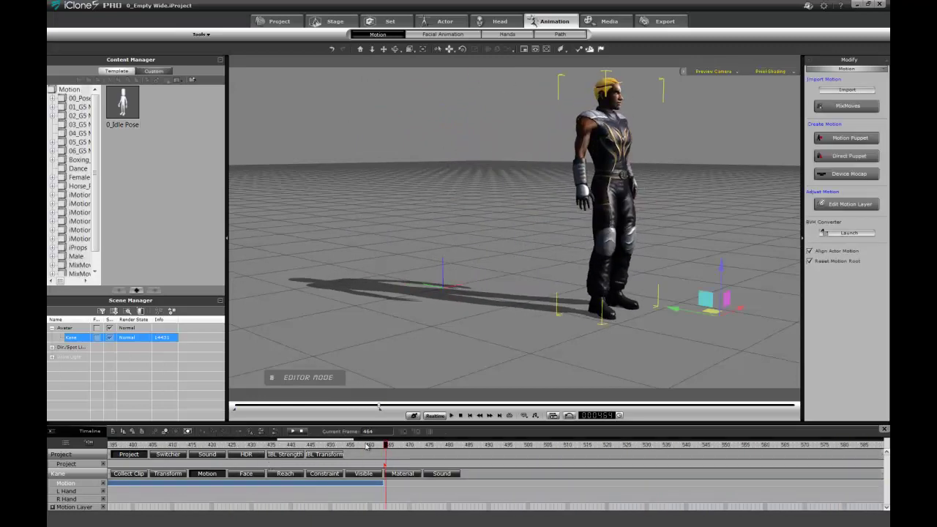
{"action": "left_click", "coordinate": [460, 415]}
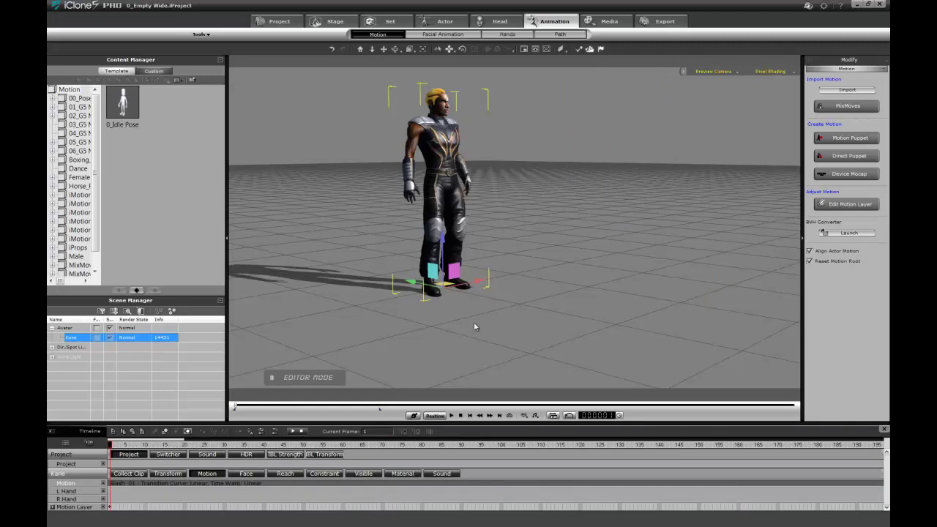
Step: Rotate Kane about his vertical axis at frame 1 and play back the motion from there
{"action": "right_click_drag", "start_coordinate": [482, 245], "coordinate": [404, 309]}
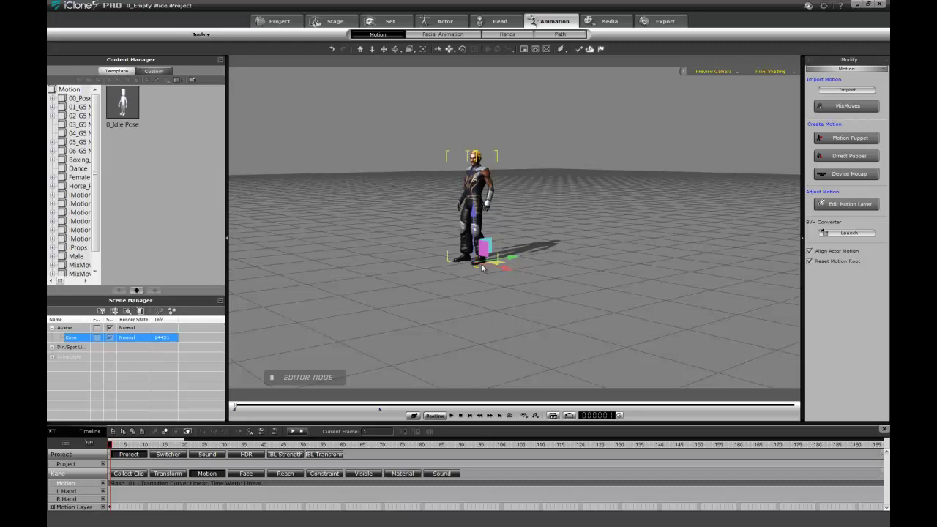
{"action": "key", "text": "e"}
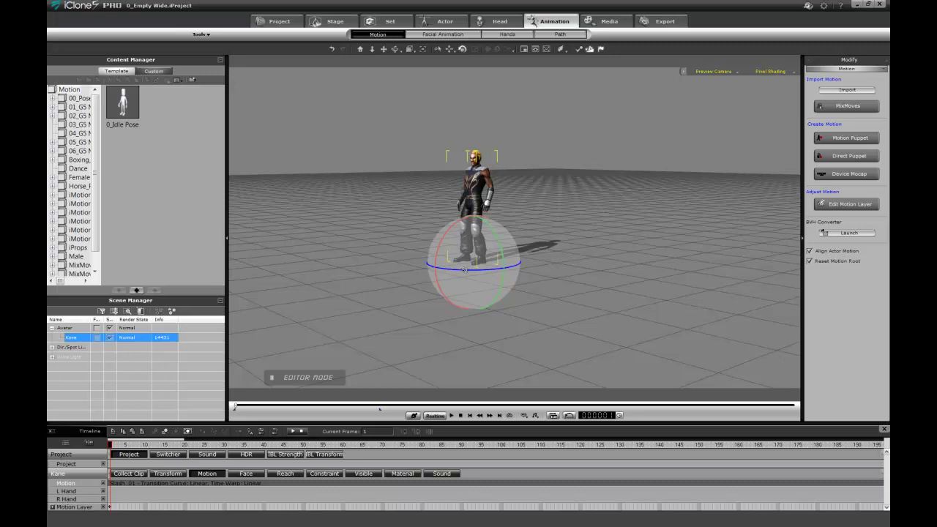
{"action": "mouse_move", "coordinate": [462, 270]}
{"action": "left_mouse_down"}
{"action": "mouse_move", "coordinate": [547, 249]}
{"action": "mouse_move", "coordinate": [505, 235]}
{"action": "mouse_move", "coordinate": [499, 264]}
{"action": "left_mouse_up"}
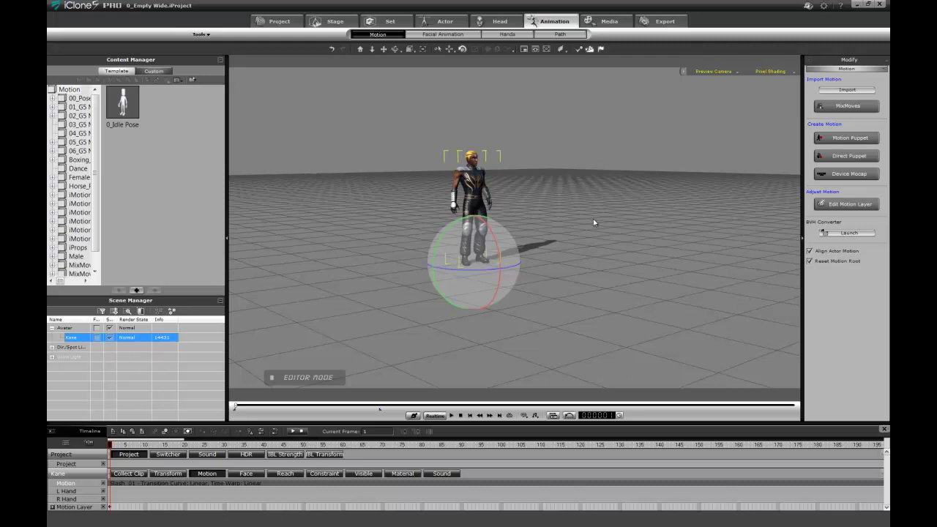
{"action": "key", "text": "space"}
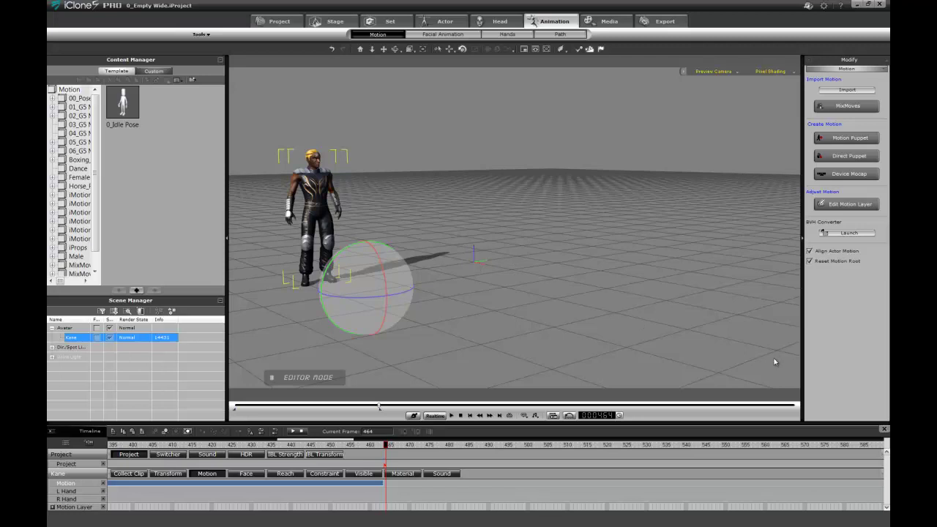
{"action": "left_click", "coordinate": [460, 415]}
Step: Undo Kane's last rotation and deselect him
{"action": "key", "text": "ctrl+z"}
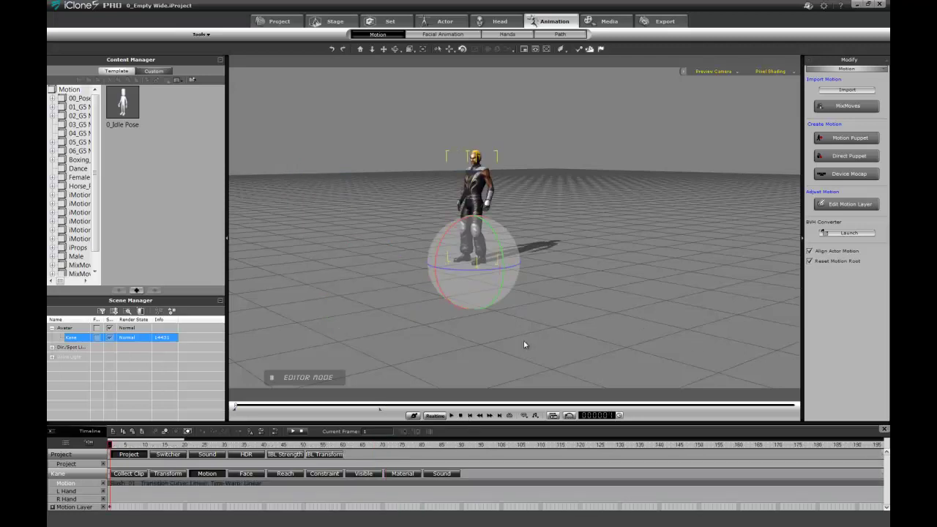
{"action": "left_click", "coordinate": [549, 197]}
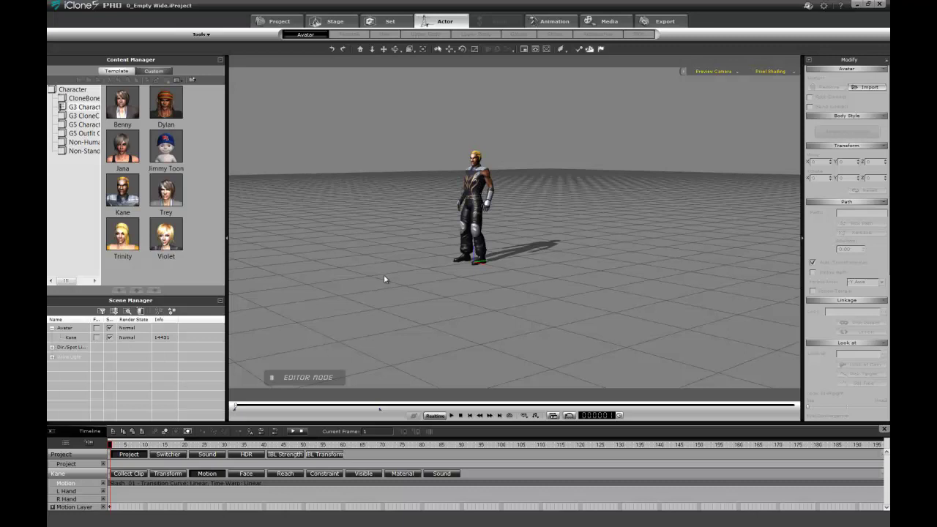
Step: Add the Box_001 prop from the 3D Blocks library to the scene at Kane's position
{"action": "left_click", "coordinate": [398, 24]}
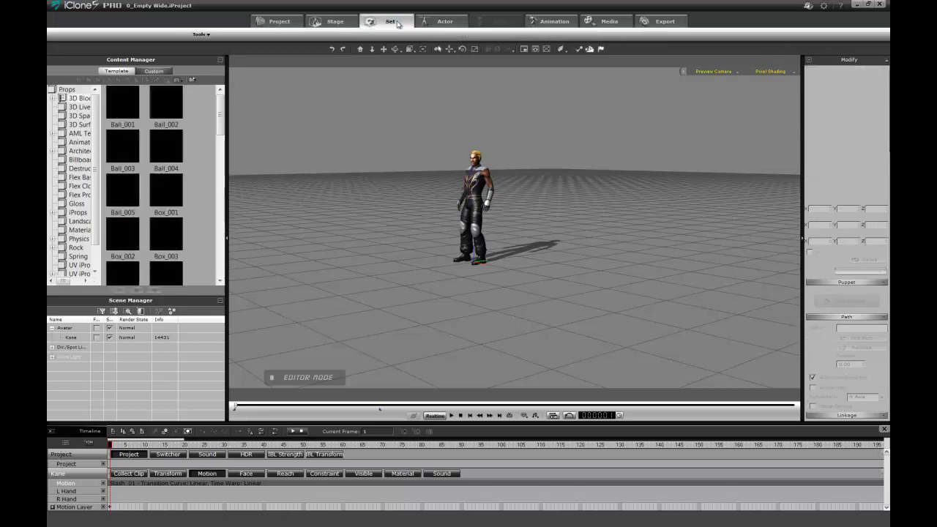
{"action": "left_click", "coordinate": [170, 194]}
{"action": "double_click", "coordinate": [170, 194]}
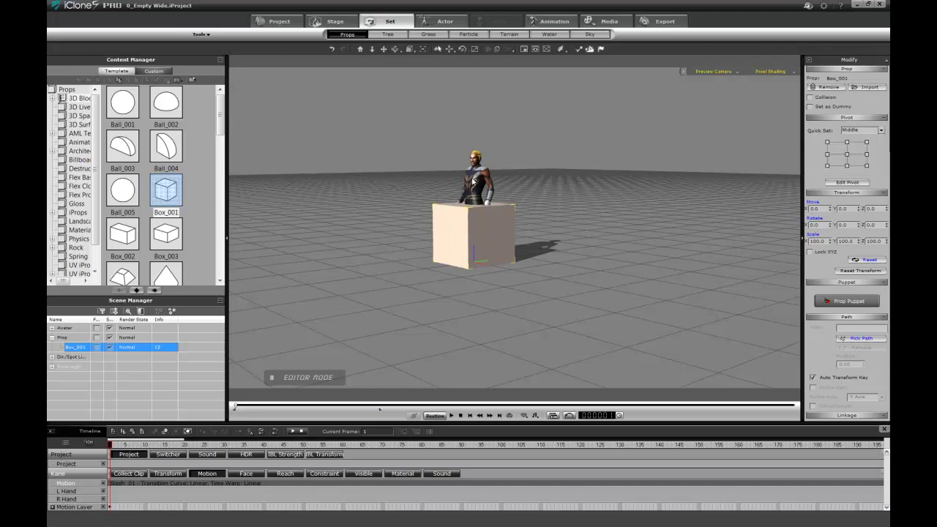
Step: Link Kane to the box so that the box becomes his parent object
{"action": "left_click", "coordinate": [474, 163]}
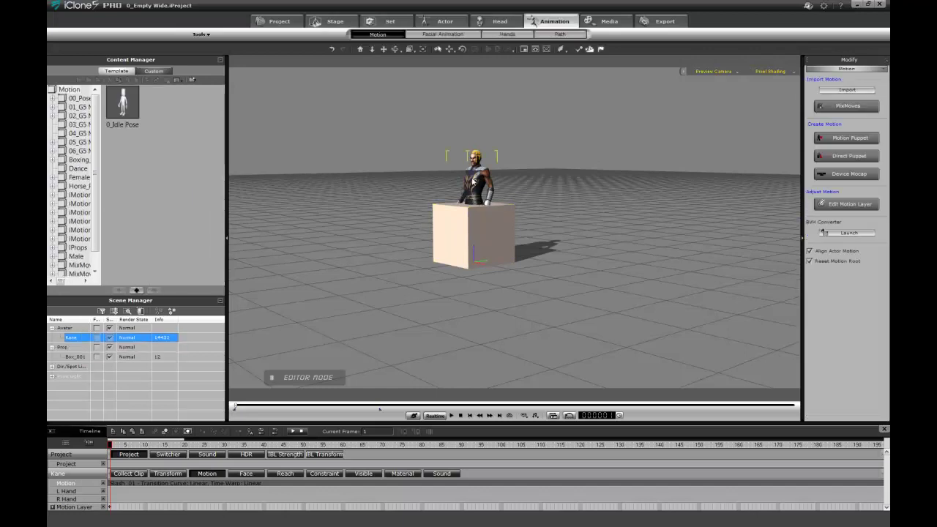
{"action": "right_click", "coordinate": [472, 180]}
{"action": "mouse_move", "coordinate": [505, 201]}
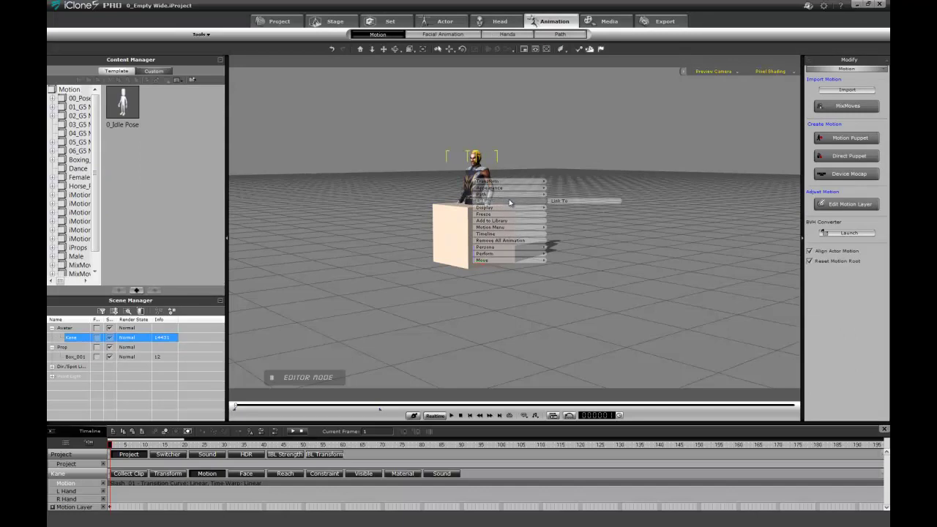
{"action": "left_click", "coordinate": [557, 202]}
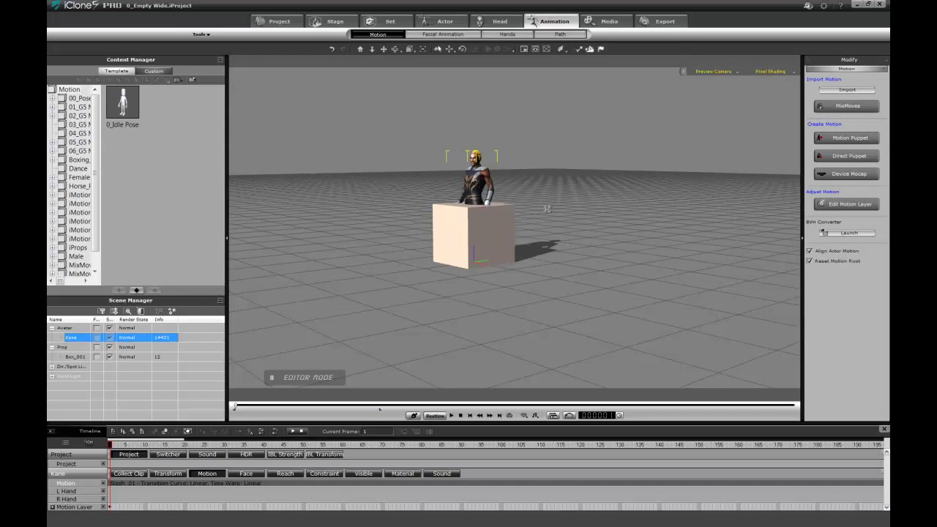
{"action": "left_click", "coordinate": [451, 238]}
Step: Rotate the box about its vertical axis by about 90 degrees, turning the linked Kane with it
{"action": "left_click", "coordinate": [451, 238]}
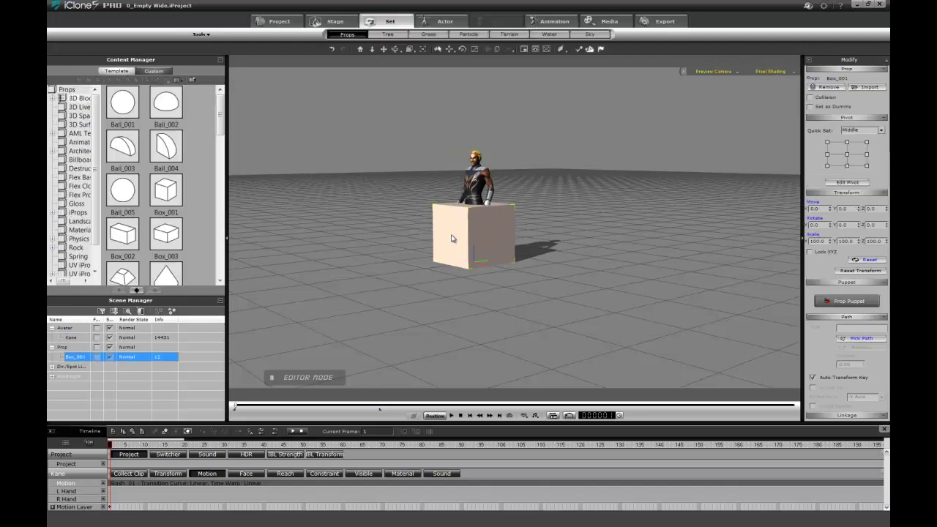
{"action": "key", "text": "e"}
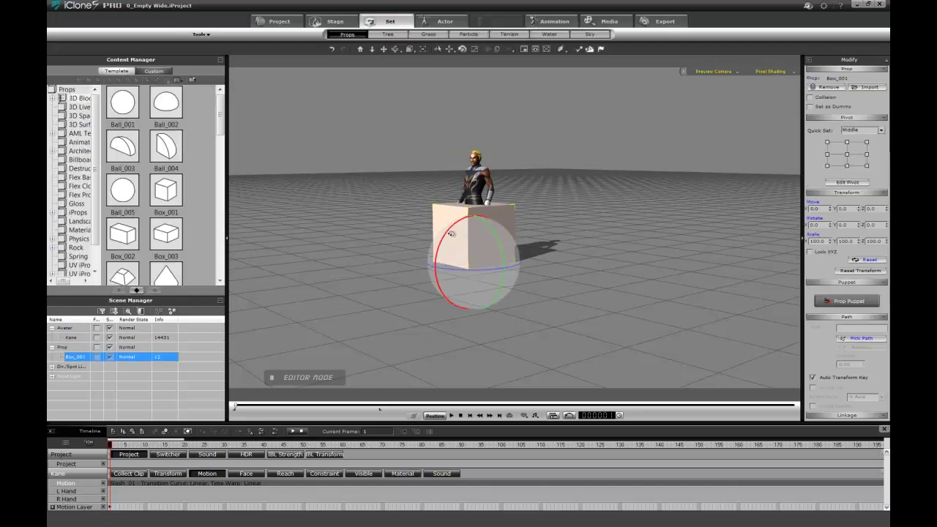
{"action": "left_click_drag", "start_coordinate": [456, 269], "coordinate": [496, 268]}
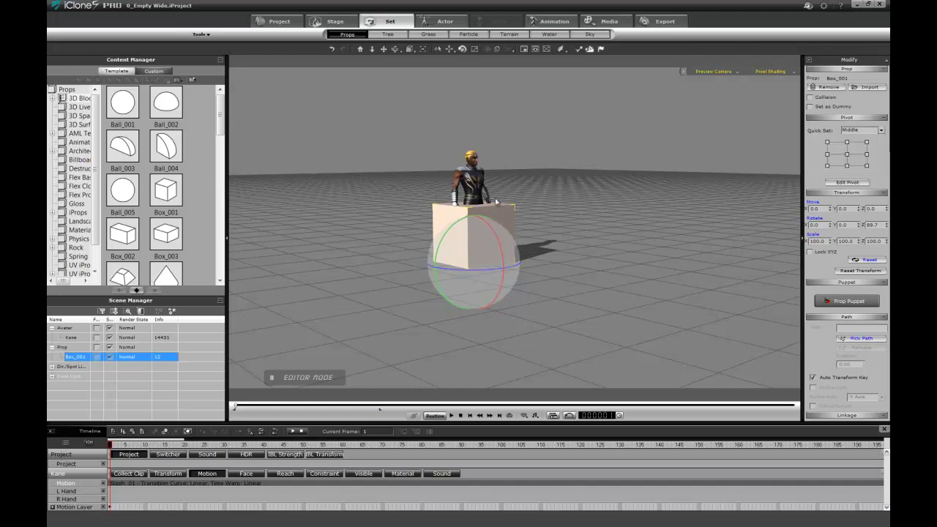
Step: Unlink Kane from the box
{"action": "left_click", "coordinate": [473, 184]}
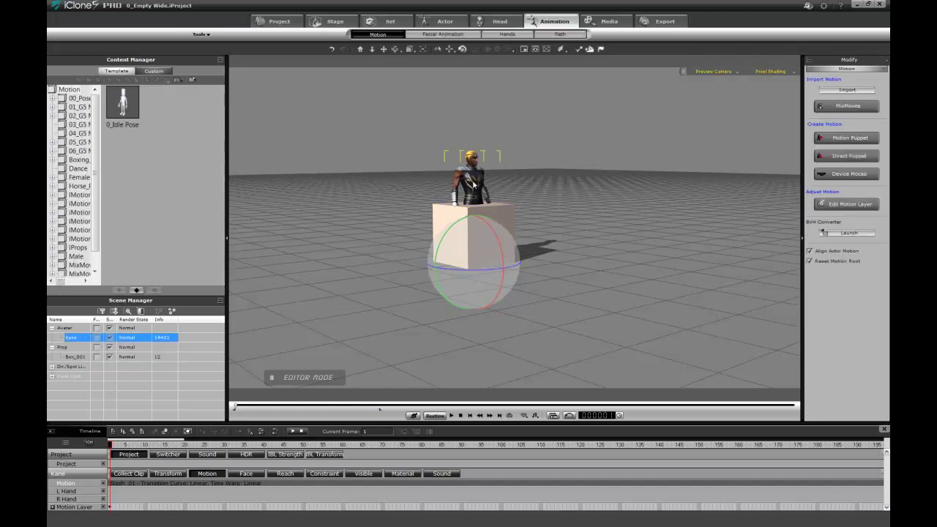
{"action": "right_click", "coordinate": [473, 185]}
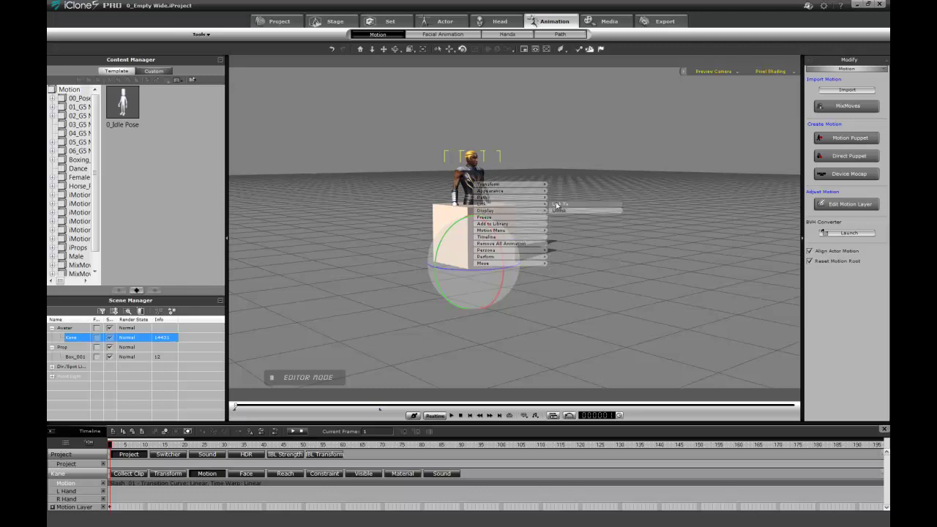
{"action": "left_click", "coordinate": [558, 212]}
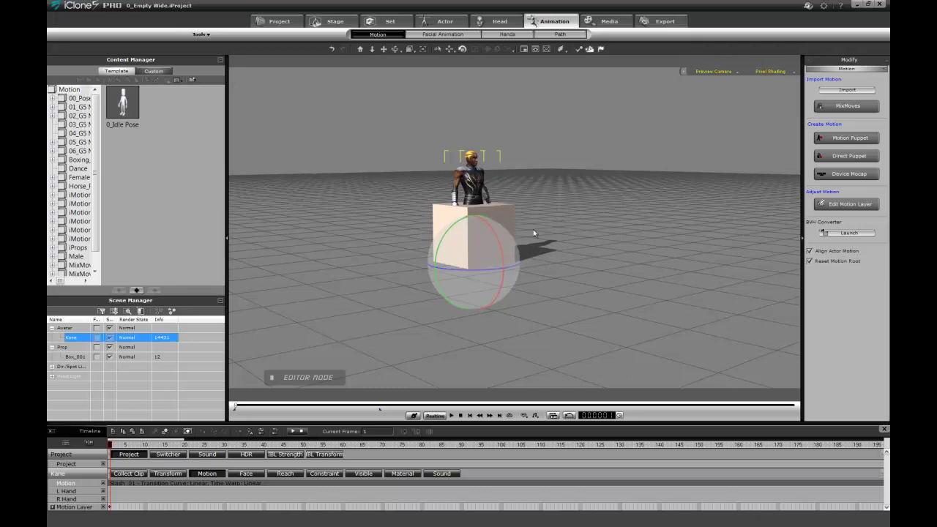
Step: Set the box as a dummy object and play back Kane's motion from frame 1 to its end
{"action": "left_click", "coordinate": [504, 217]}
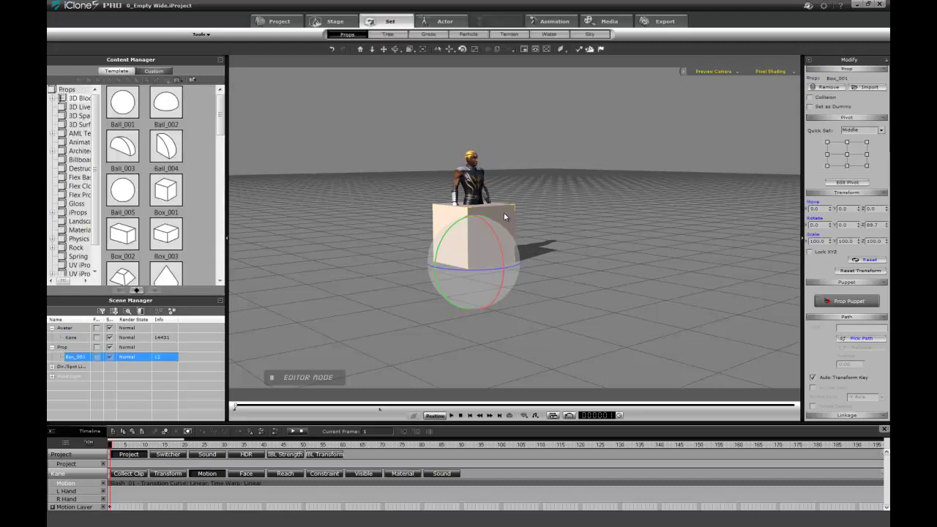
{"action": "left_click", "coordinate": [810, 106]}
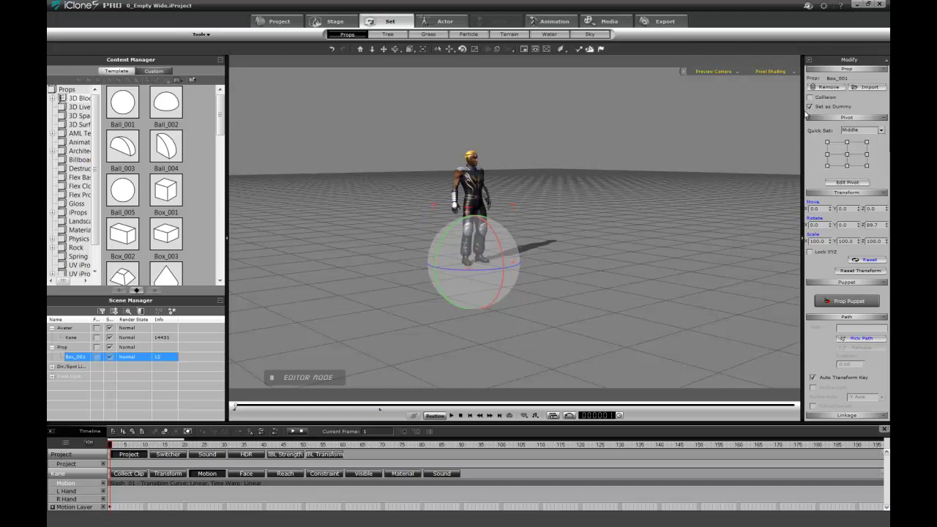
{"action": "left_click", "coordinate": [614, 197]}
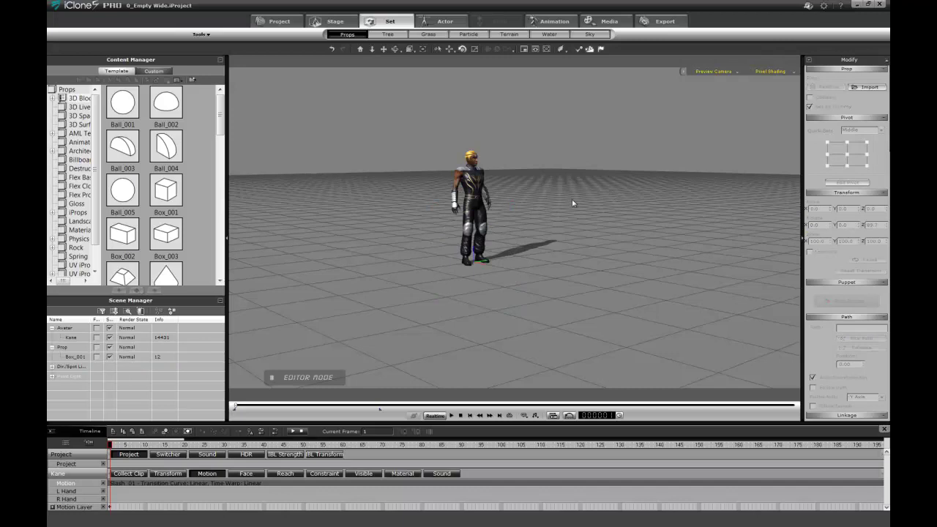
{"action": "key", "text": "space"}
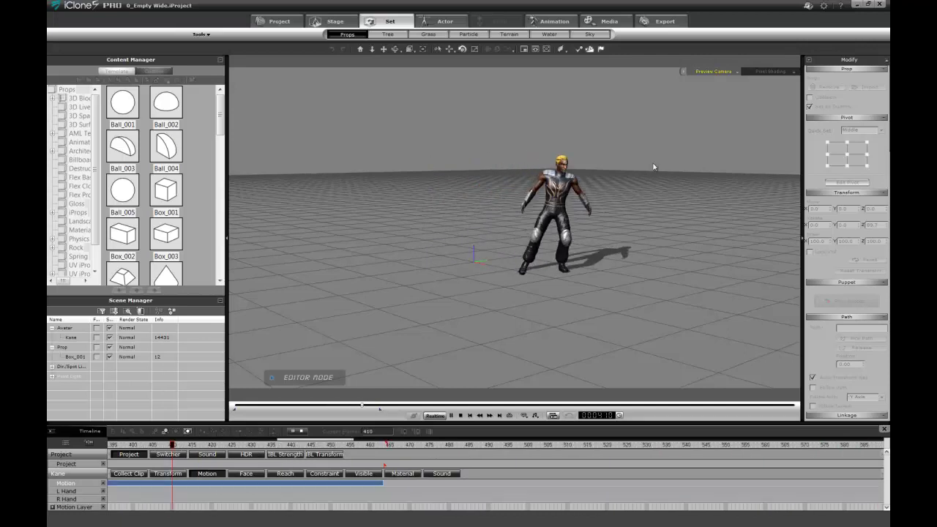
{"action": "key", "text": "space"}
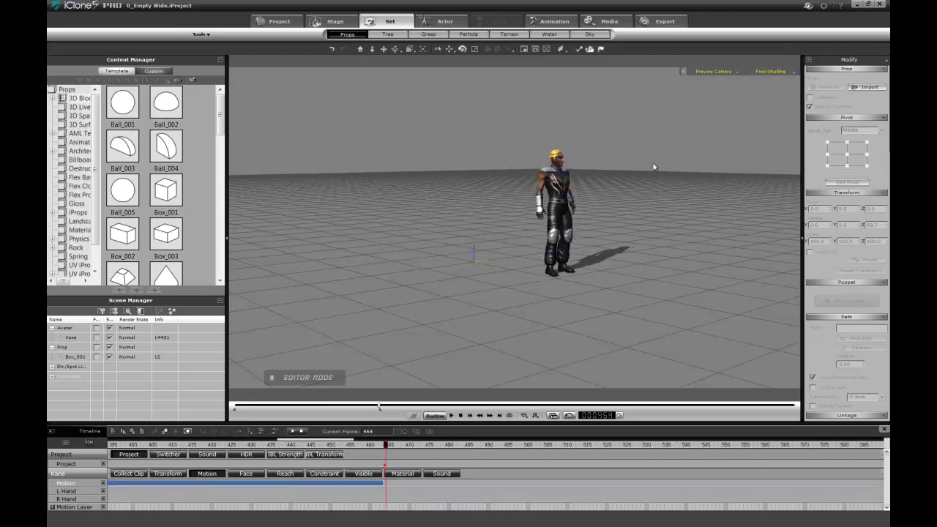